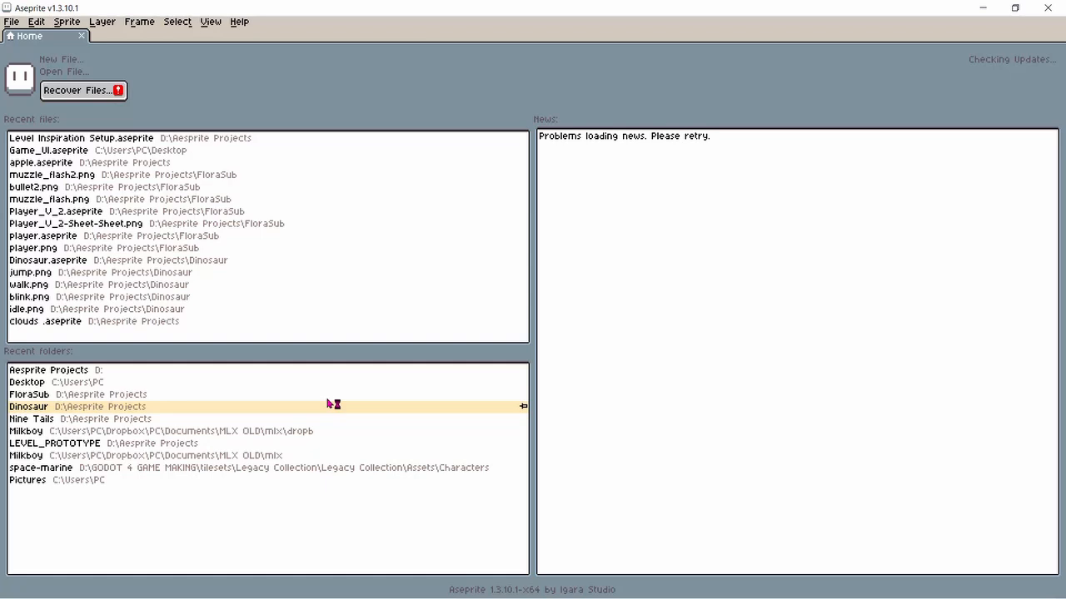
# Step: Create a new 32 × 32 px sprite with RGBA color mode and a transparent background
pyautogui.click(12, 22)
pyautogui.click(25, 37)
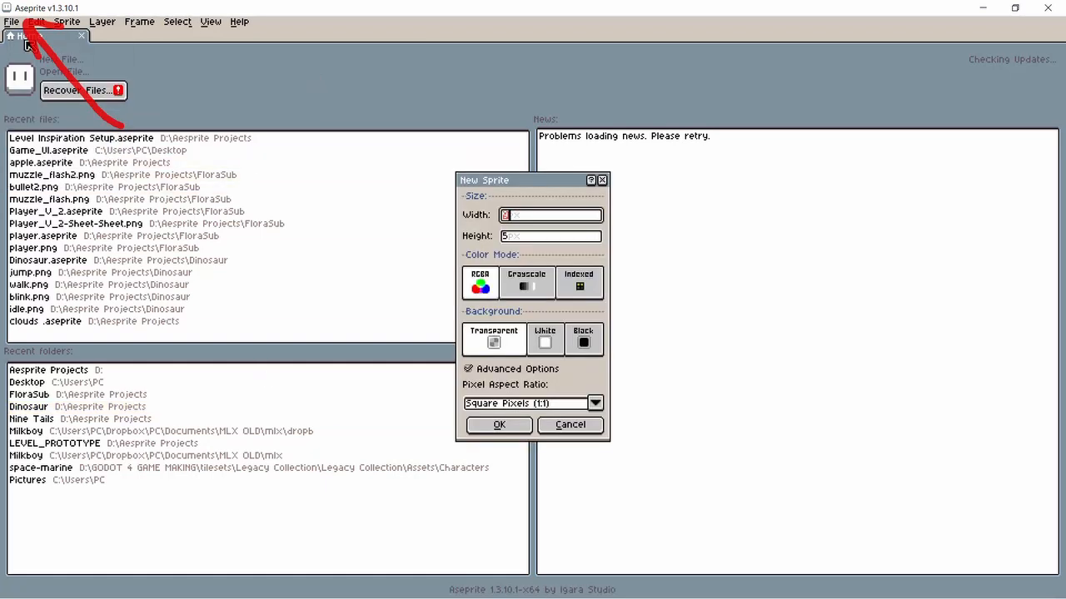
pyautogui.press('Tab')
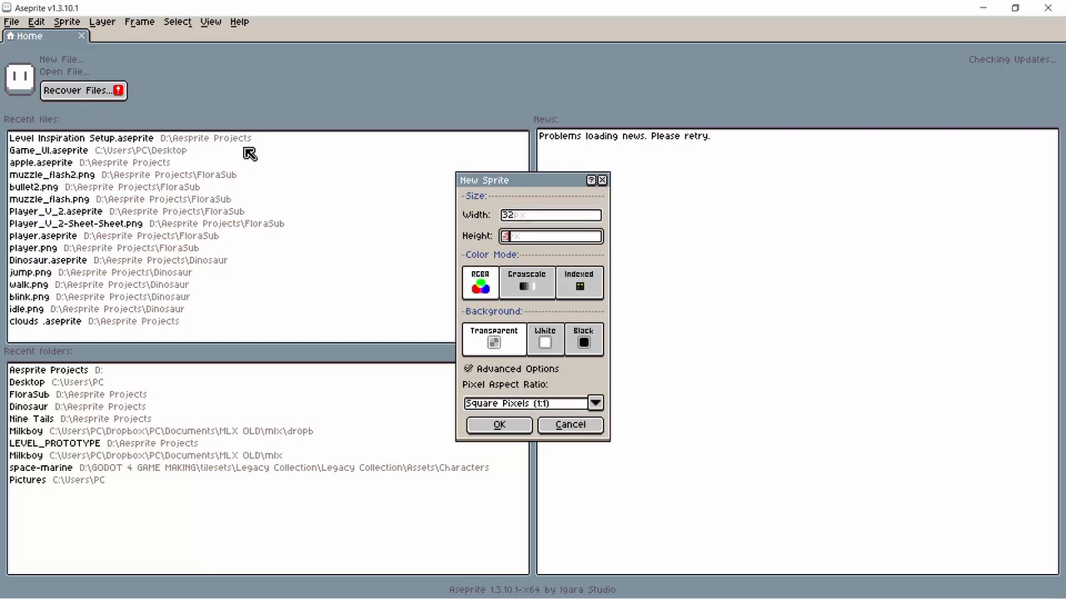
pyautogui.write('32')
pyautogui.click(498, 426)
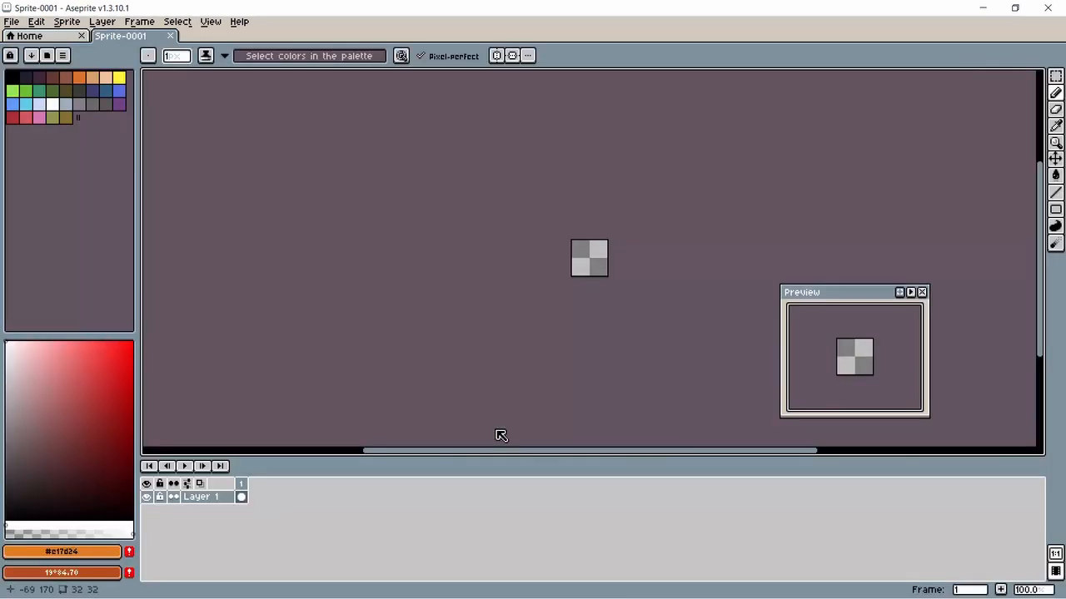
# Step: Draw a black circle outline about 14 px wide with the Ellipse tool in the lower-right part of the canvas
pyautogui.scroll(6, 596, 249)
pyautogui.moveTo(390, 244); pyautogui.dragTo(438, 231)
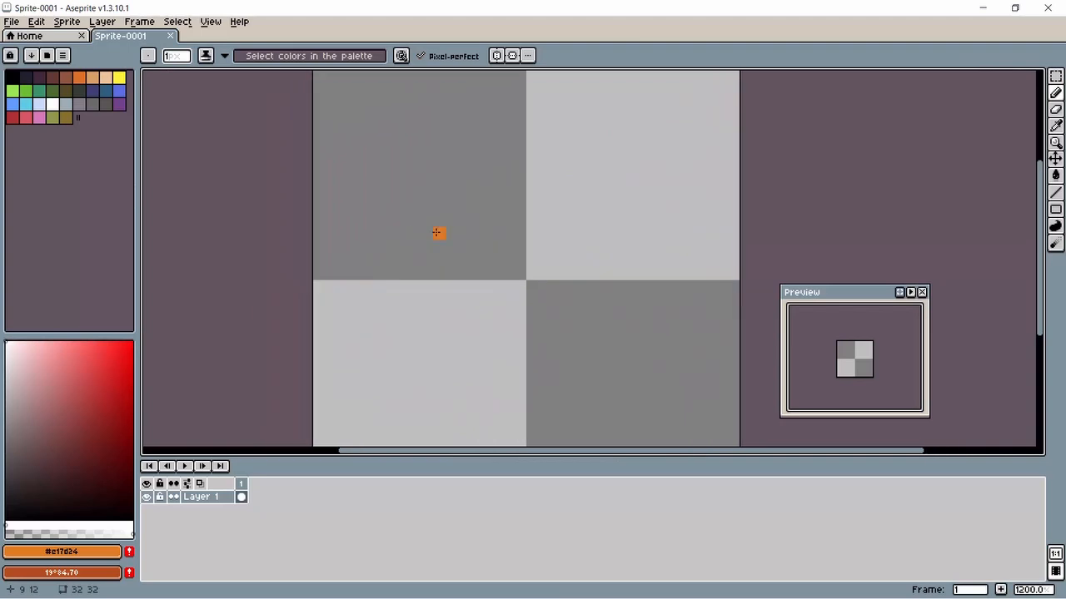
pyautogui.scroll(-1, 438, 231)
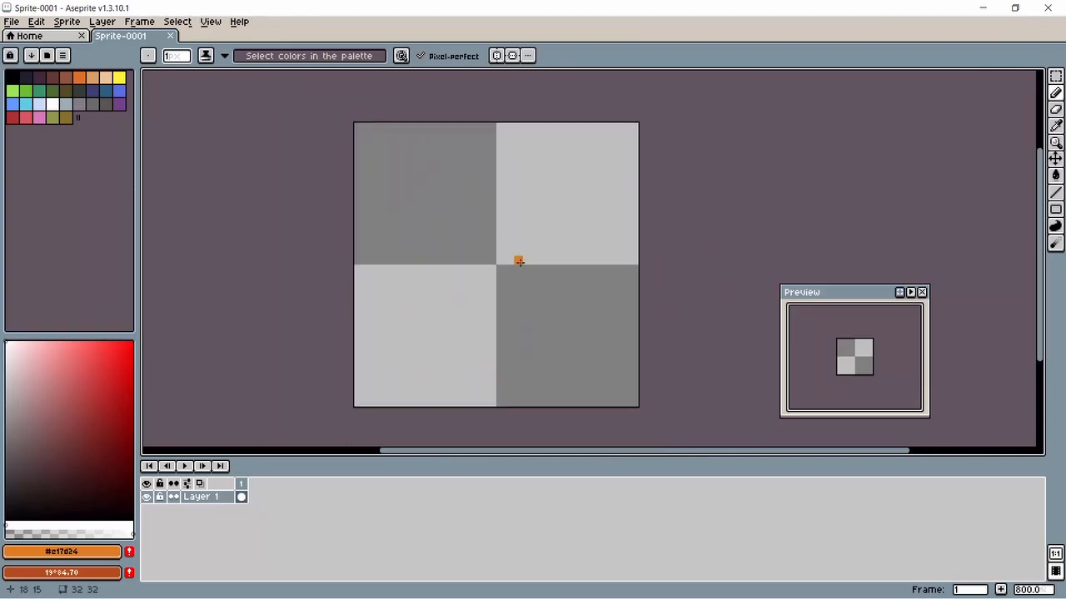
pyautogui.click(13, 76)
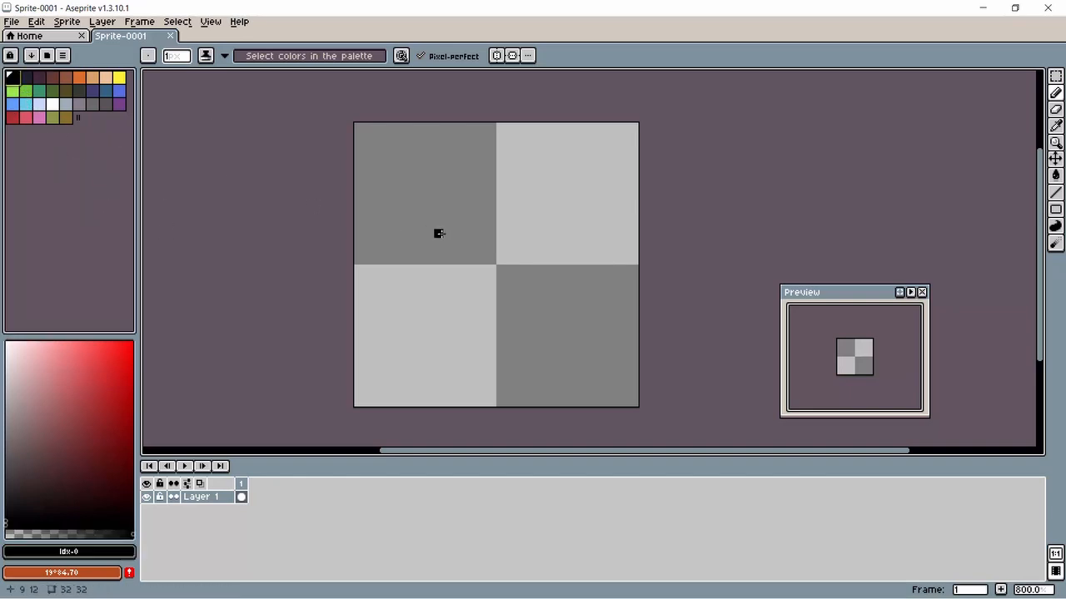
pyautogui.click(1055, 212)
pyautogui.hotkey('shift', 'u')
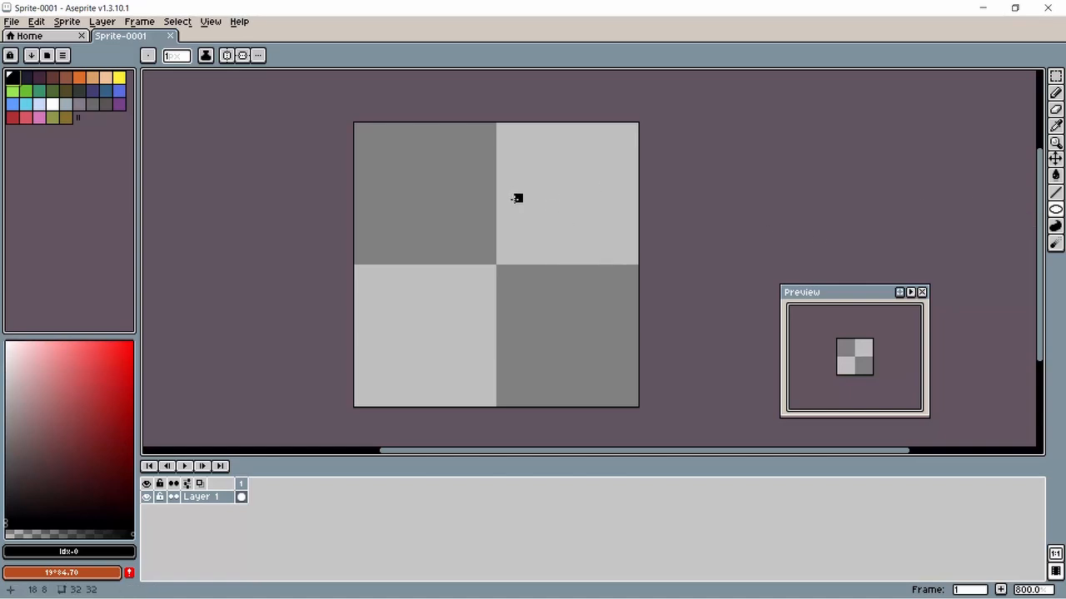
pyautogui.moveTo(509, 224); pyautogui.dragTo(624, 339)
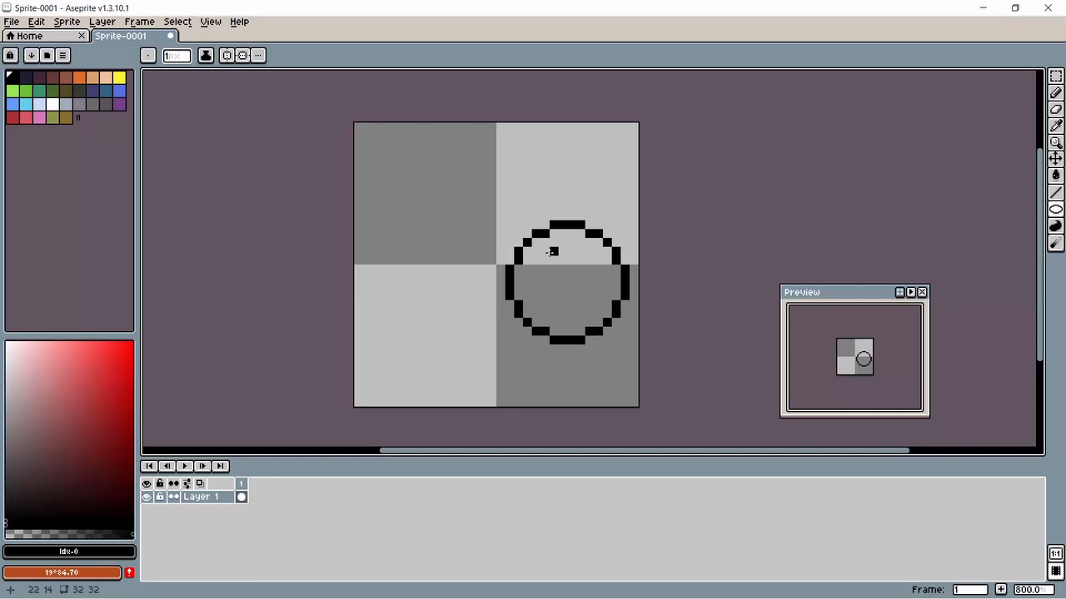
pyautogui.moveTo(552, 252); pyautogui.dragTo(607, 314)
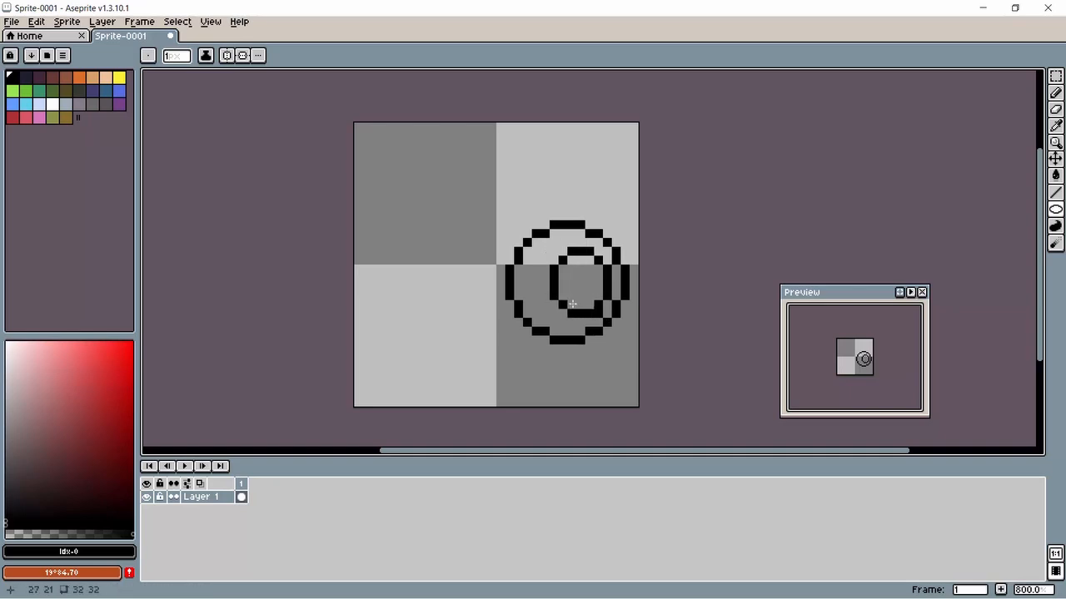
pyautogui.hotkey('ctrl', 'z')
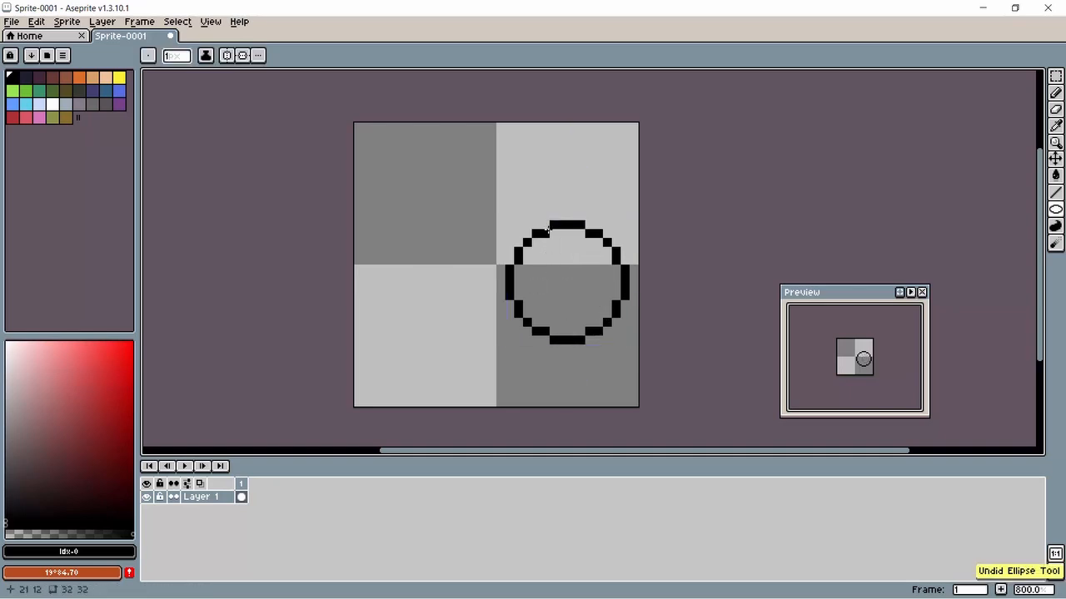
pyautogui.moveTo(533, 248); pyautogui.dragTo(605, 322)
pyautogui.hotkey('ctrl', 'z')
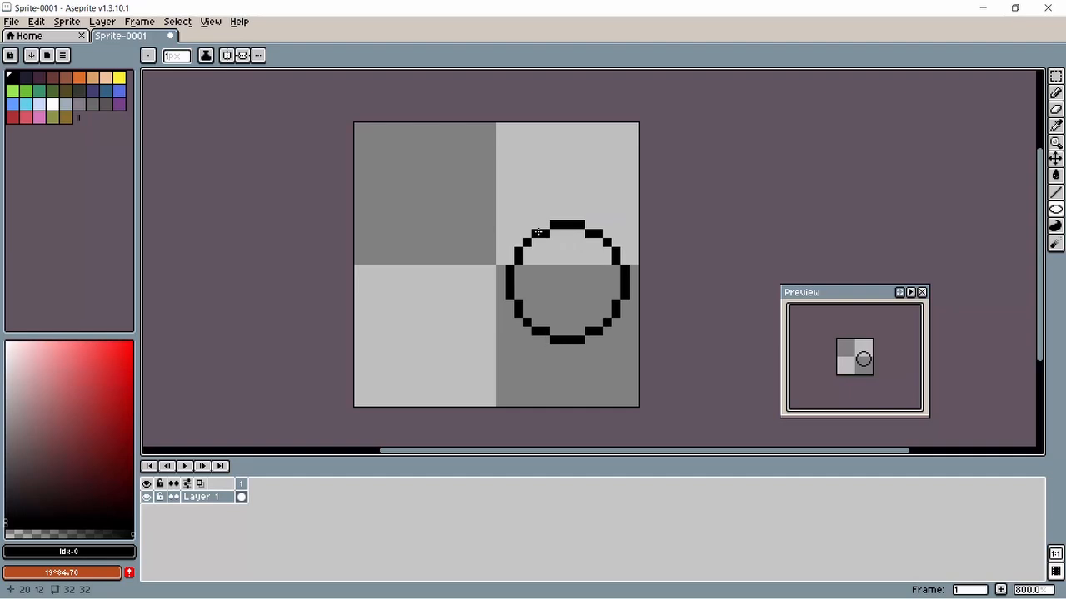
pyautogui.moveTo(534, 249); pyautogui.dragTo(602, 320)
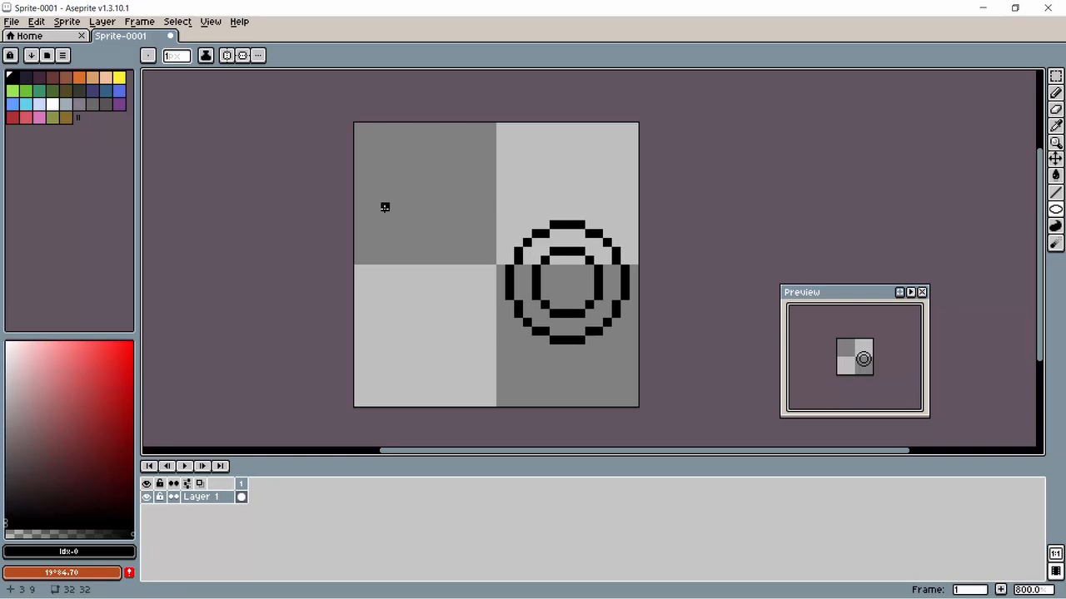
pyautogui.hotkey('ctrl', 'z')
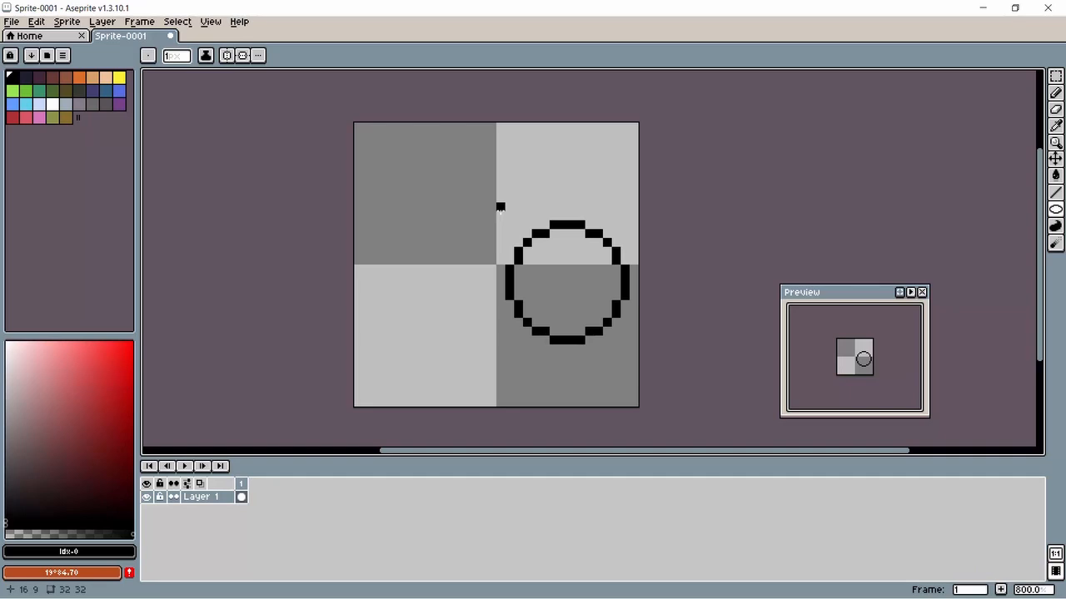
pyautogui.moveTo(491, 190); pyautogui.dragTo(640, 361)
pyautogui.hotkey('ctrl', 'z')
pyautogui.moveTo(518, 242); pyautogui.dragTo(614, 321)
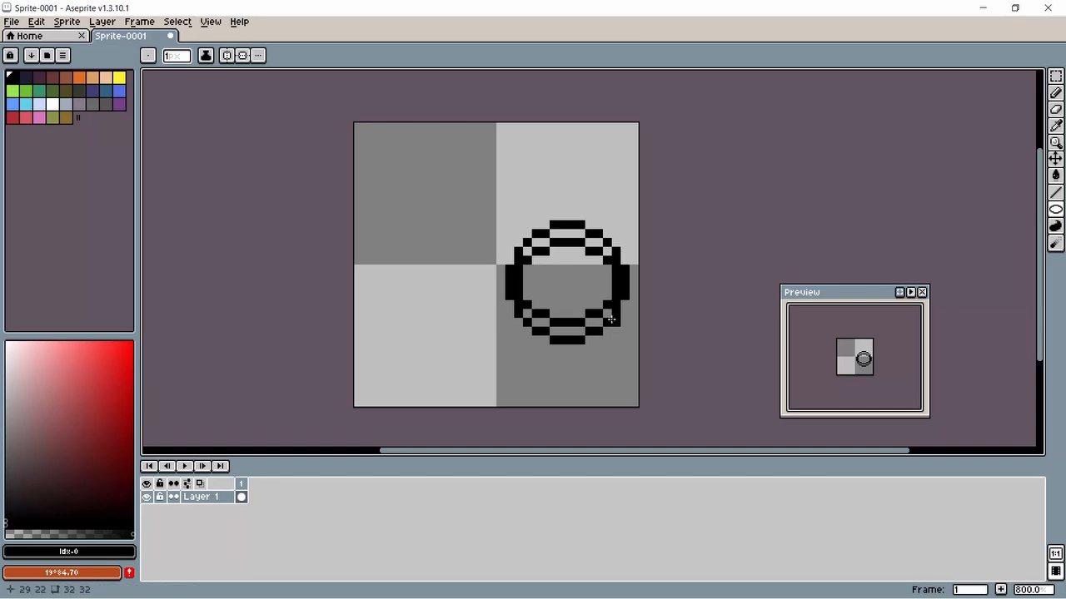
pyautogui.hotkey('ctrl', 'z')
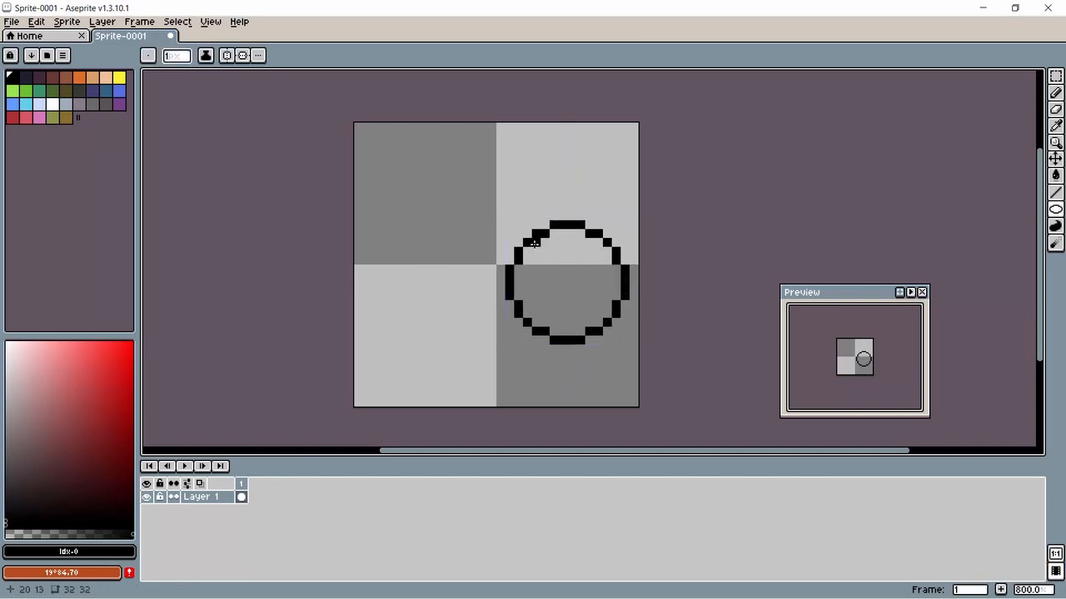
pyautogui.moveTo(535, 250)
pyautogui.mouseDown()
pyautogui.moveTo(590, 304)
pyautogui.moveTo(611, 308)
pyautogui.moveTo(598, 319)
pyautogui.mouseUp()
pyautogui.hotkey('ctrl', 'z')
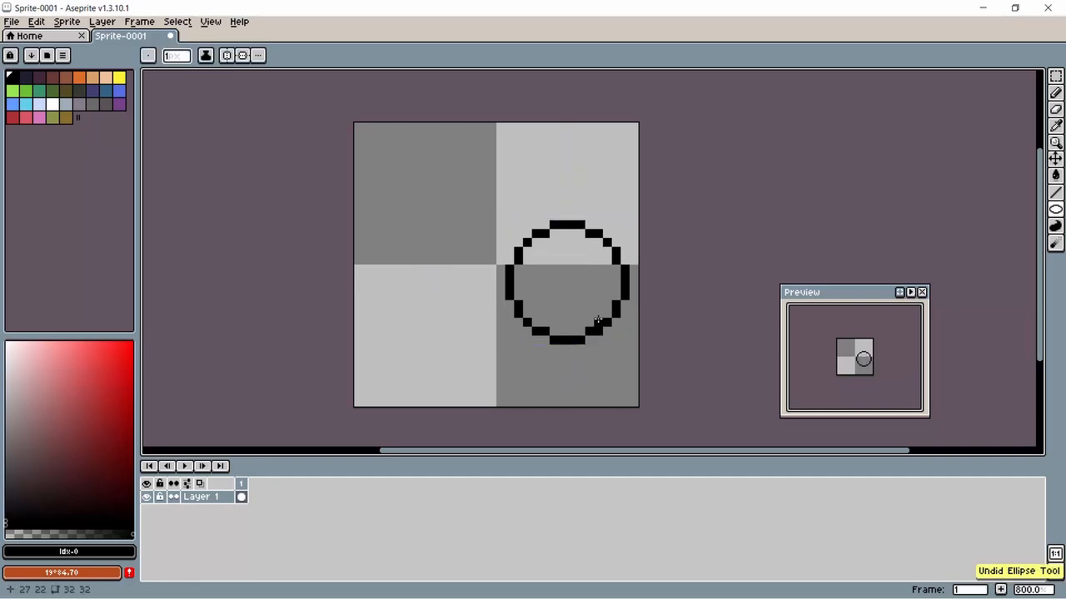
# Step: Draw a black 10 × 10 px circle outline in the empty upper-left canvas area and move it concentrically inside the larger circle
pyautogui.moveTo(376, 145); pyautogui.dragTo(455, 225)
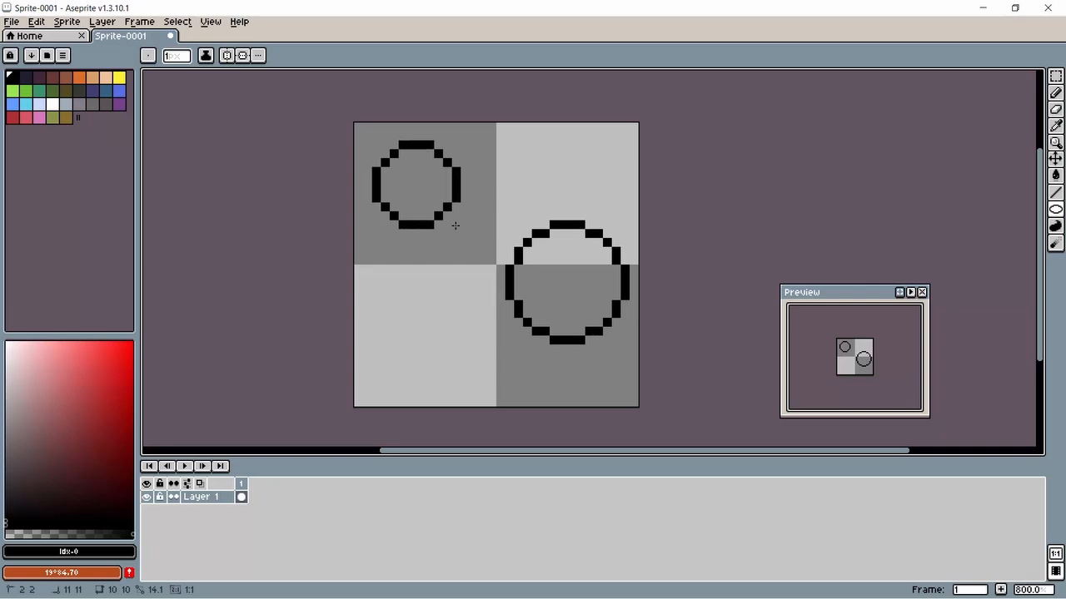
pyautogui.moveTo(455, 225); pyautogui.dragTo(455, 225)
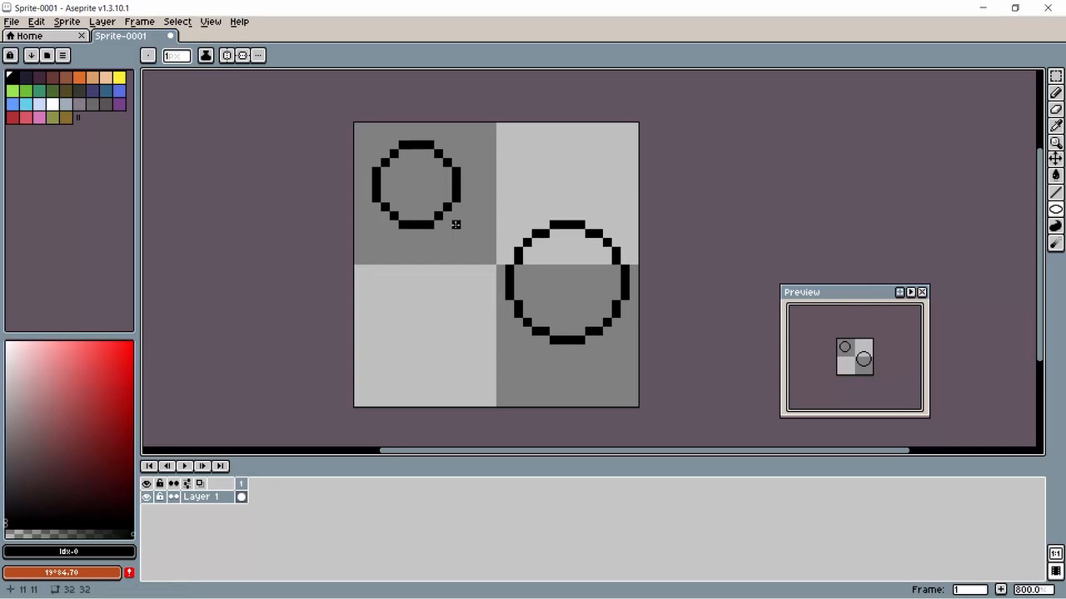
pyautogui.click(1056, 76)
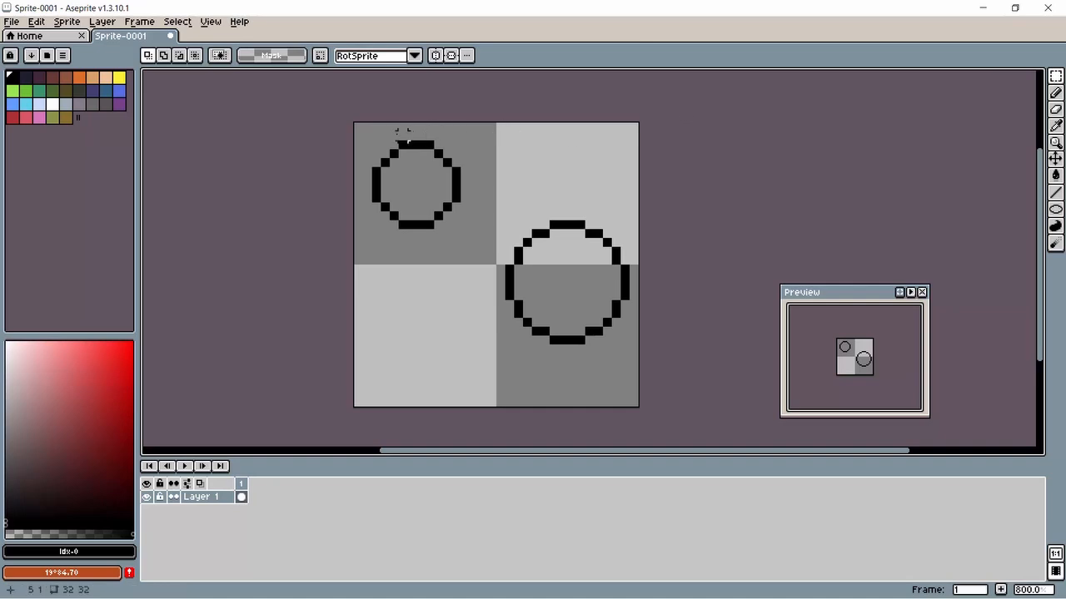
pyautogui.moveTo(370, 130); pyautogui.dragTo(593, 329)
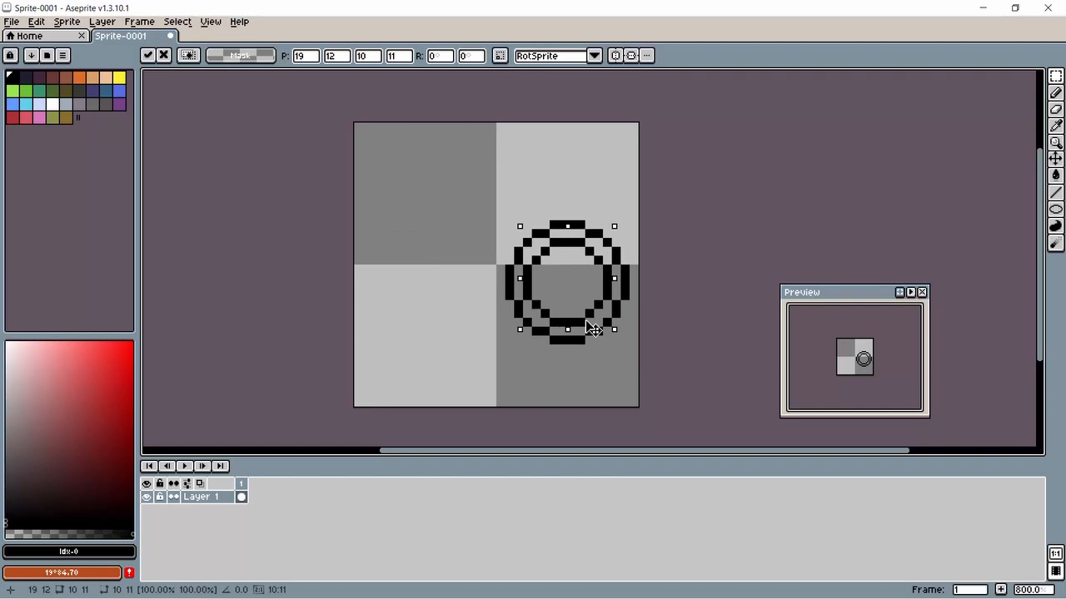
pyautogui.click(500, 208)
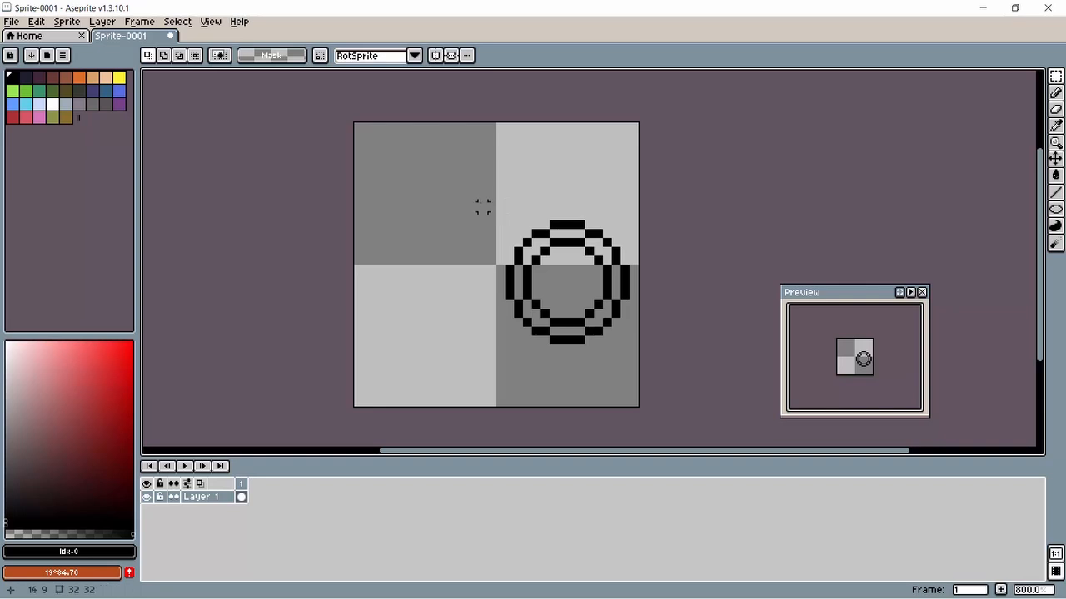
# Step: Rename the layer as "Visor a"
pyautogui.doubleClick(208, 500)
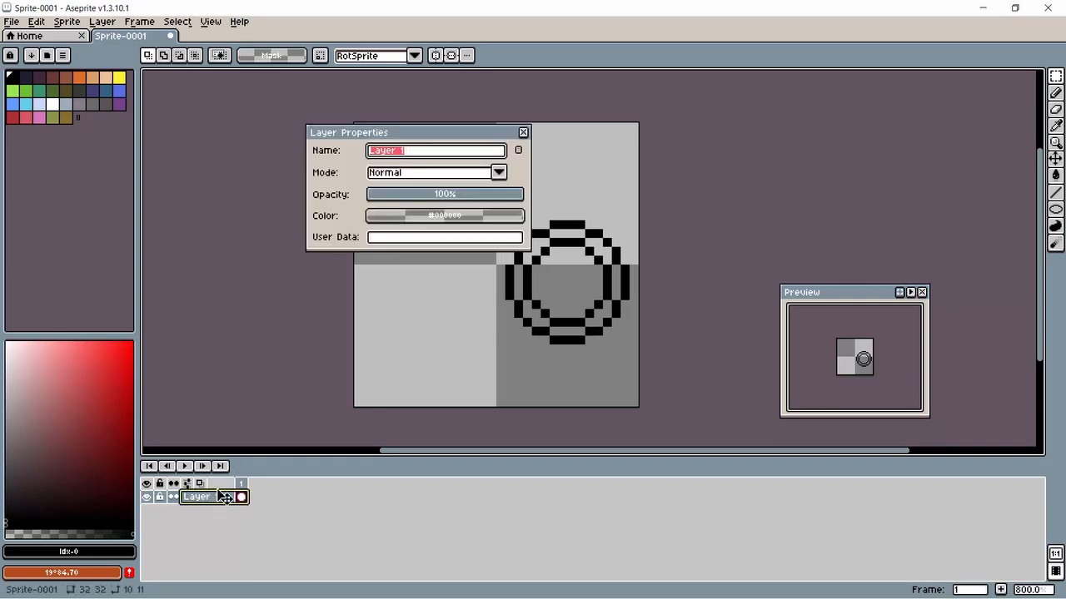
pyautogui.write('Uiso')
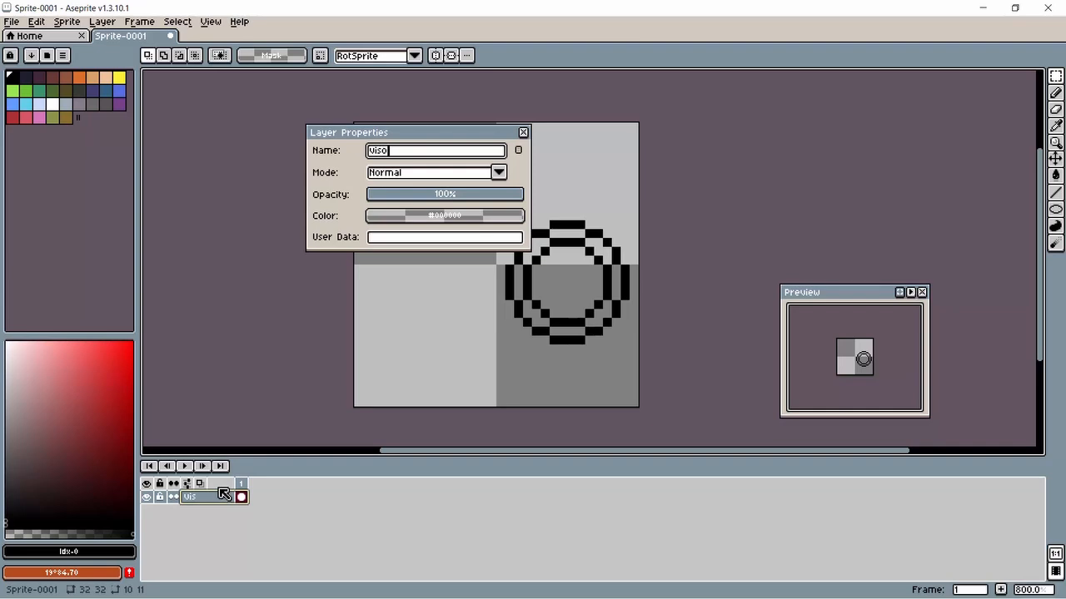
pyautogui.write('r a')
pyautogui.press('Return')
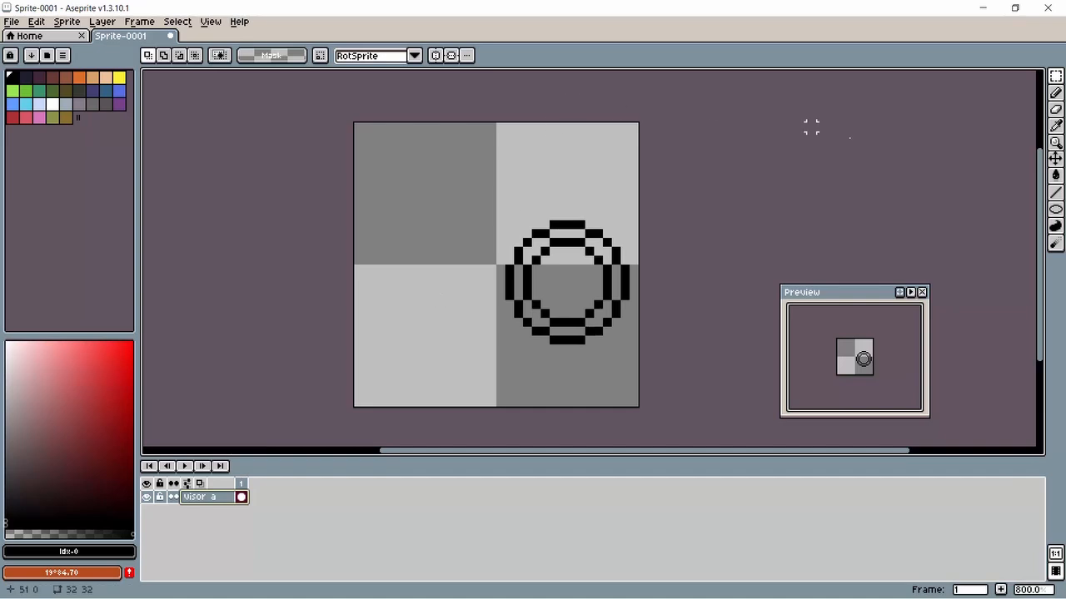
# Step: Sketch a black one-pixel outline with the Pencil from the top of the outer circle, leftward and diagonally down toward the canvas edge
pyautogui.click(1056, 96)
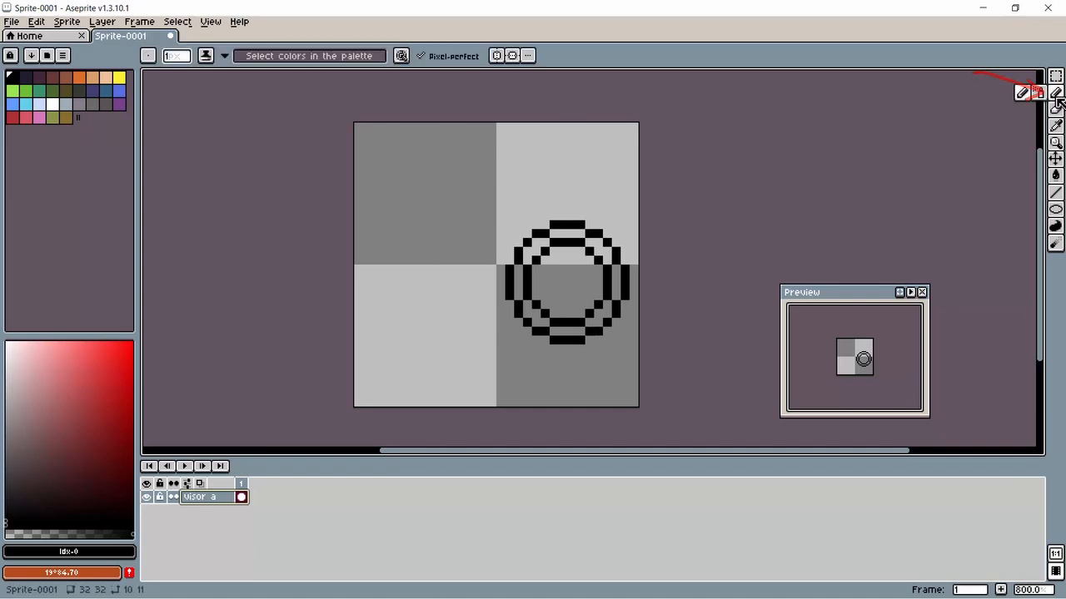
pyautogui.click(571, 216)
pyautogui.click(555, 216)
pyautogui.click(562, 217)
pyautogui.click(545, 215)
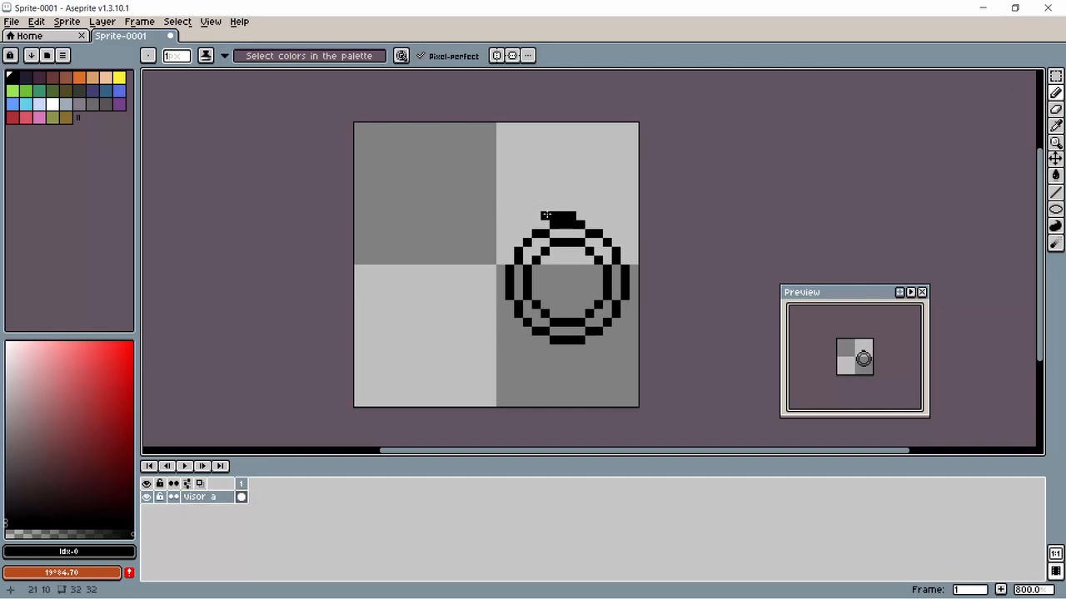
pyautogui.hotkey('ctrl', 'z')
pyautogui.moveTo(535, 208)
pyautogui.mouseDown()
pyautogui.moveTo(436, 216)
pyautogui.moveTo(385, 268)
pyautogui.mouseUp()
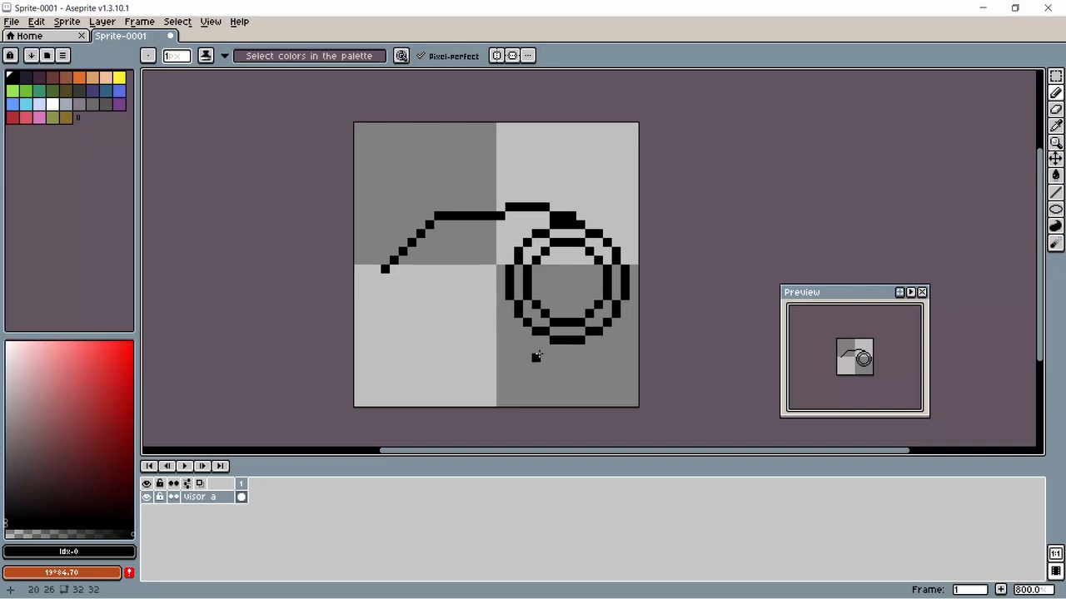
pyautogui.hotkey('ctrl', 'alt', 'c')
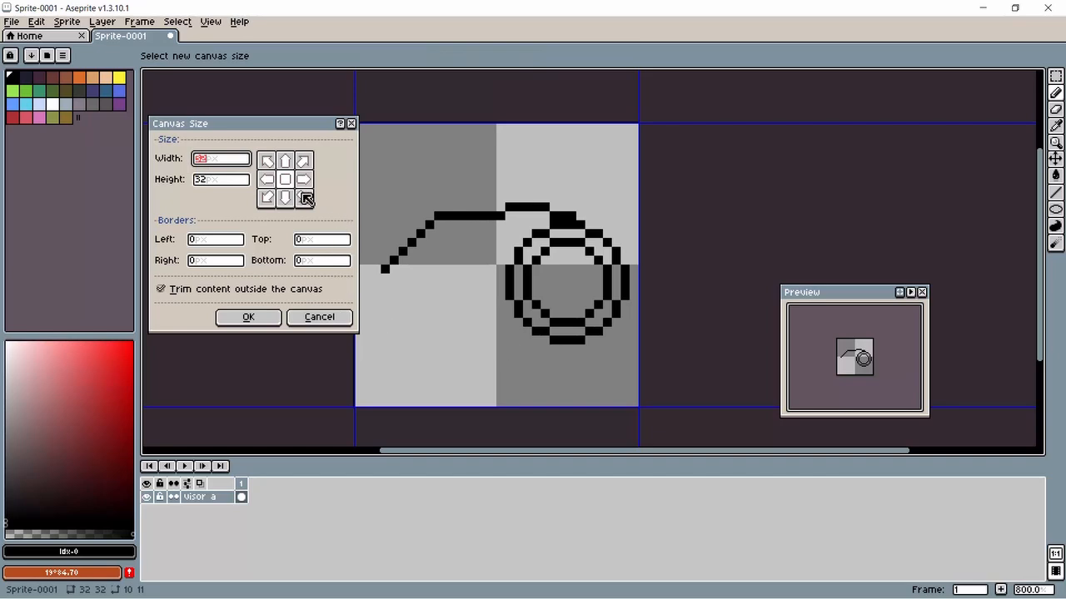
pyautogui.moveTo(225, 136); pyautogui.dragTo(777, 158)
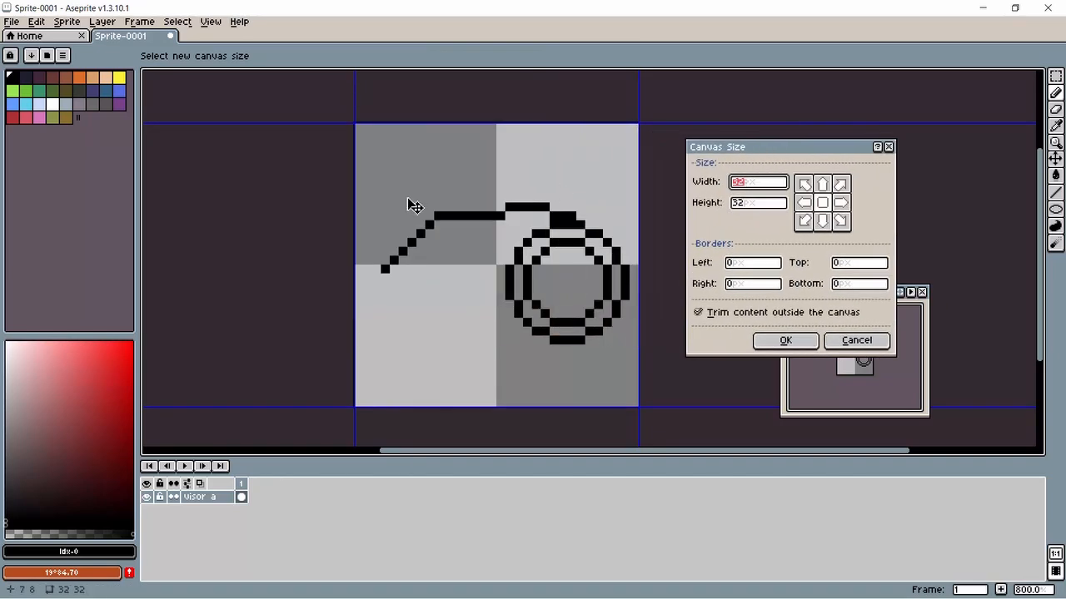
pyautogui.moveTo(353, 191)
pyautogui.mouseDown()
pyautogui.moveTo(296, 191)
pyautogui.moveTo(348, 192)
pyautogui.mouseUp()
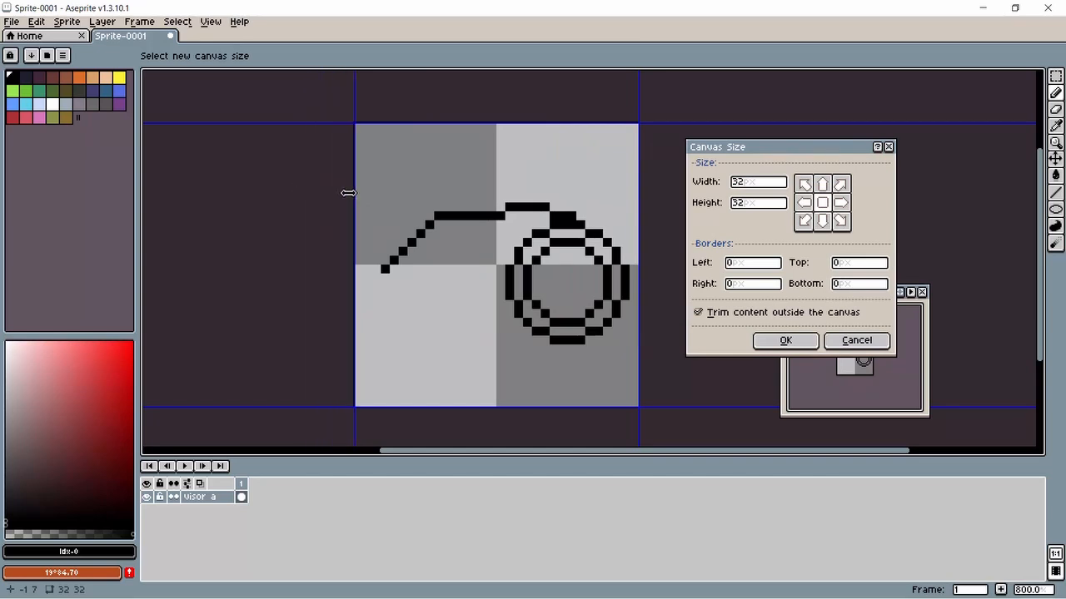
pyautogui.click(857, 340)
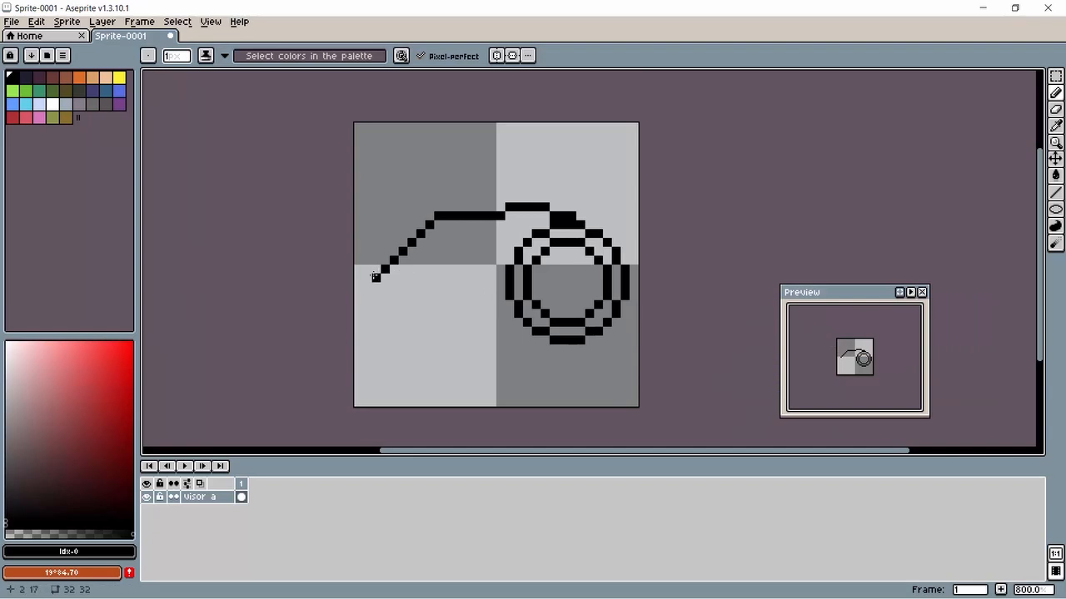
# Step: Continue the black outline down and around to the bottom of the outer circle, and try to erase its excess end pixels
pyautogui.click(383, 278)
pyautogui.moveTo(383, 277)
pyautogui.mouseDown()
pyautogui.moveTo(387, 314)
pyautogui.moveTo(417, 345)
pyautogui.moveTo(495, 344)
pyautogui.moveTo(501, 356)
pyautogui.moveTo(537, 350)
pyautogui.mouseUp()
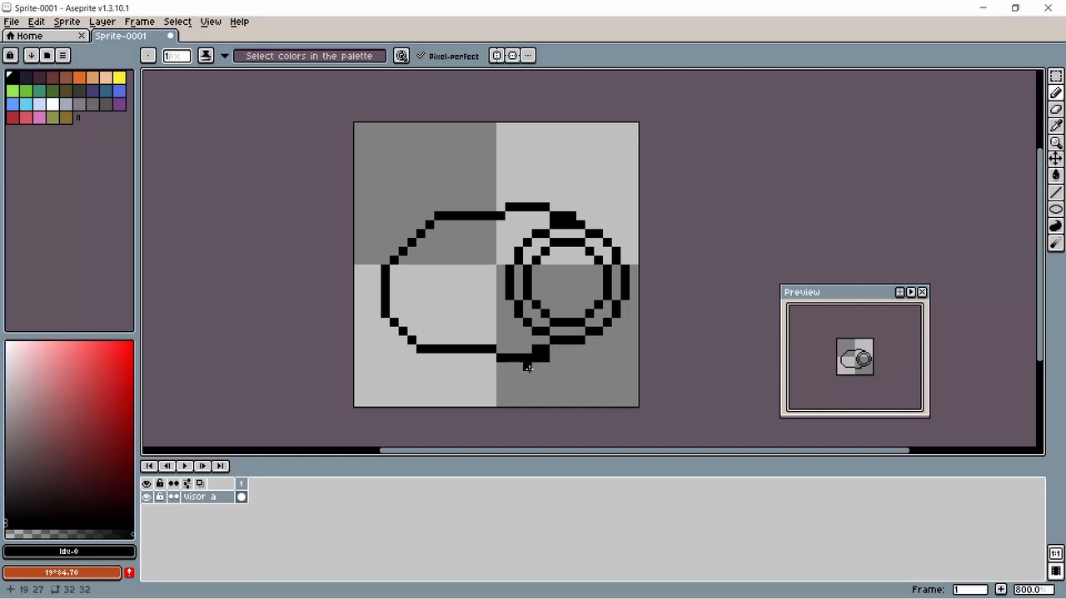
pyautogui.press('e')
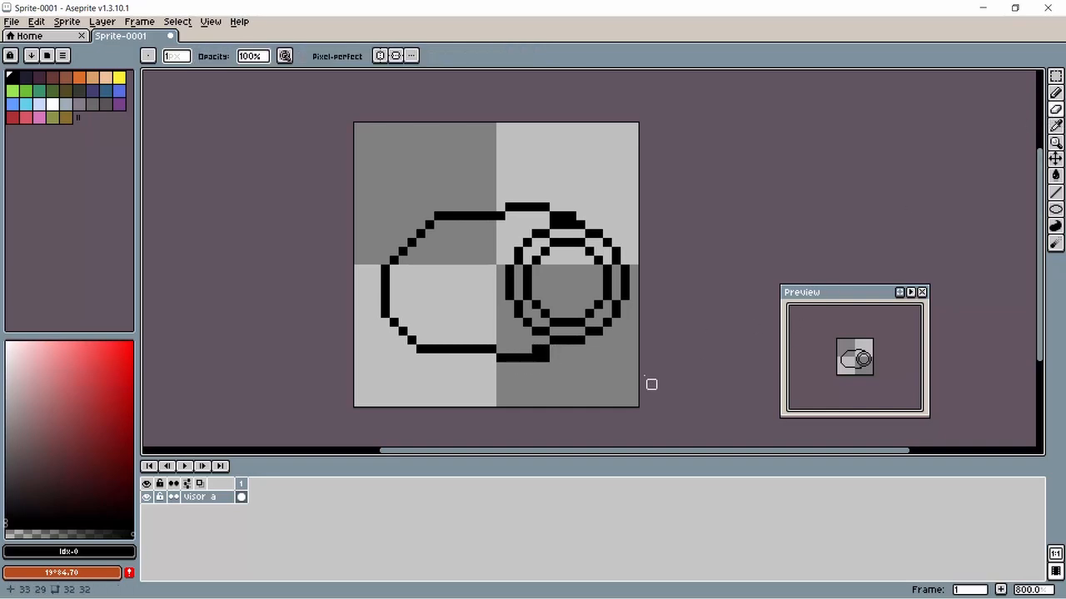
pyautogui.moveTo(547, 358); pyautogui.dragTo(536, 358)
# Step: Undo the eraser stroke and all the pencil outline strokes around the two circles
pyautogui.hotkey('ctrl', 'z')
pyautogui.hotkey('ctrl', 'z')
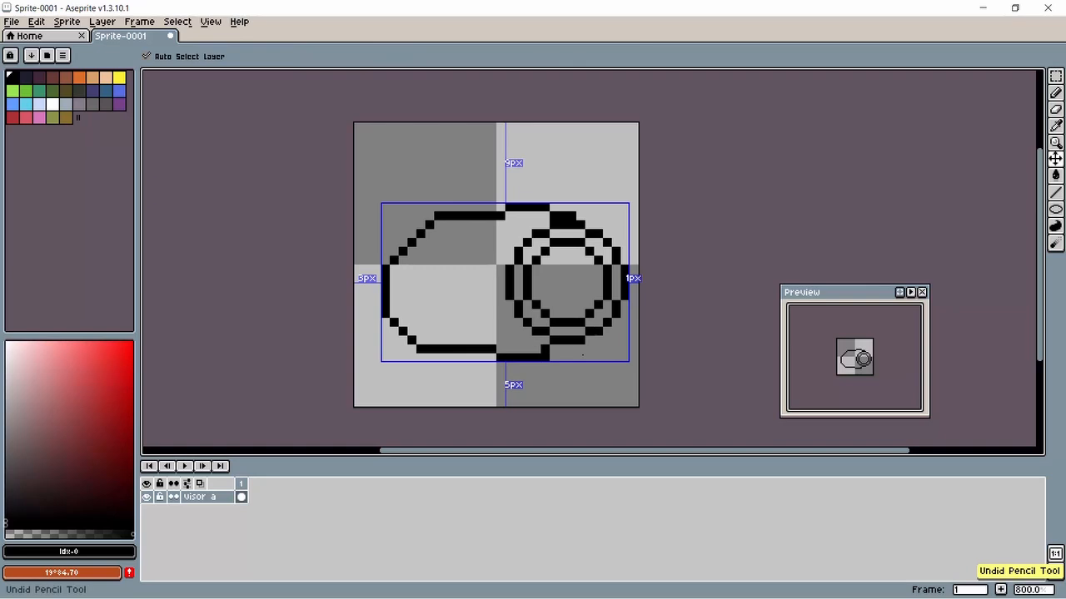
pyautogui.hotkey('ctrl', 'z')
pyautogui.hotkey('ctrl', 'z')
pyautogui.hotkey('ctrl', 'z')
pyautogui.hotkey('ctrl', 'z')
pyautogui.hotkey('ctrl', 'z')
pyautogui.hotkey('ctrl', 'z')
pyautogui.hotkey('ctrl', 'z')
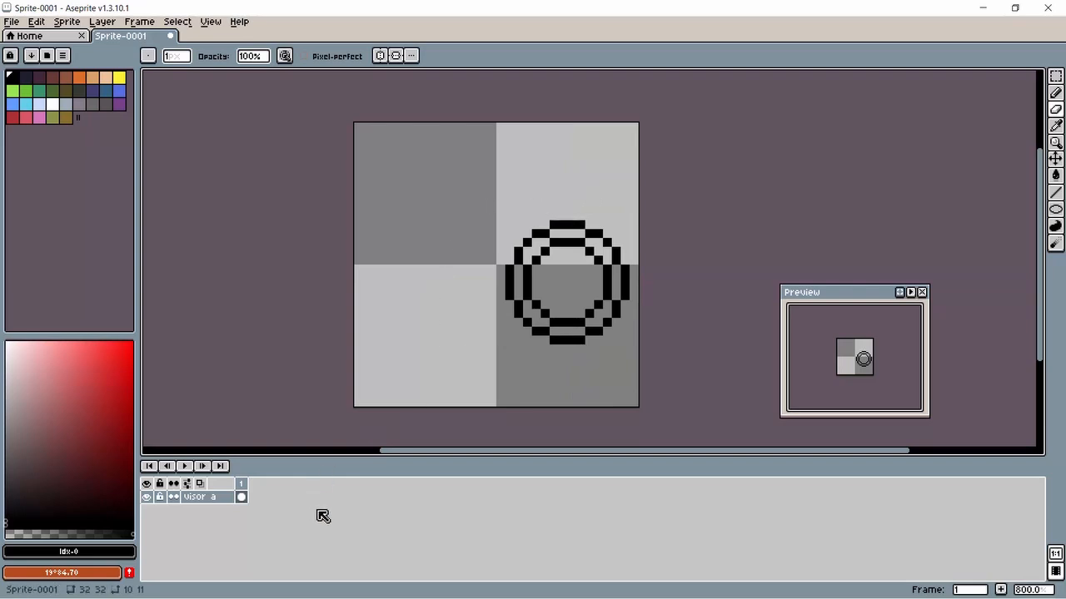
# Step: Add a new layer above the visor layer and name it "body"
pyautogui.click(107, 24)
pyautogui.moveTo(138, 97)
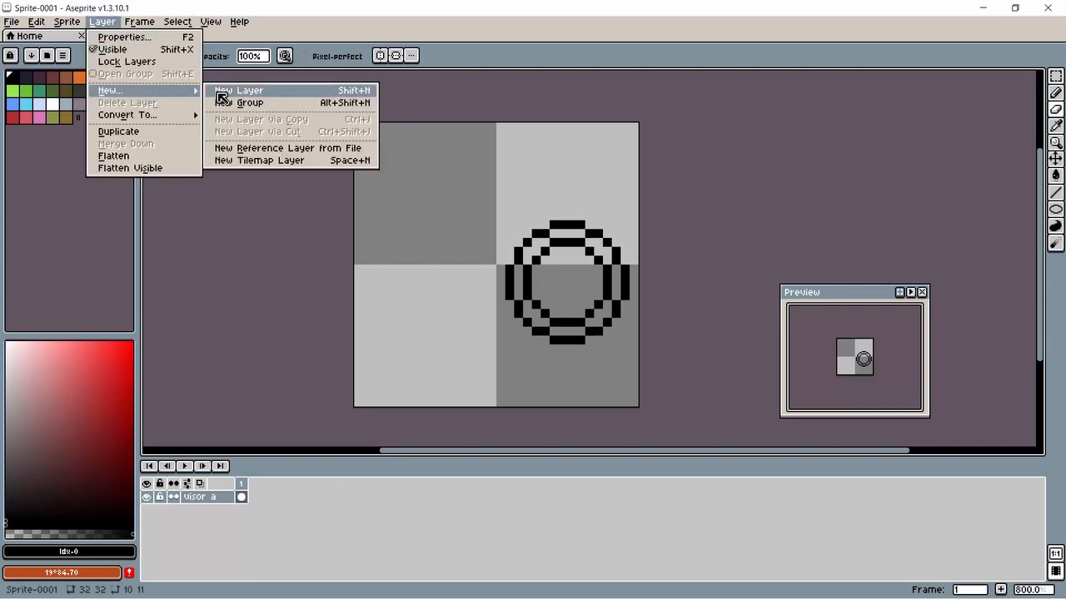
pyautogui.click(215, 92)
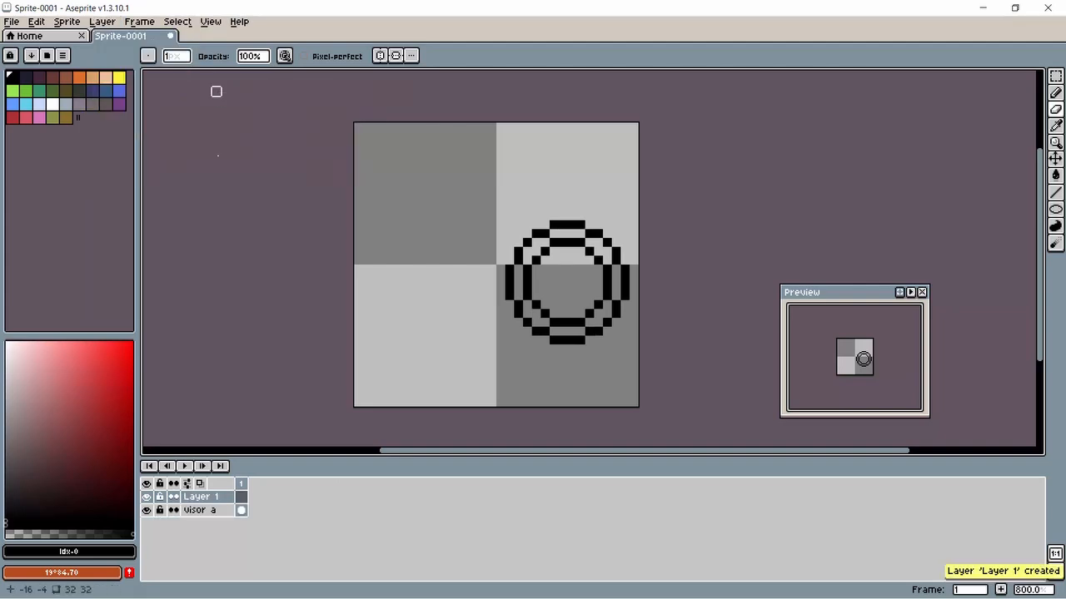
pyautogui.doubleClick(207, 499)
pyautogui.write('body')
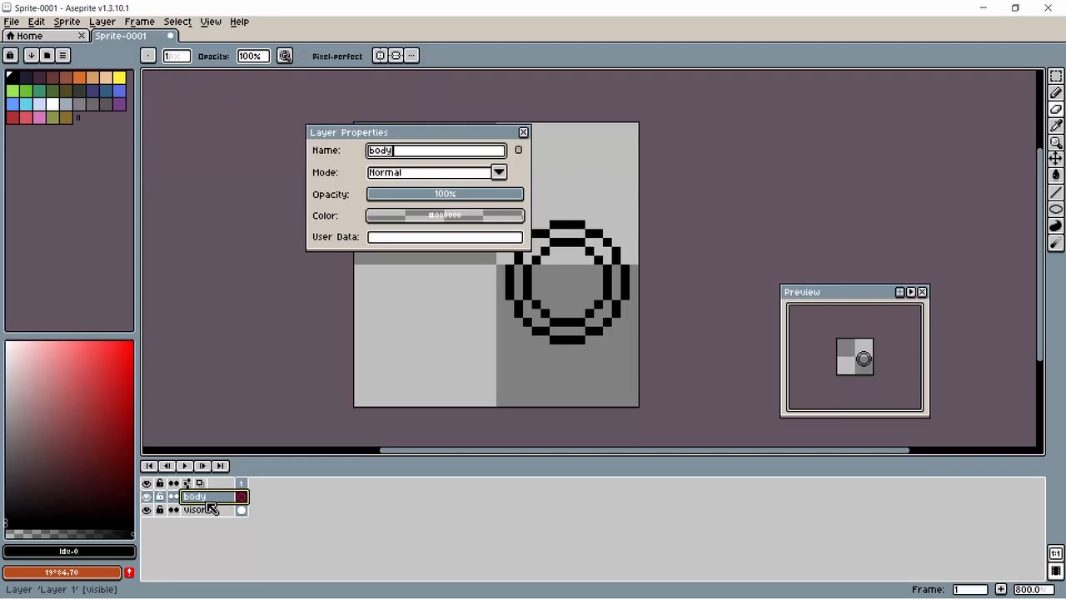
pyautogui.press('Return')
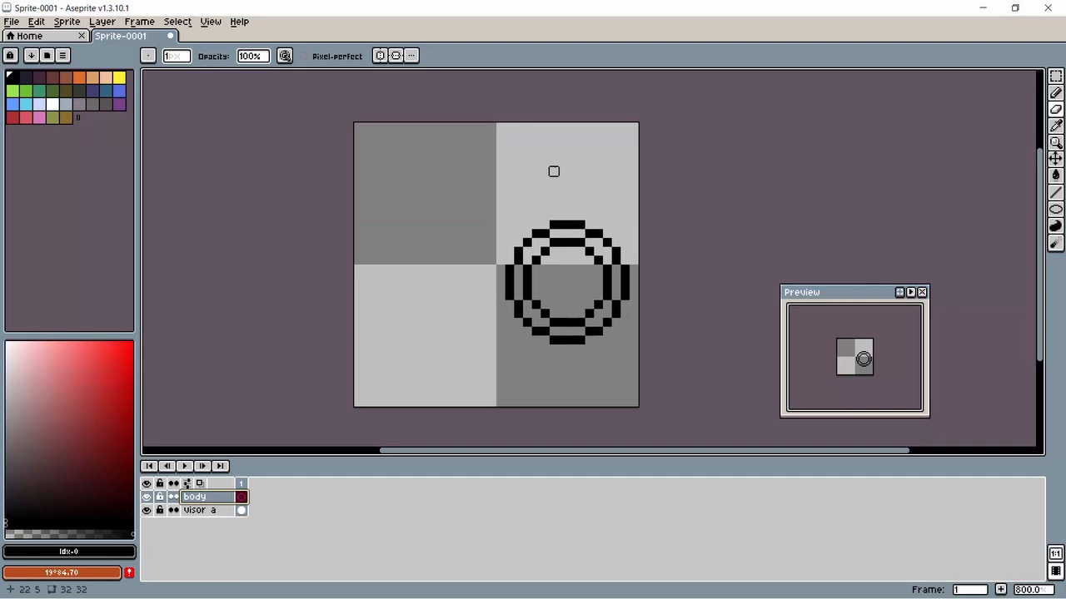
# Step: Sketch the body's black outline with the Pencil from the outer circle's top leftward, diagonally down and along the left side
pyautogui.press('b')
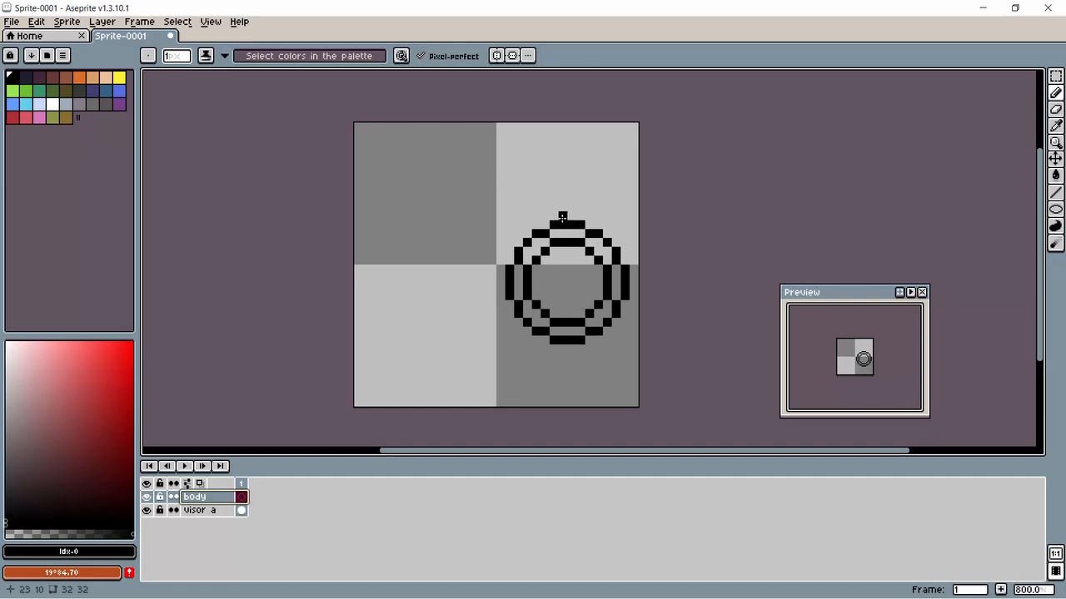
pyautogui.moveTo(563, 218); pyautogui.dragTo(545, 207)
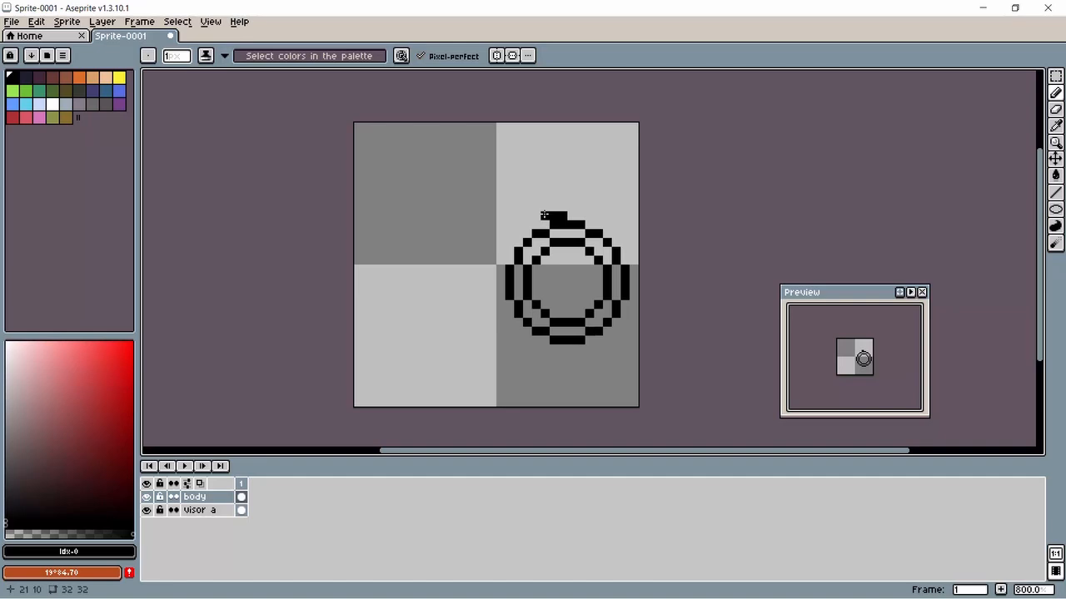
pyautogui.click(544, 215)
pyautogui.moveTo(545, 215)
pyautogui.mouseDown()
pyautogui.moveTo(448, 217)
pyautogui.moveTo(394, 260)
pyautogui.moveTo(403, 259)
pyautogui.moveTo(395, 310)
pyautogui.mouseUp()
pyautogui.click(384, 286)
pyautogui.hotkey('ctrl', 'z')
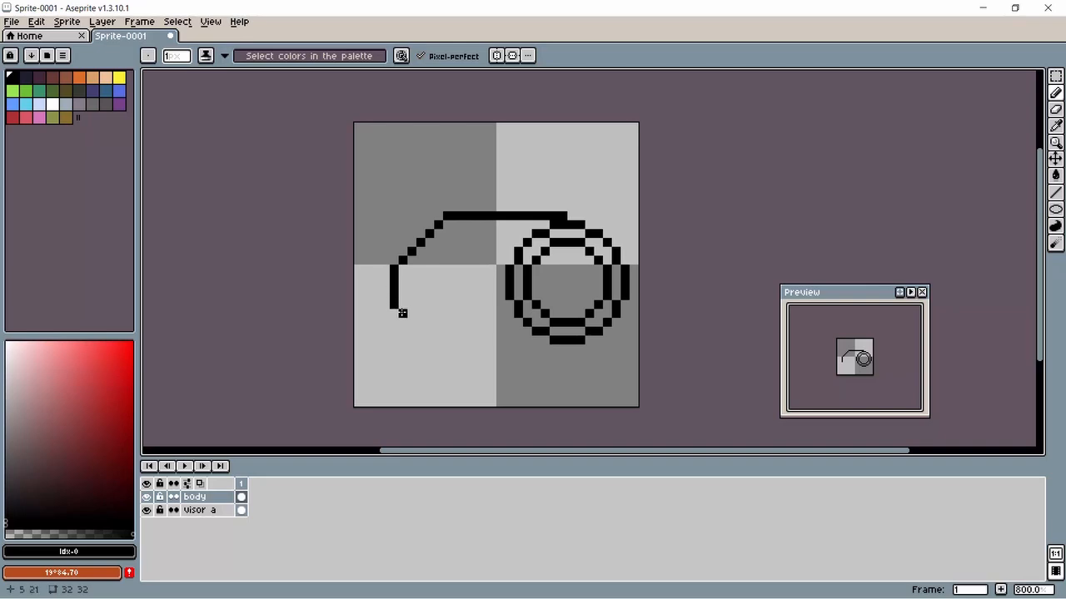
# Step: Continue the body outline along the bottom to meet the outer circle's underside, and erase the stray pixel above the bottom edge
pyautogui.moveTo(403, 313)
pyautogui.mouseDown()
pyautogui.moveTo(429, 356)
pyautogui.moveTo(528, 358)
pyautogui.mouseUp()
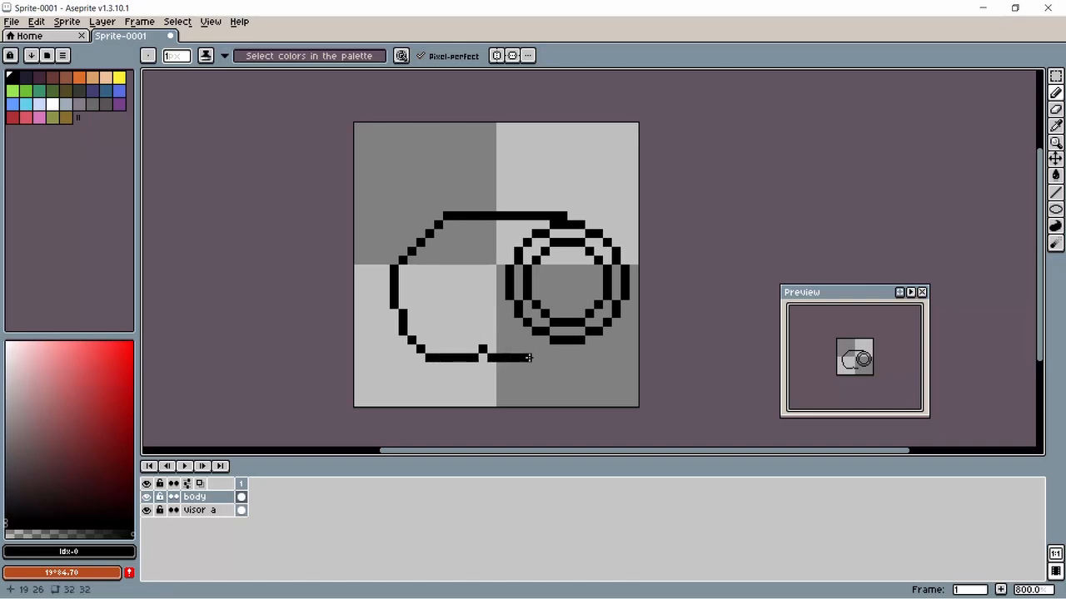
pyautogui.moveTo(529, 358); pyautogui.dragTo(543, 351)
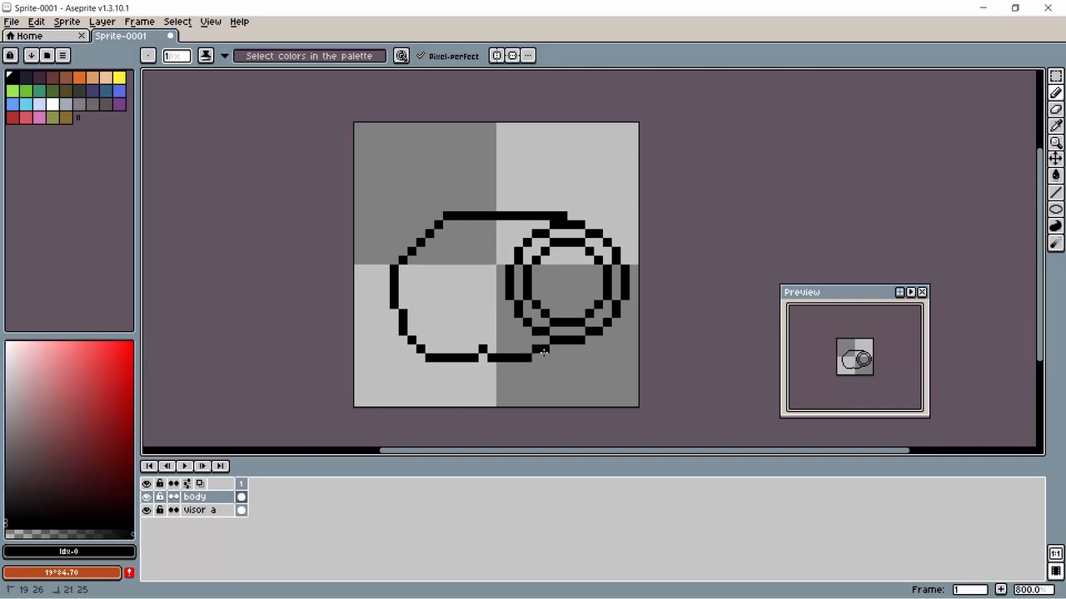
pyautogui.click(481, 347)
pyautogui.press('e')
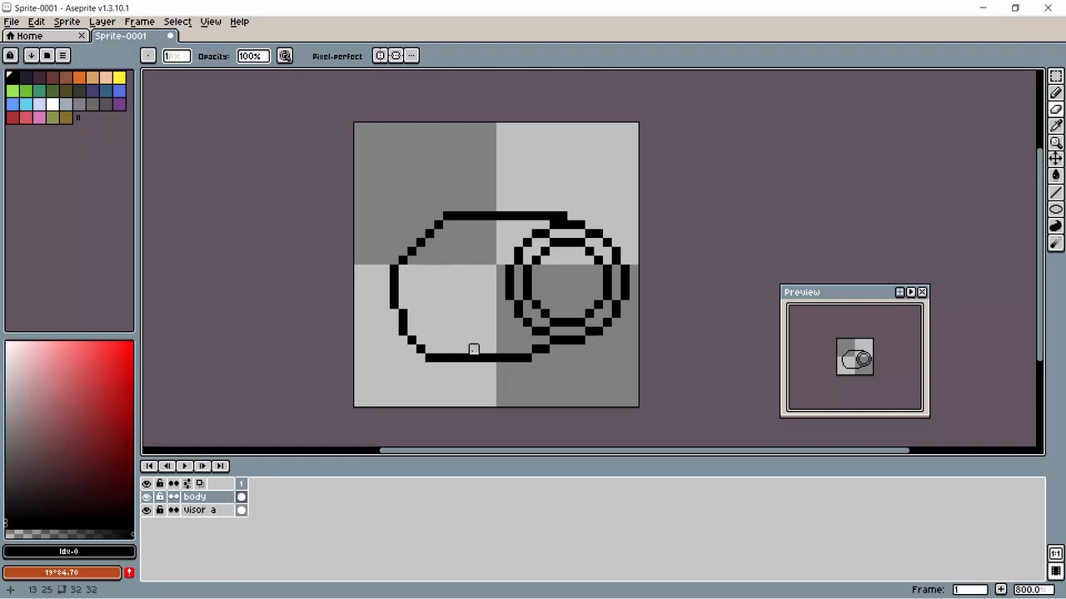
# Step: Erase the left part of the body's bottom edge and redraw it two pixels higher, stepping down to the remaining edge
pyautogui.moveTo(472, 358); pyautogui.dragTo(425, 357)
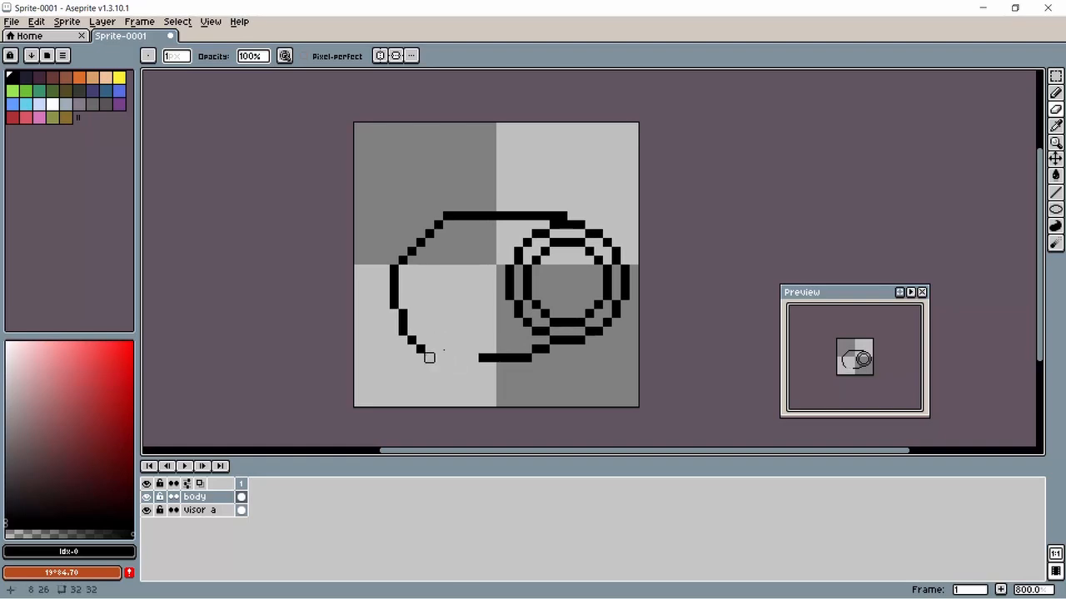
pyautogui.press('b')
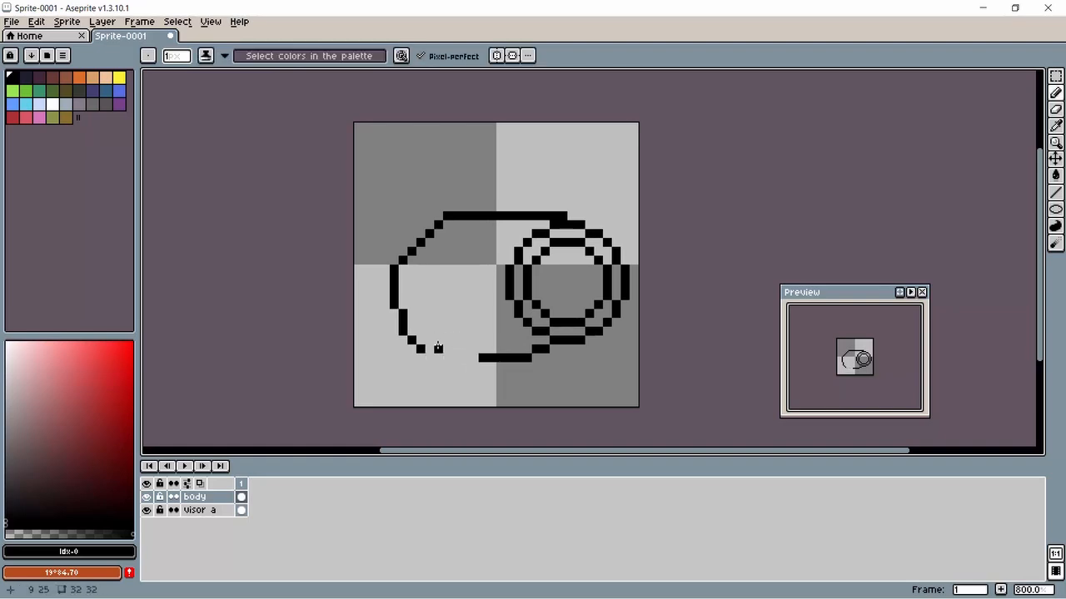
pyautogui.moveTo(429, 340)
pyautogui.mouseDown()
pyautogui.moveTo(468, 340)
pyautogui.moveTo(481, 353)
pyautogui.mouseUp()
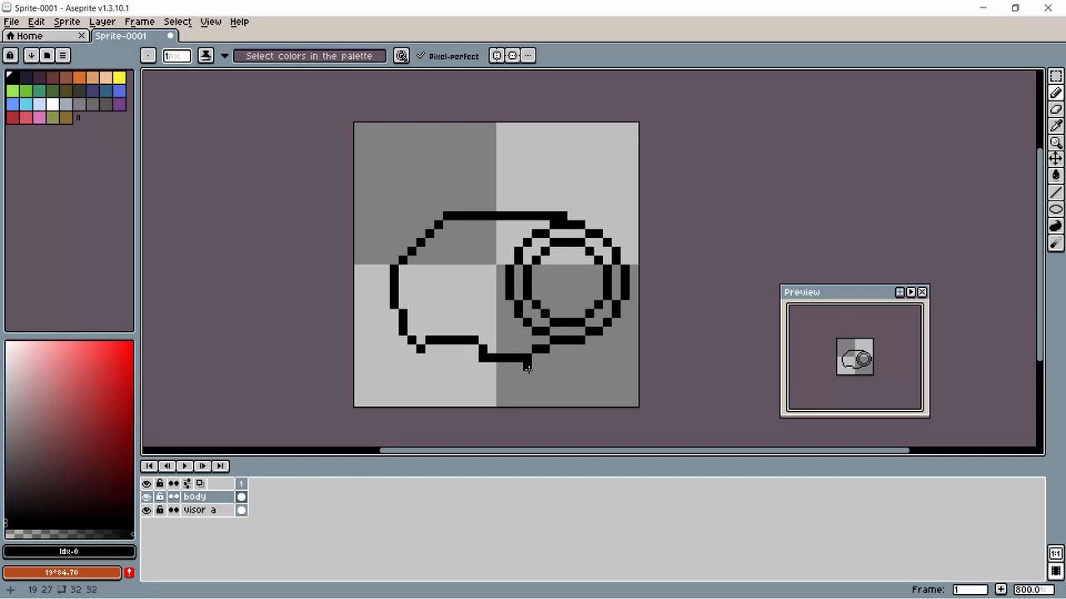
pyautogui.scroll(-2, 482, 295)
pyautogui.scroll(1, 484, 294)
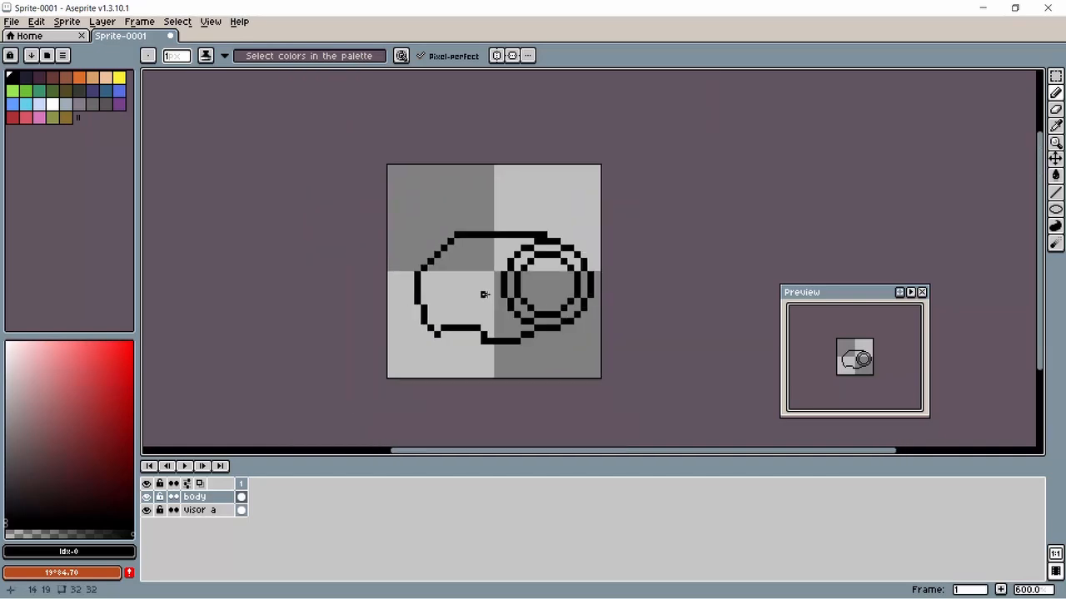
# Step: Clean up the body outline's lower-left corner by closing the gap in the bottom edge and erasing the stray pixel below it
pyautogui.click(474, 341)
pyautogui.hotkey('ctrl', 'z')
pyautogui.press('e')
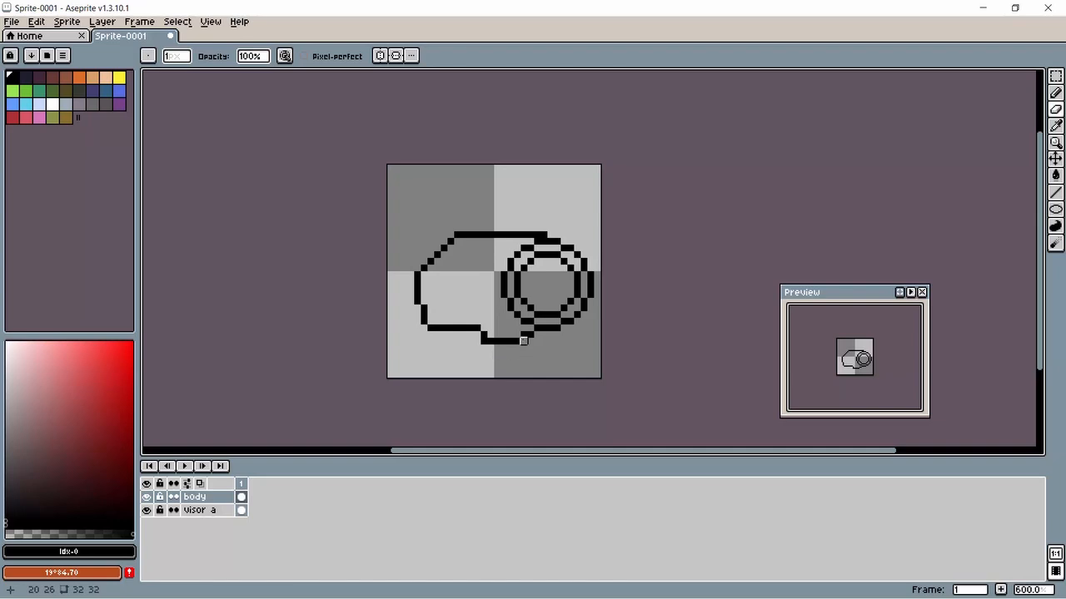
pyautogui.scroll(4, 517, 335)
pyautogui.scroll(-2, 517, 335)
pyautogui.moveTo(474, 274); pyautogui.dragTo(494, 295)
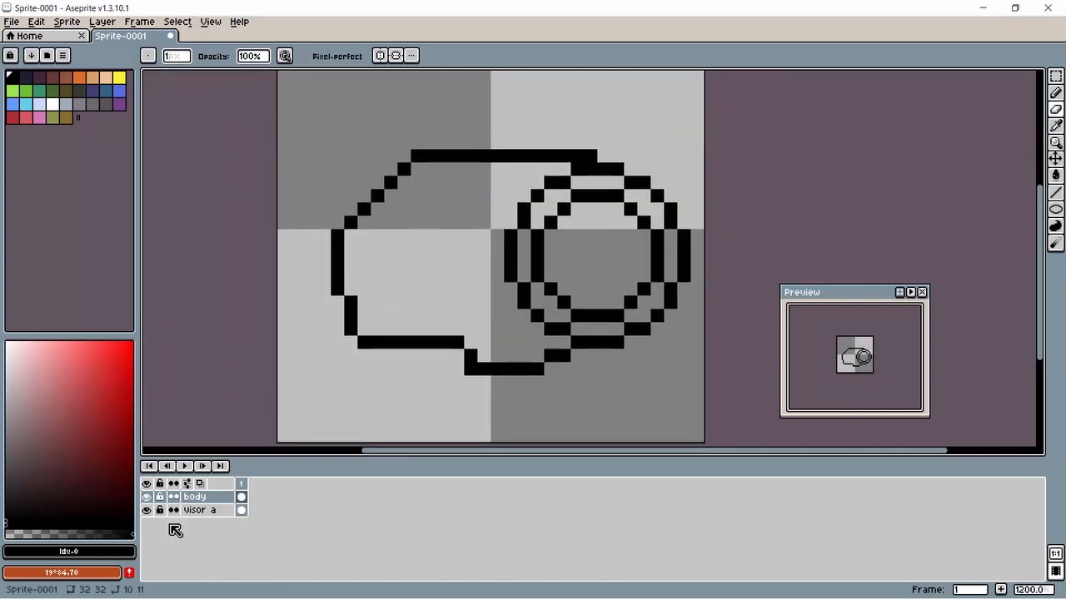
# Step: Hide and show the visor a and body layers in turn to check what each one contains
pyautogui.click(202, 510)
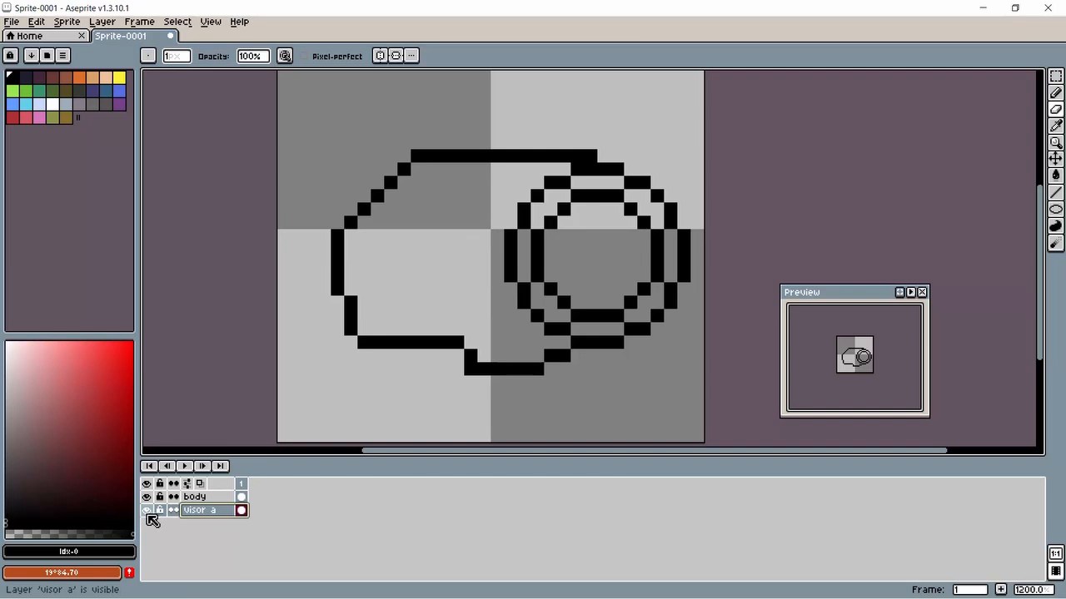
pyautogui.click(148, 511)
pyautogui.click(147, 510)
pyautogui.click(147, 497)
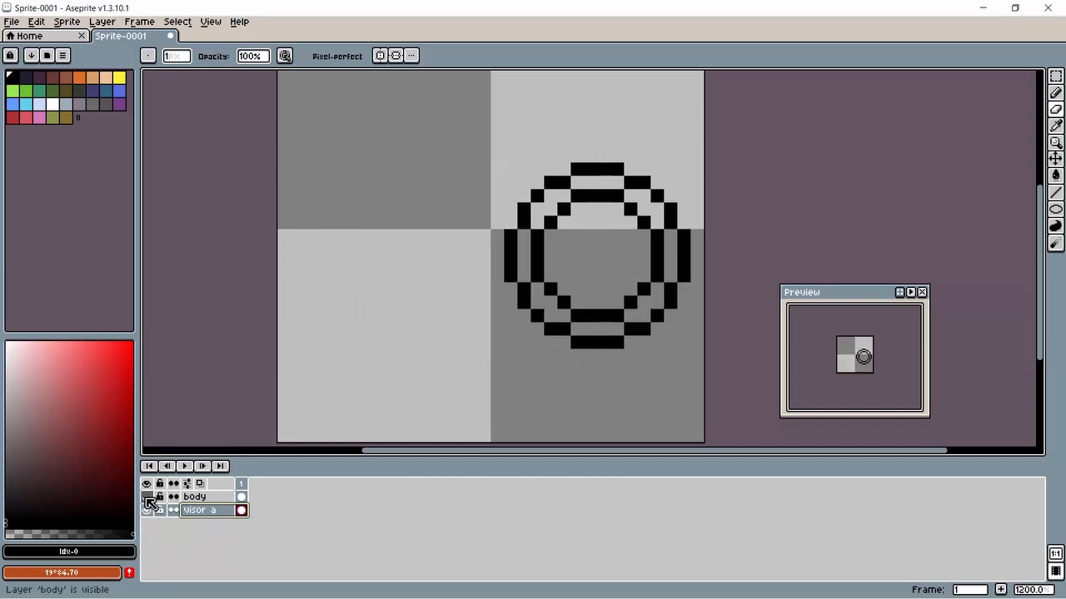
pyautogui.click(147, 497)
pyautogui.click(147, 497)
pyautogui.click(147, 497)
pyautogui.click(147, 497)
pyautogui.click(147, 497)
pyautogui.click(147, 510)
pyautogui.click(147, 510)
pyautogui.click(147, 510)
pyautogui.click(147, 510)
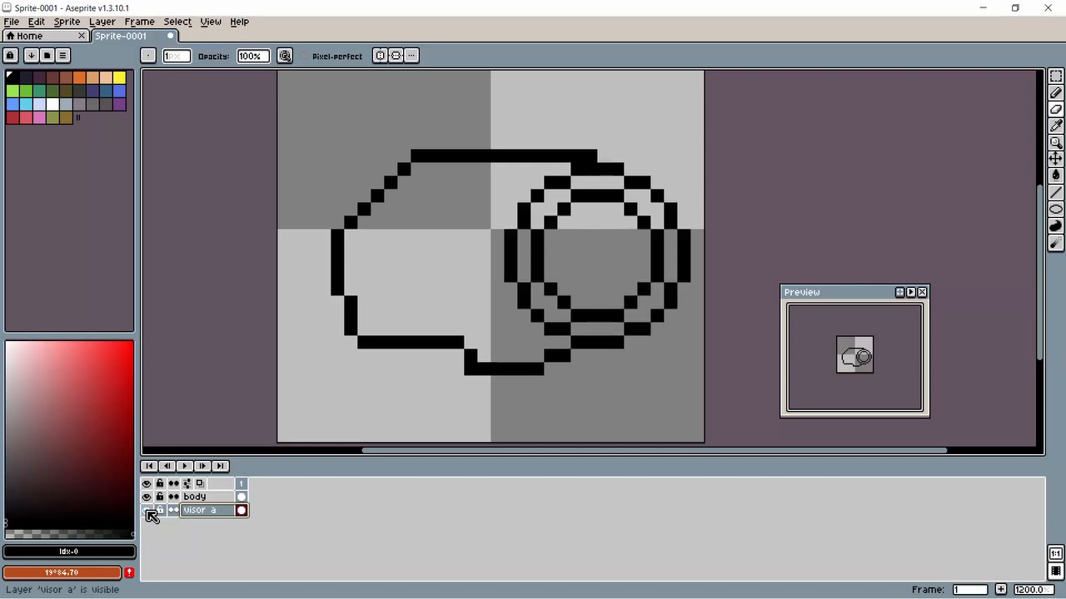
# Step: Lock the body and visor a layers, and collapse the colour sidebar to widen the canvas area
pyautogui.click(148, 510)
pyautogui.click(148, 510)
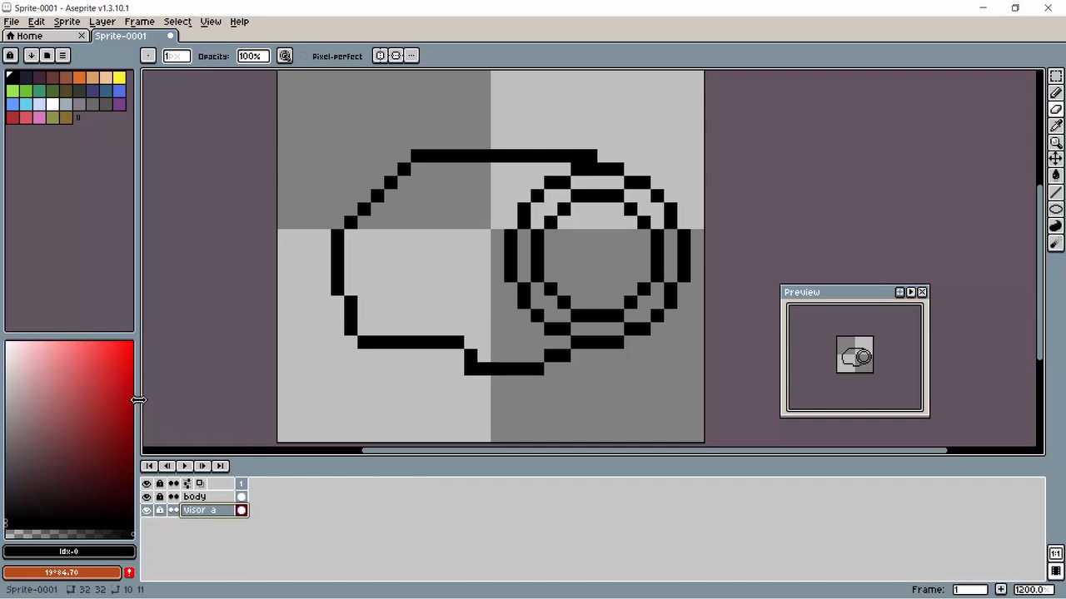
pyautogui.moveTo(137, 400); pyautogui.dragTo(3, 395)
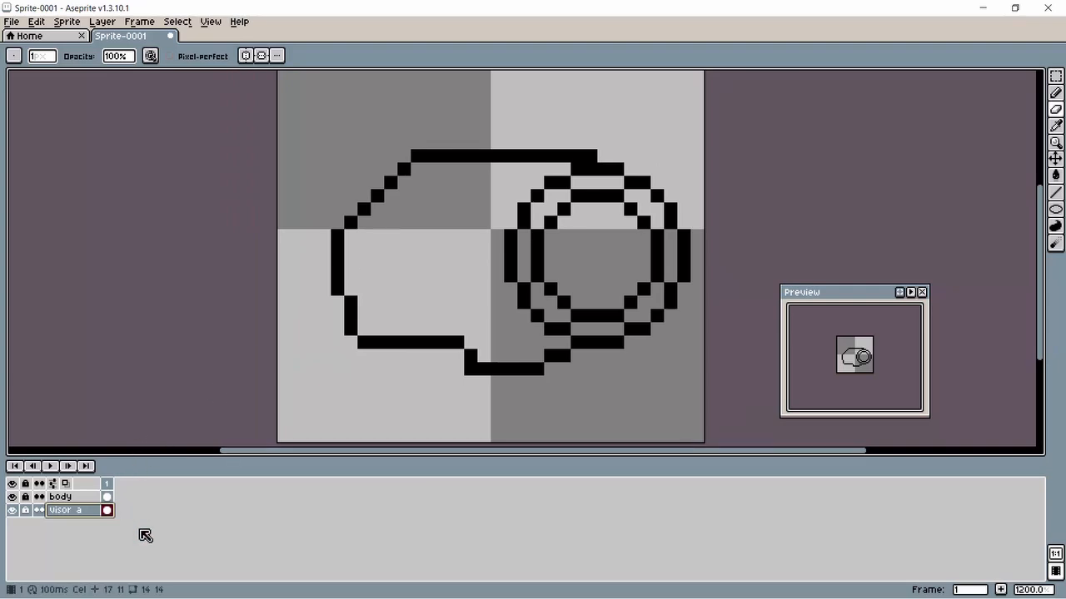
# Step: Add a new layer between body and visor a and name it "visor b"
pyautogui.hotkey('ctrl', 'n')
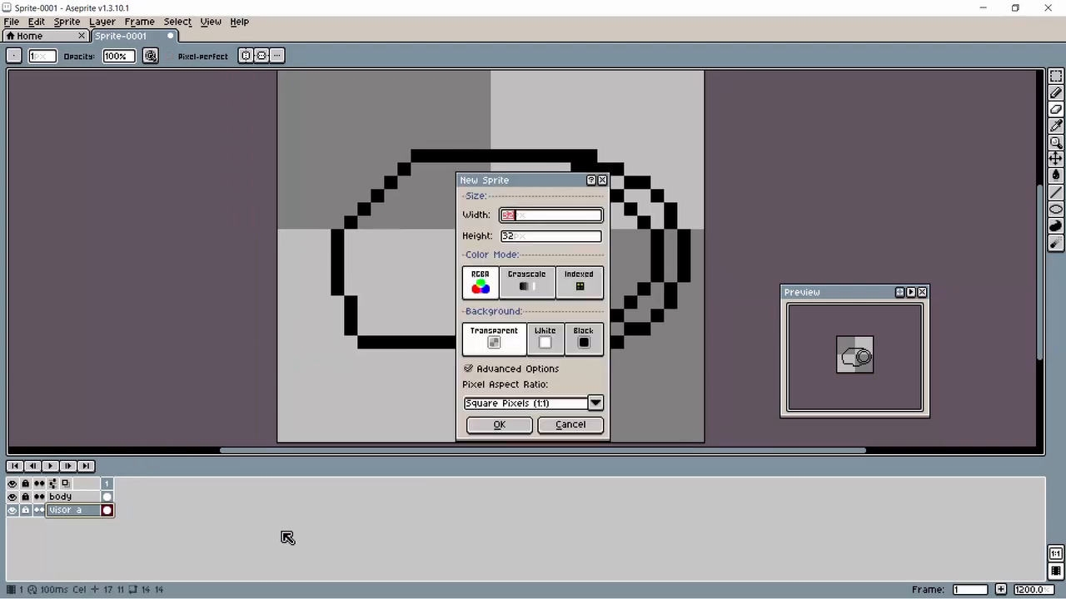
pyautogui.click(553, 427)
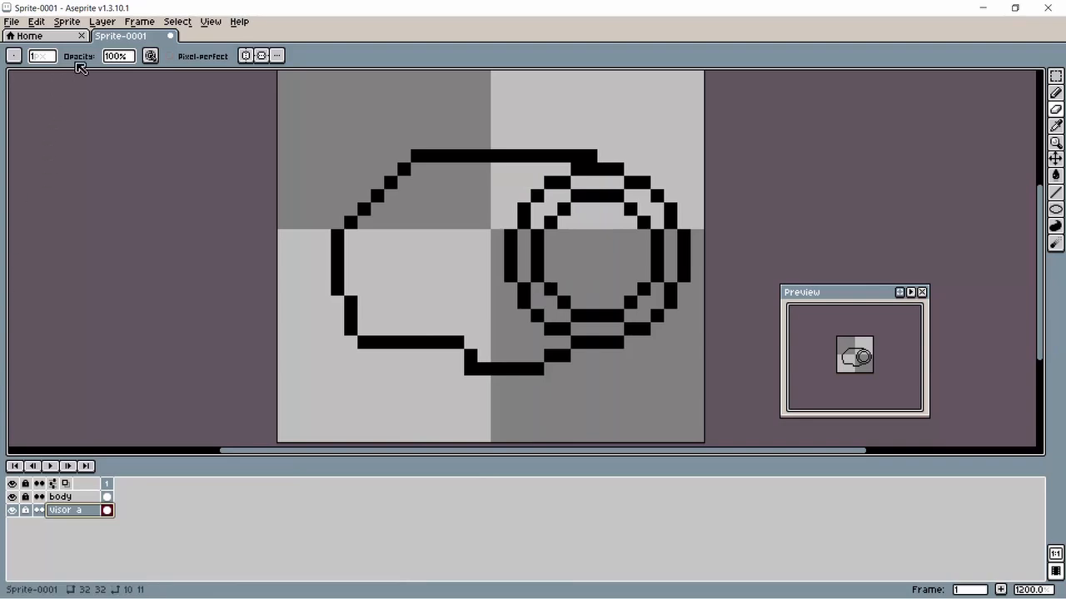
pyautogui.click(101, 22)
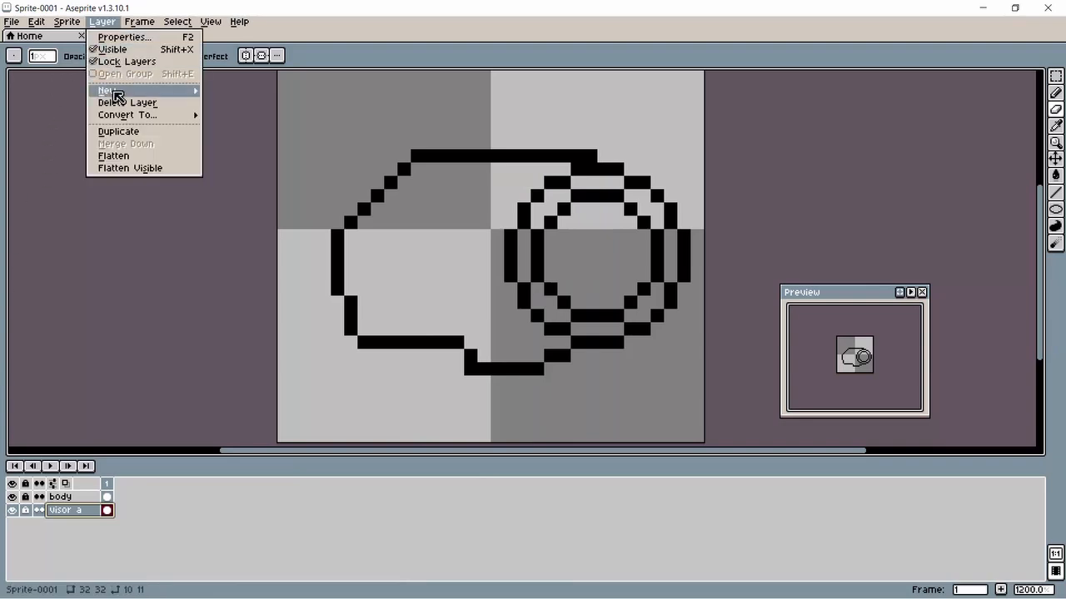
pyautogui.moveTo(113, 91)
pyautogui.click(235, 96)
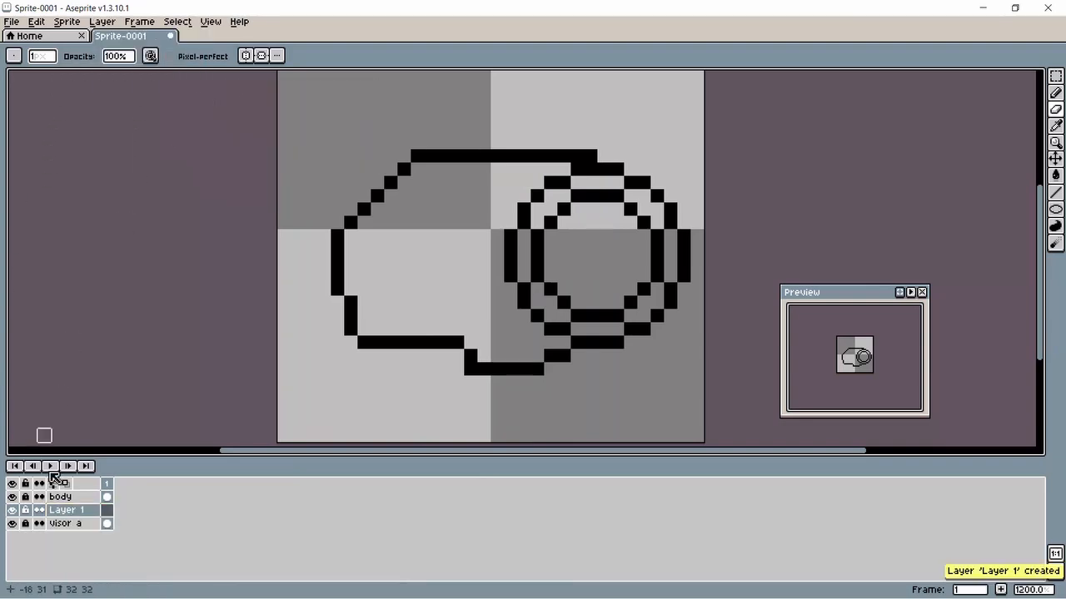
pyautogui.doubleClick(70, 511)
pyautogui.write('U')
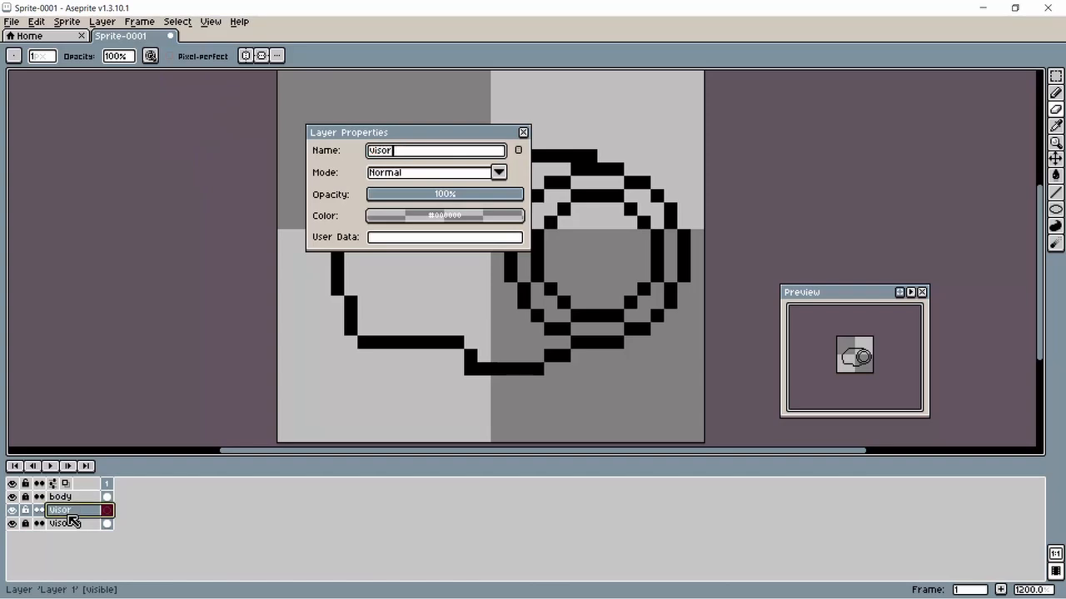
pyautogui.press('Return')
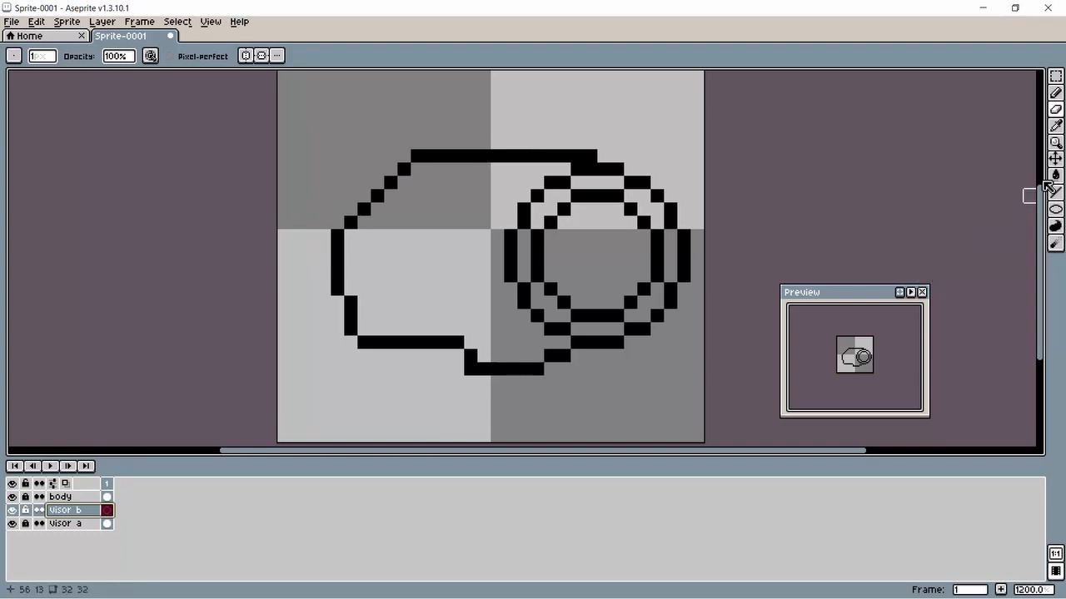
# Step: Draw a 7 × 7 px circle in the body's left half, move it one pixel up and left, and deselect it
pyautogui.click(1056, 209)
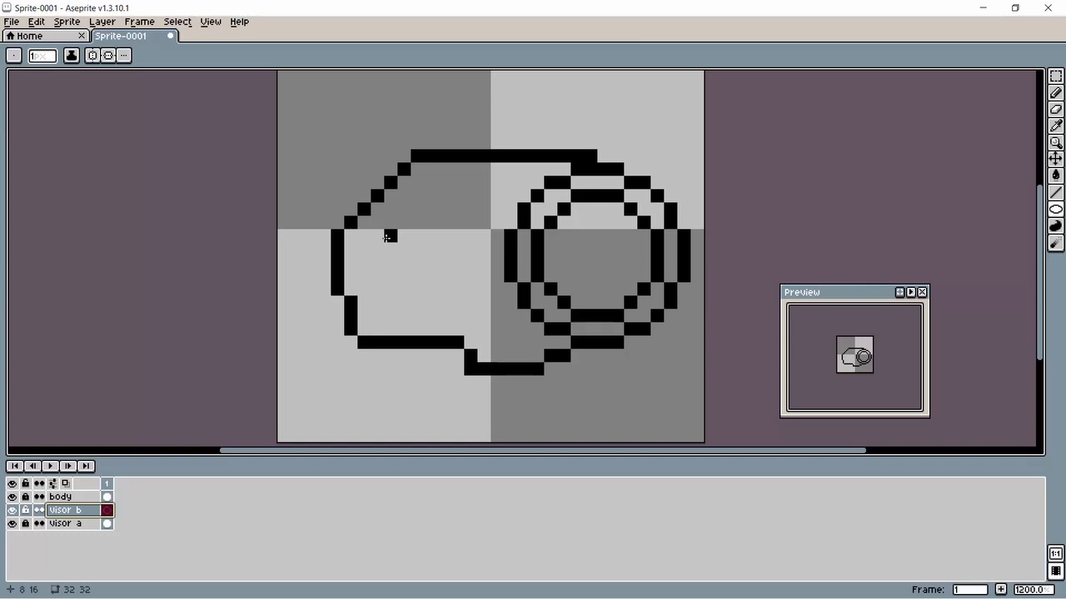
pyautogui.moveTo(387, 237); pyautogui.dragTo(474, 315)
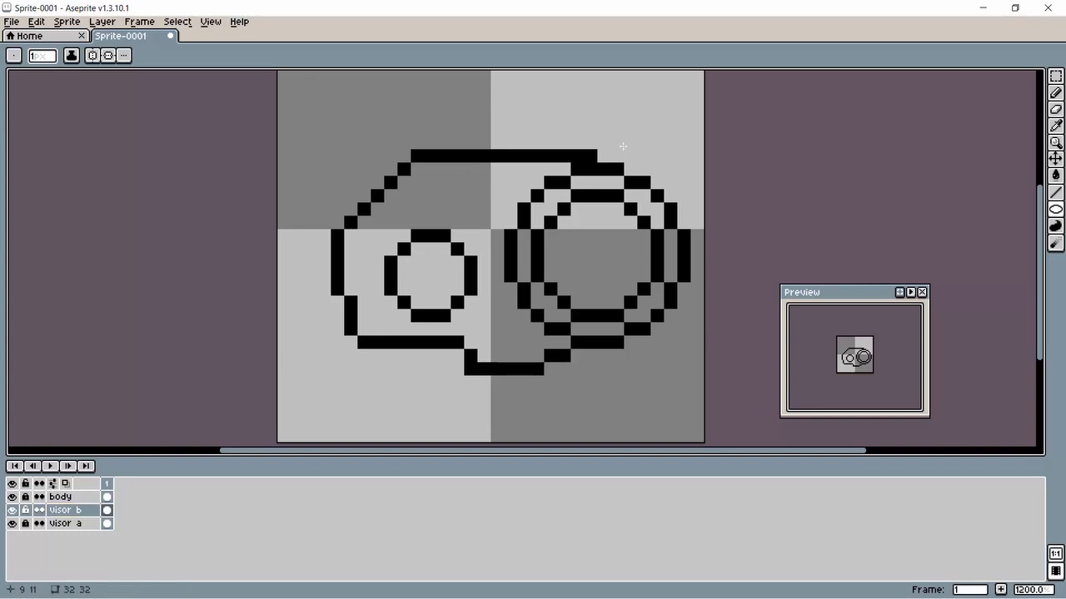
pyautogui.click(1056, 76)
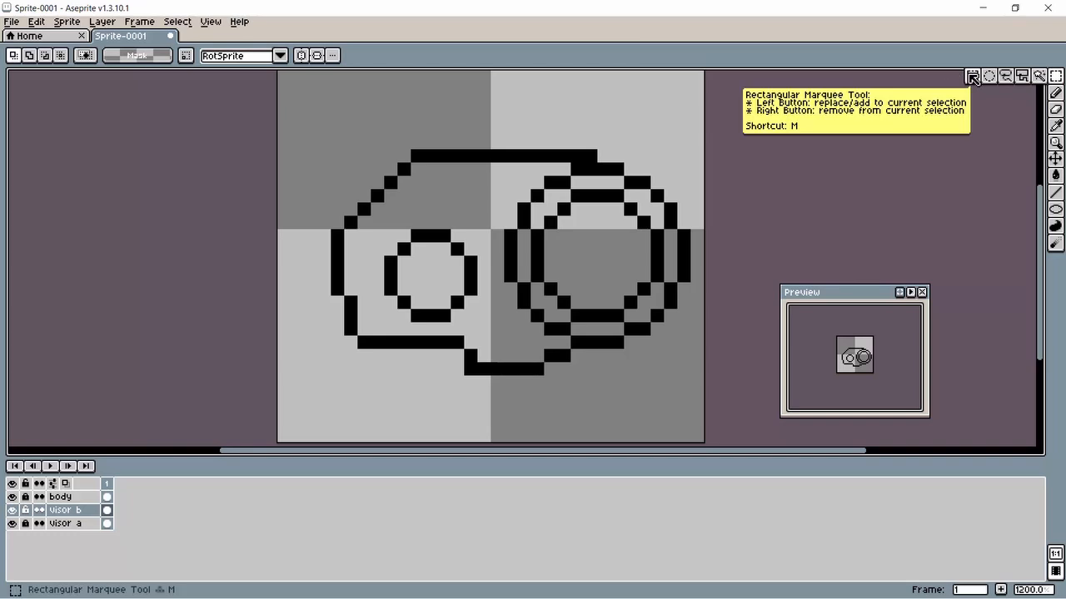
pyautogui.moveTo(389, 236); pyautogui.dragTo(442, 312)
pyautogui.click(448, 317)
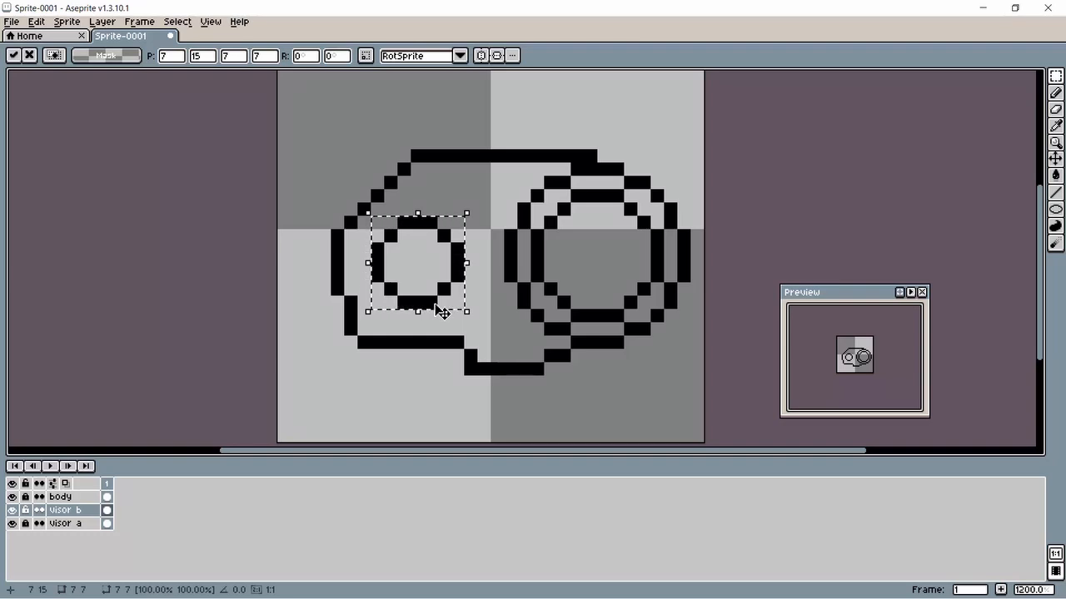
pyautogui.hotkey('ctrl', 'd')
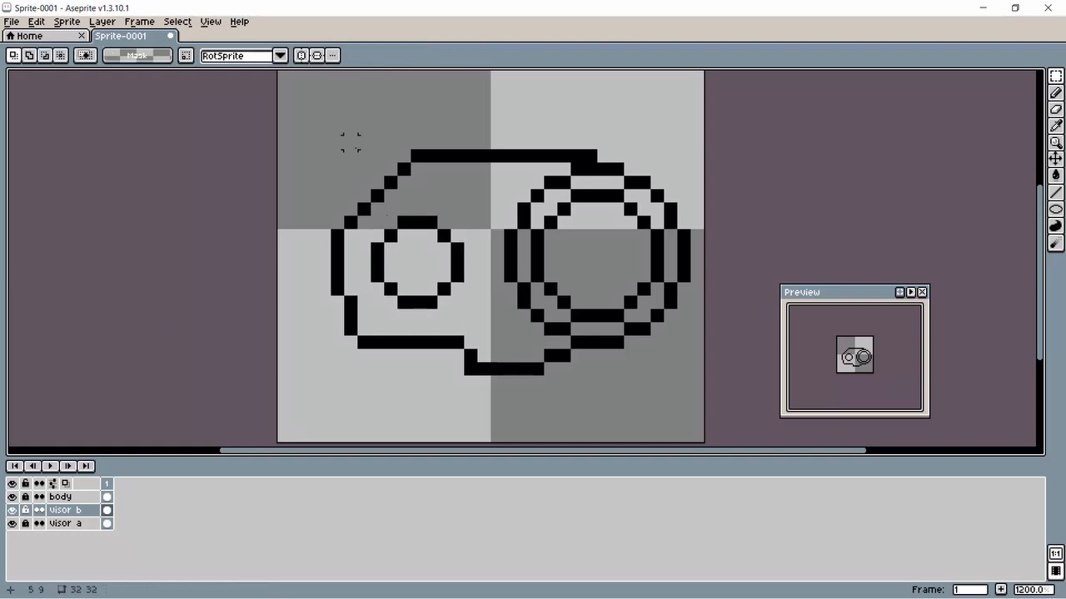
# Step: Draw a 4 × 4 px circle in the canvas's empty upper-left area, test its fit inside the 7 × 7 px ring, and move it back out
pyautogui.click(1056, 209)
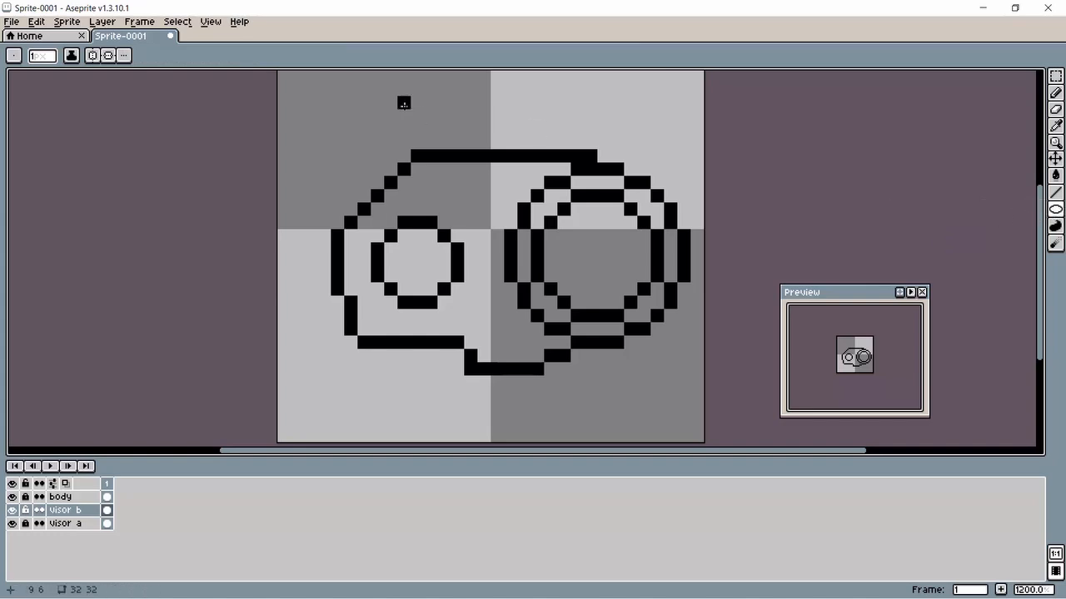
pyautogui.moveTo(297, 89)
pyautogui.mouseDown()
pyautogui.moveTo(336, 113)
pyautogui.moveTo(339, 129)
pyautogui.mouseUp()
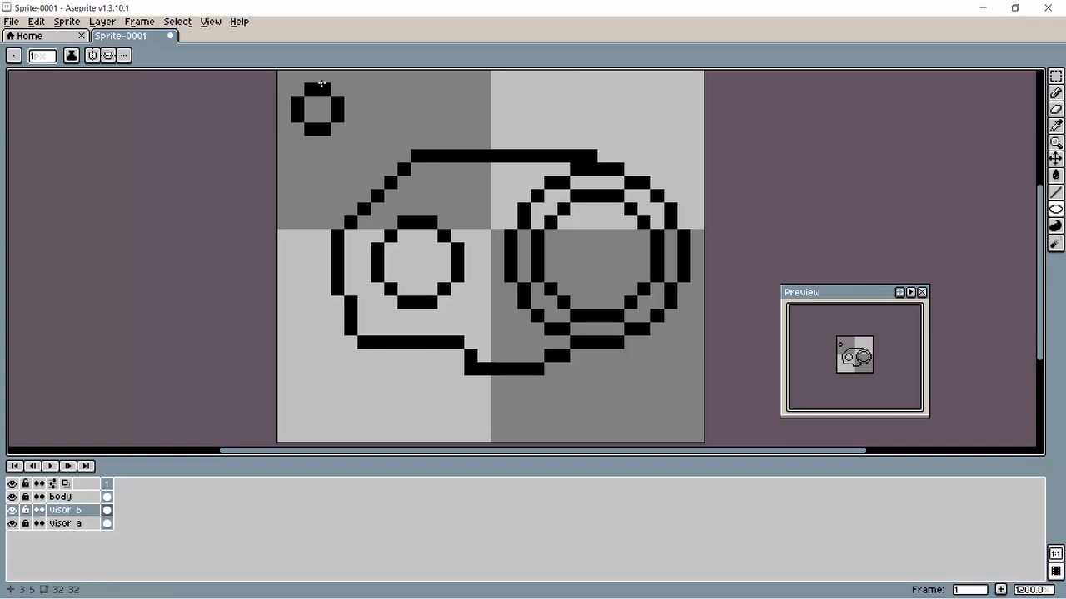
pyautogui.click(1054, 76)
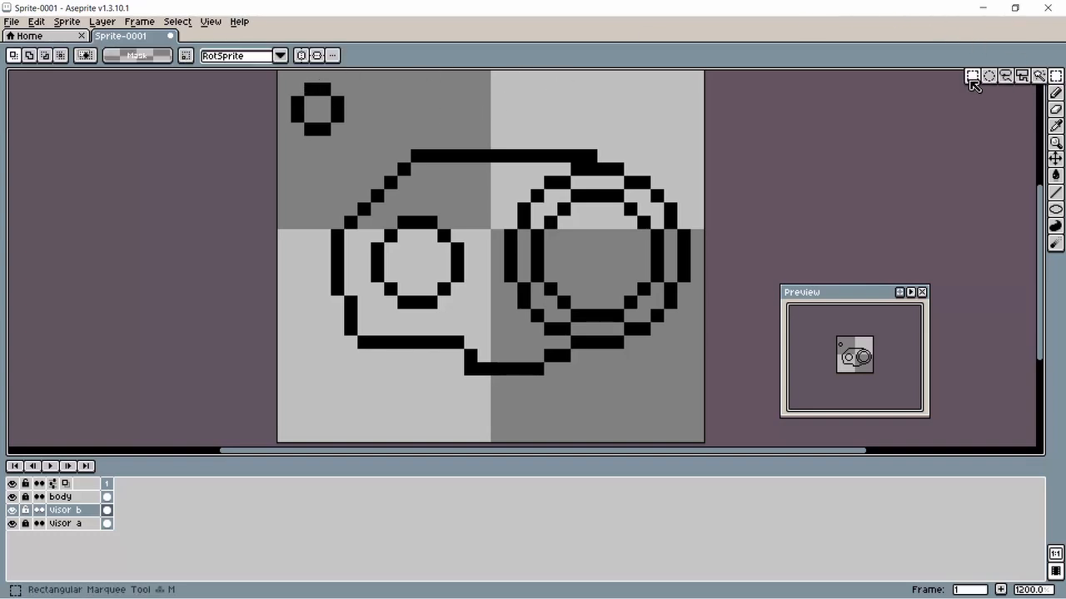
pyautogui.moveTo(289, 81); pyautogui.dragTo(425, 286)
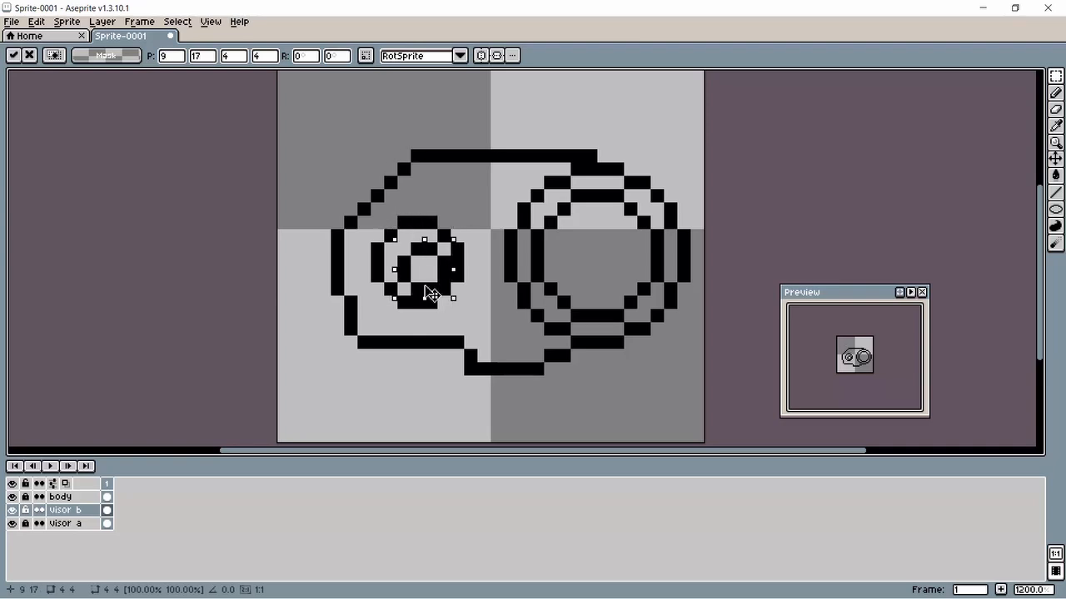
pyautogui.moveTo(404, 264); pyautogui.dragTo(352, 157)
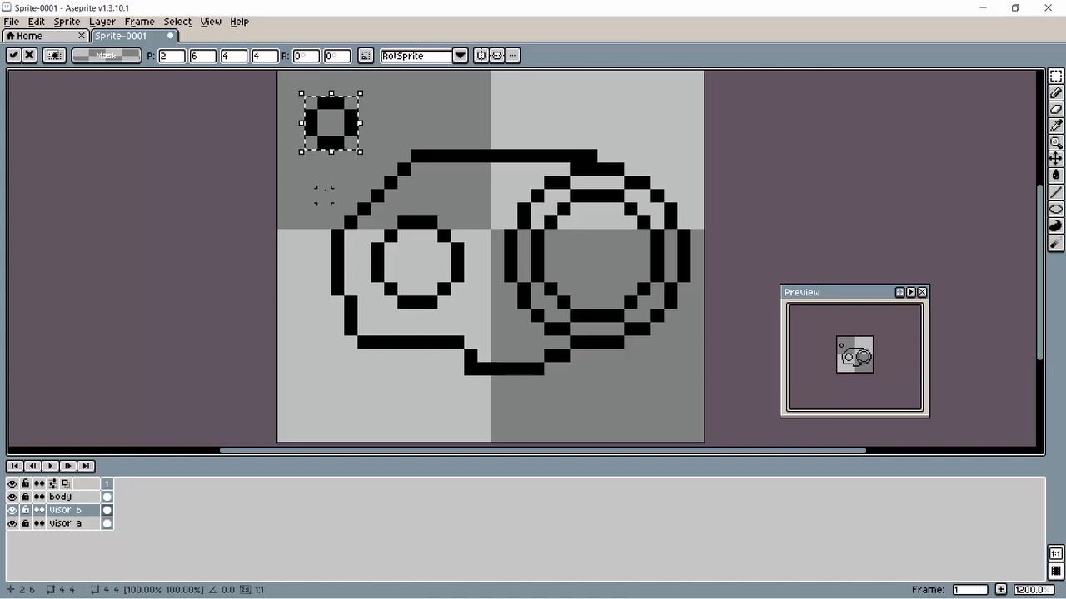
pyautogui.hotkey('ctrl', 'd')
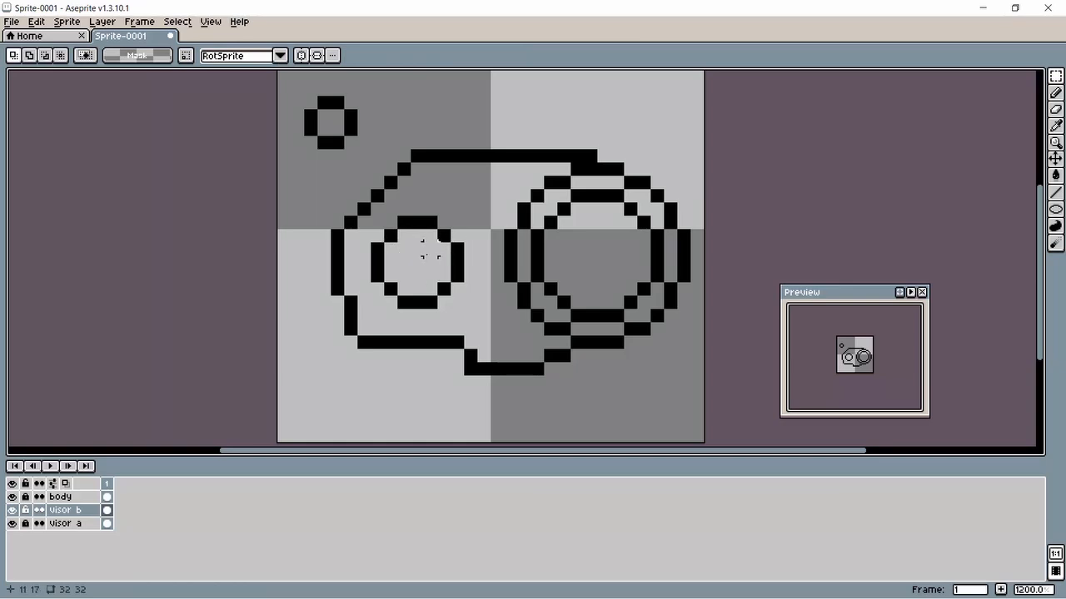
# Step: Try to enlarge the 7 × 7 px ring inside the body to 8 × 8 px, and undo the resize
pyautogui.moveTo(368, 214); pyautogui.dragTo(466, 311)
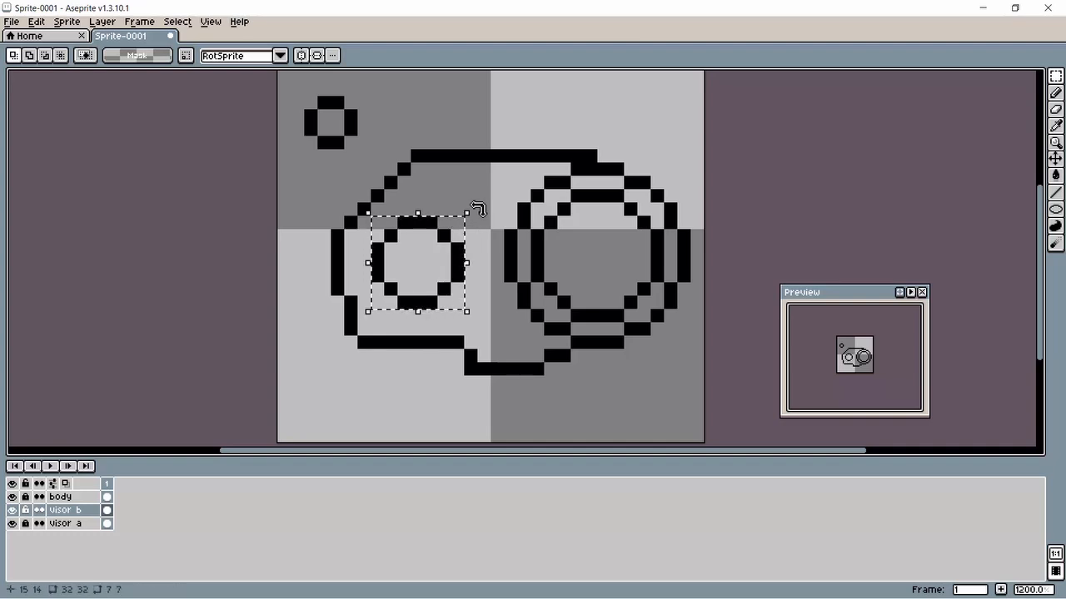
pyautogui.moveTo(467, 212); pyautogui.dragTo(420, 206)
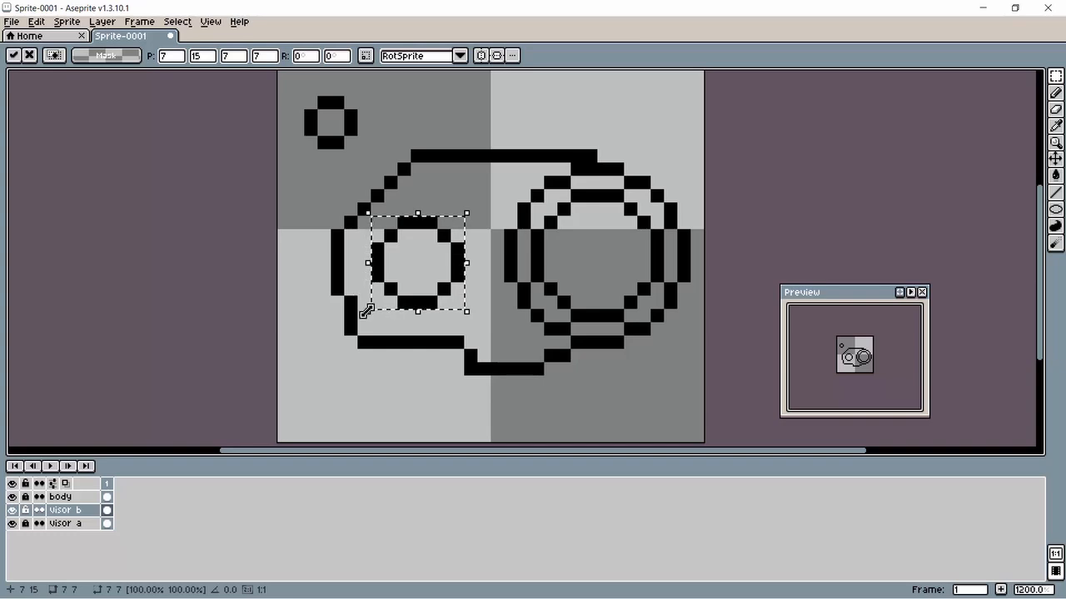
pyautogui.moveTo(368, 312); pyautogui.dragTo(367, 331)
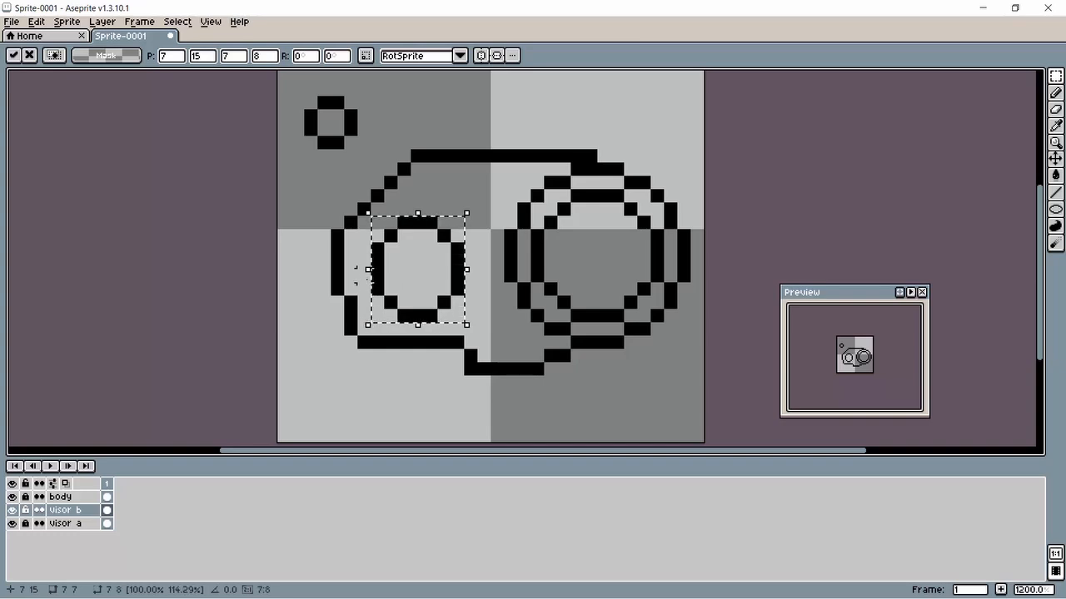
pyautogui.moveTo(373, 277); pyautogui.dragTo(352, 273)
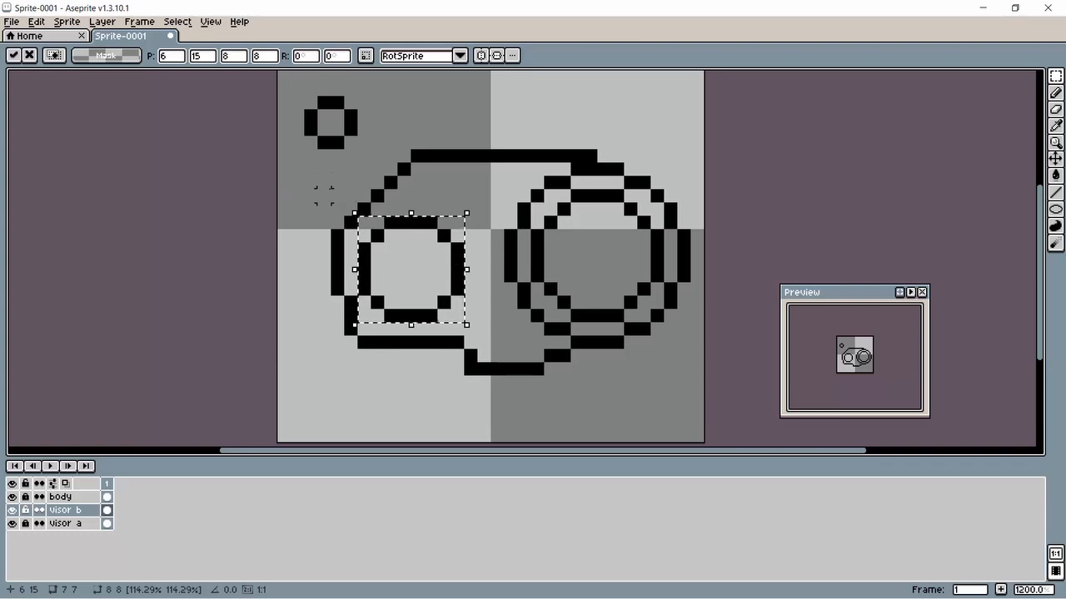
pyautogui.click(324, 194)
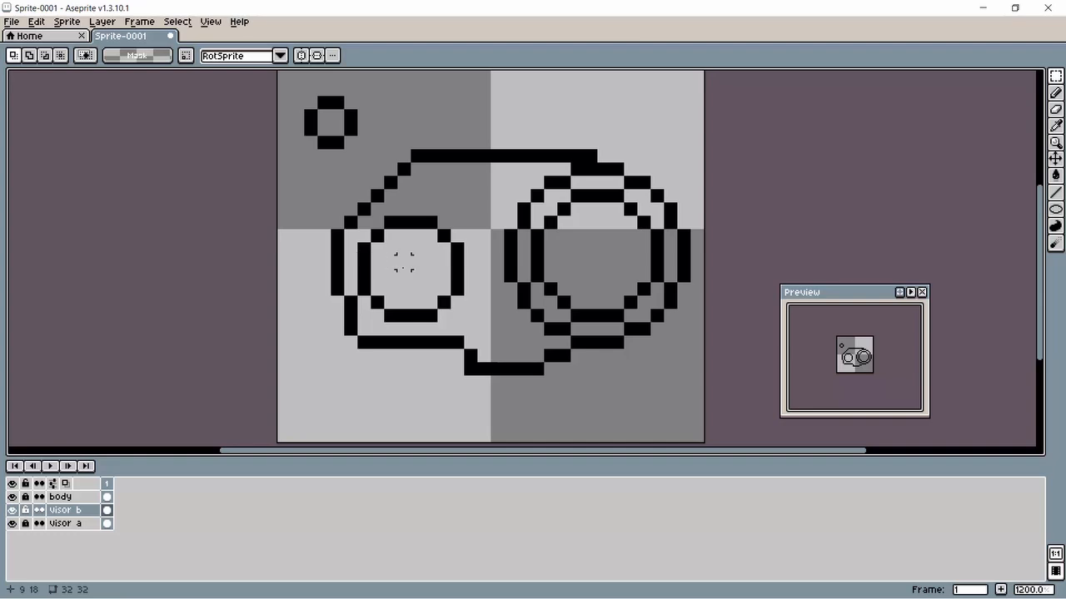
pyautogui.hotkey('ctrl', 'z')
pyautogui.hotkey('ctrl', 'z')
pyautogui.hotkey('ctrl', 'z')
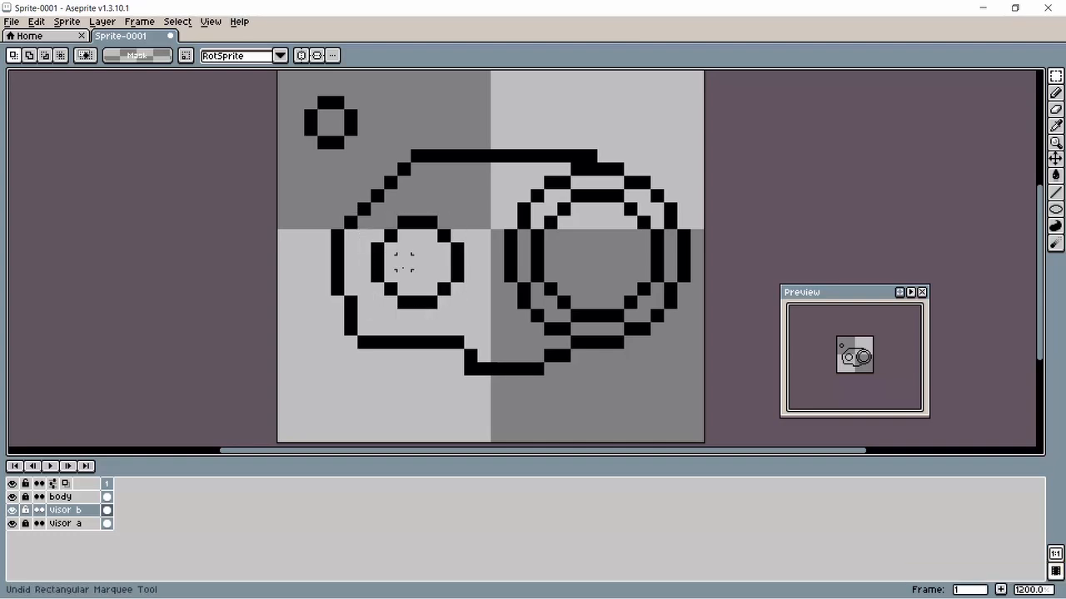
pyautogui.hotkey('ctrl', 'z')
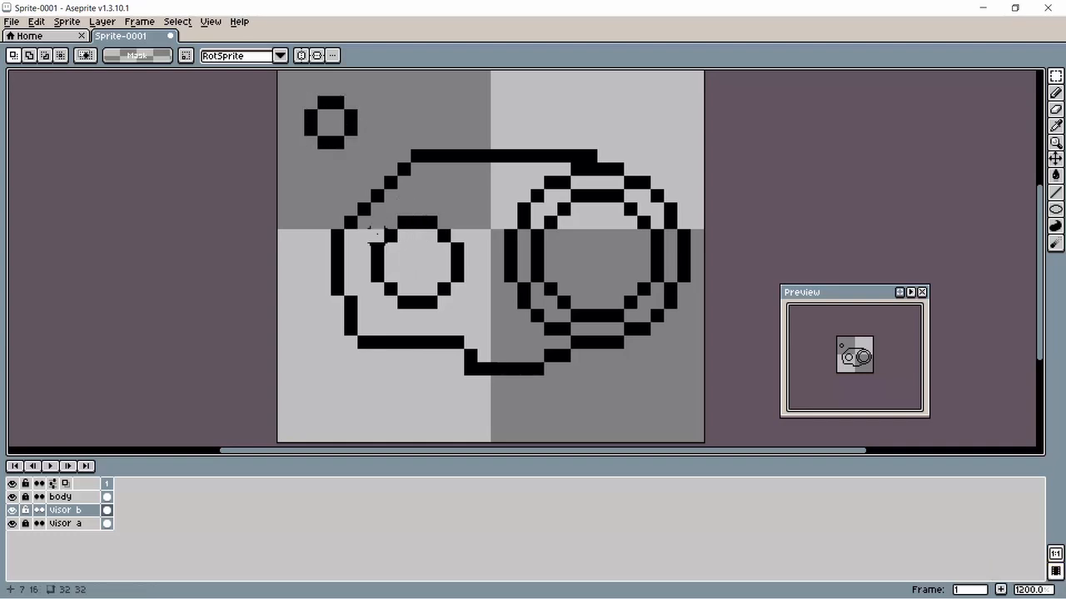
# Step: Move the 7 × 7 px ring one pixel right and paint a solid 3 × 3 px square in its centre
pyautogui.moveTo(374, 215); pyautogui.dragTo(477, 274)
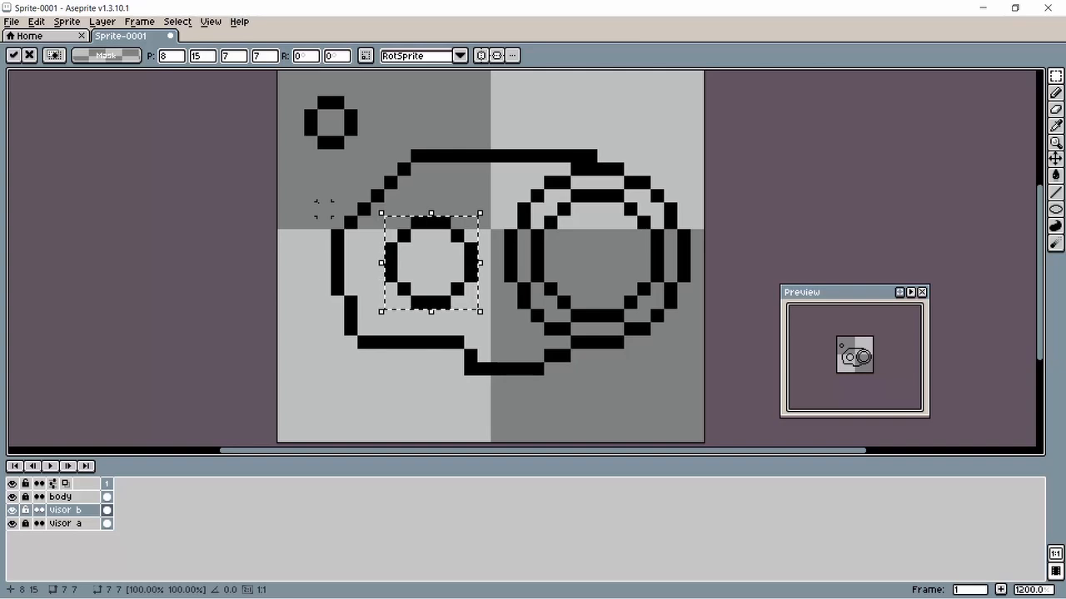
pyautogui.click(324, 209)
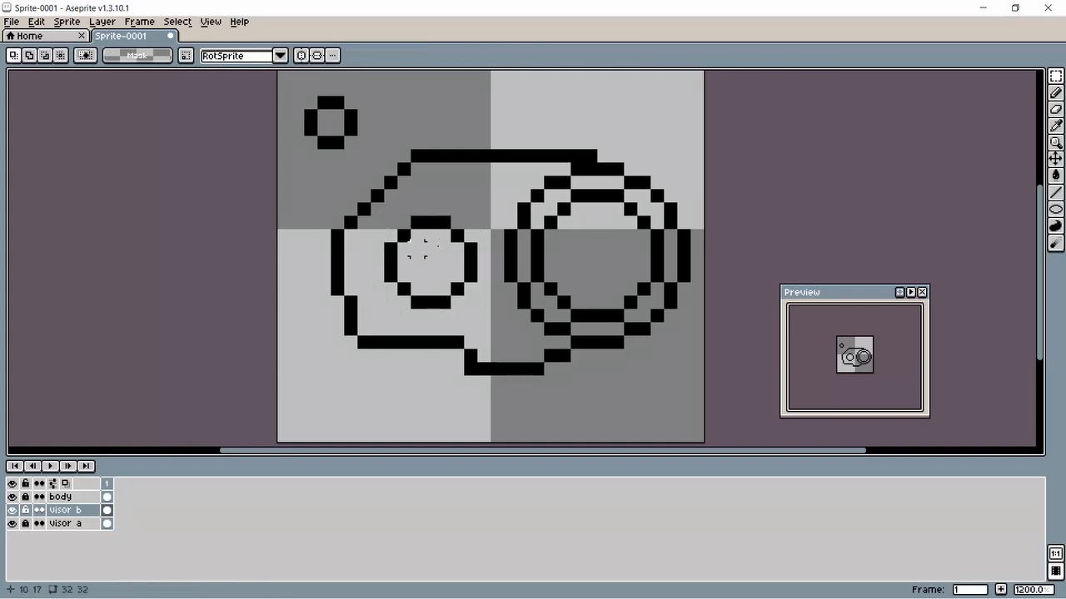
pyautogui.click(1055, 92)
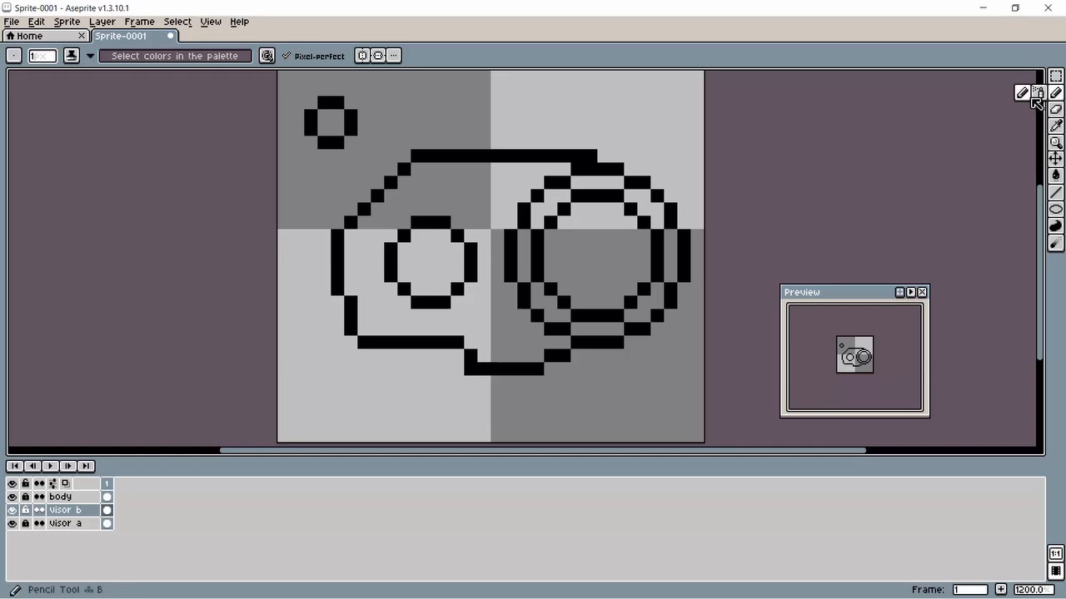
pyautogui.press('e')
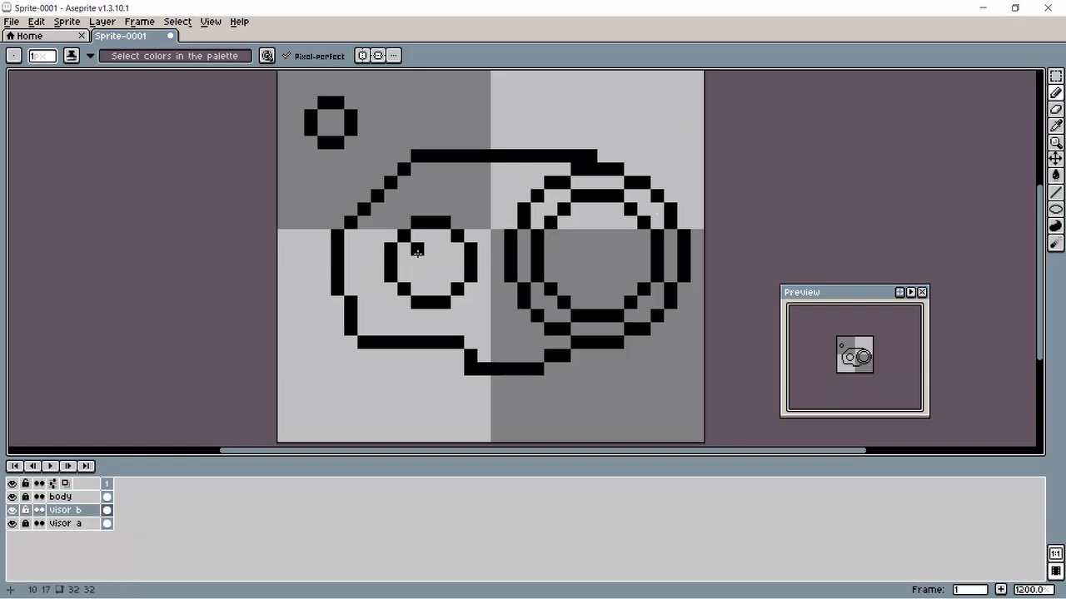
pyautogui.moveTo(415, 247)
pyautogui.mouseDown()
pyautogui.moveTo(441, 251)
pyautogui.moveTo(443, 279)
pyautogui.moveTo(413, 273)
pyautogui.moveTo(416, 257)
pyautogui.mouseUp()
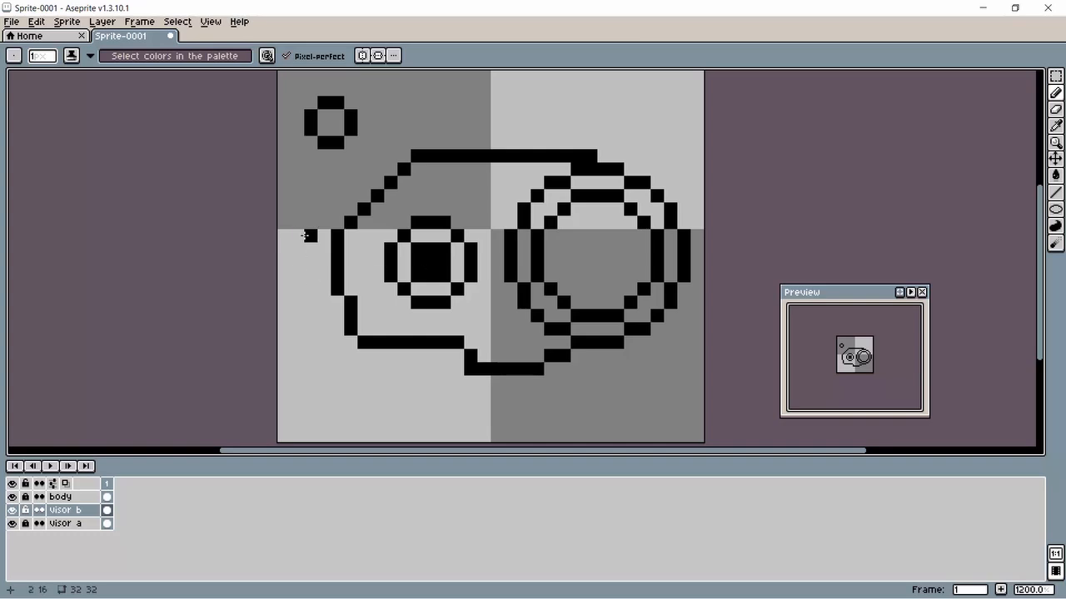
# Step: Enlarge the sprite in the preview window and centre it so the whole drawing can be examined
pyautogui.scroll(3, 864, 368)
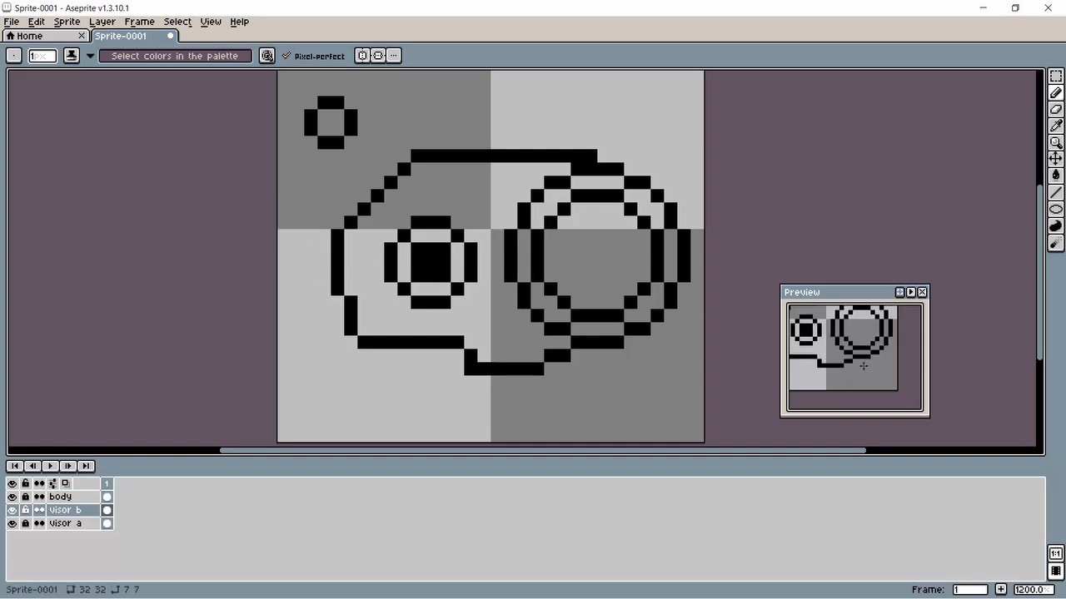
pyautogui.scroll(-2, 864, 368)
pyautogui.moveTo(834, 340); pyautogui.dragTo(843, 349)
pyautogui.scroll(2, 843, 349)
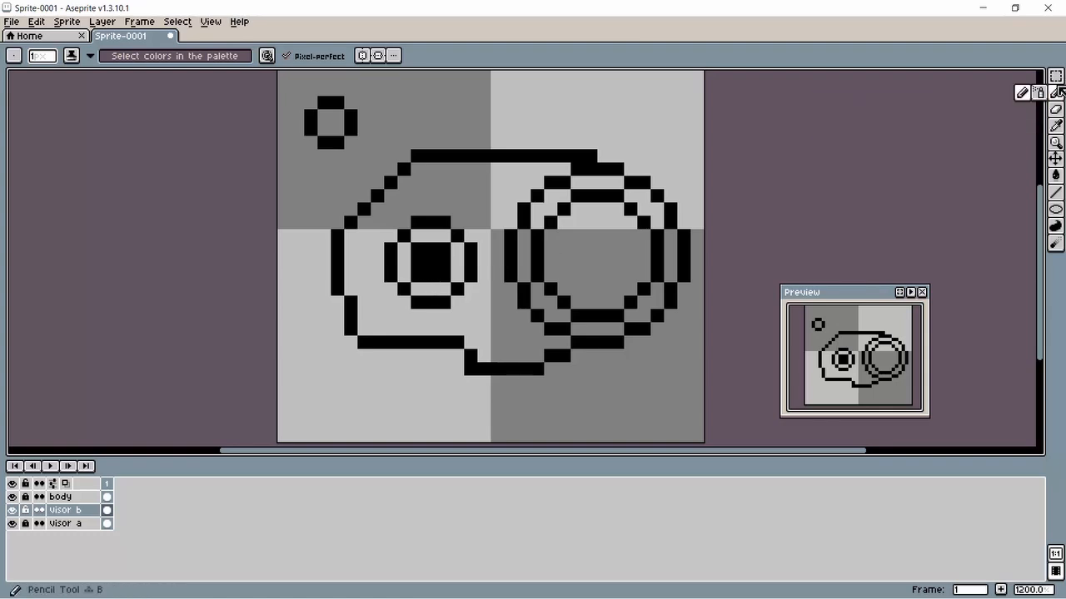
# Step: Delete the 7 × 7 px ring and the solid square inside it from the visor b layer
pyautogui.click(1055, 75)
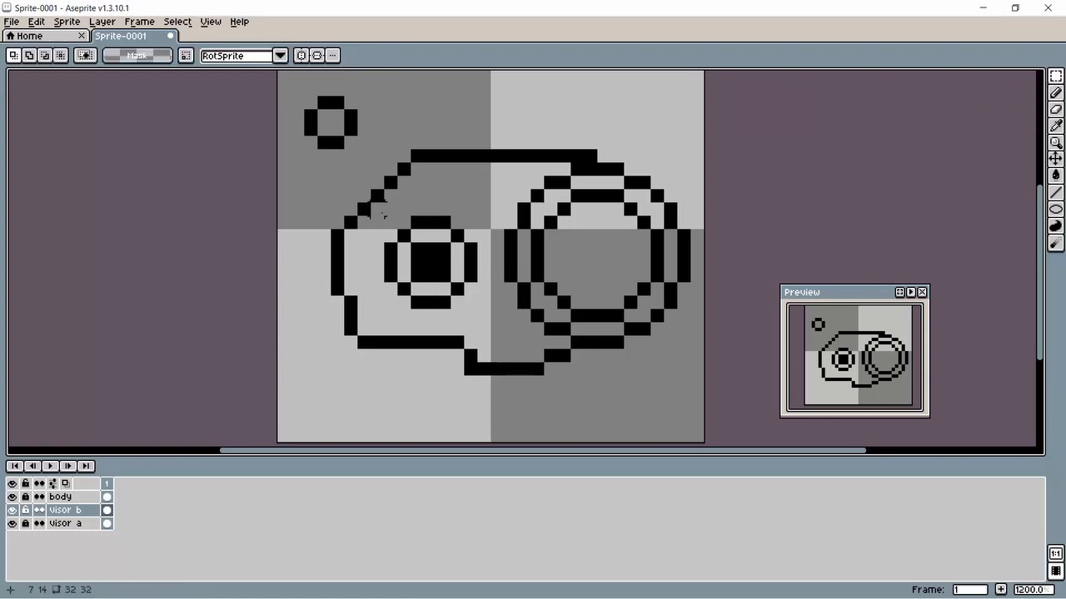
pyautogui.moveTo(388, 218); pyautogui.dragTo(479, 311)
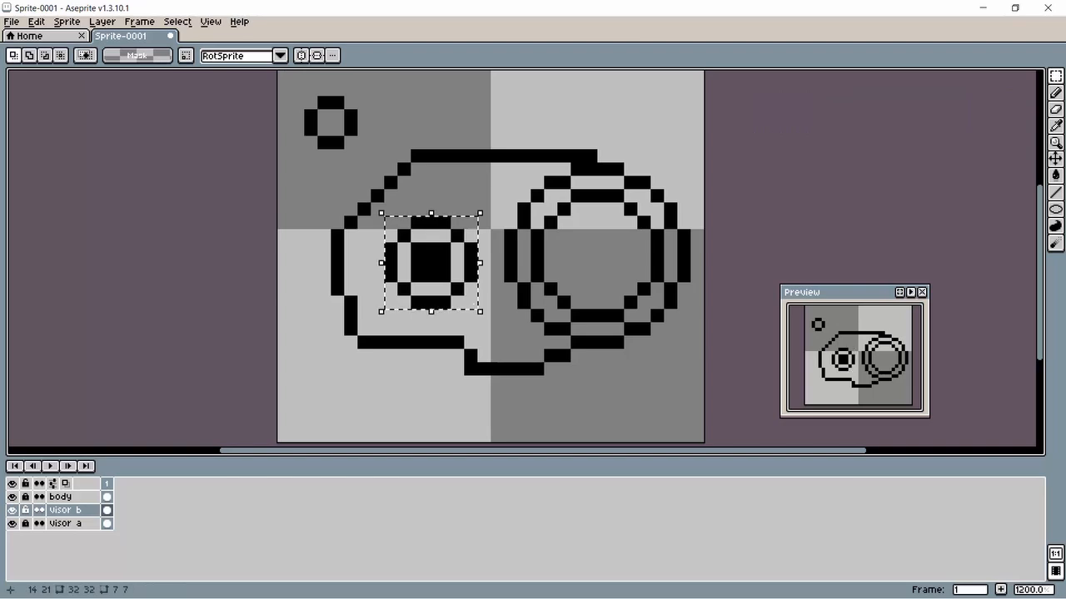
pyautogui.press('Delete')
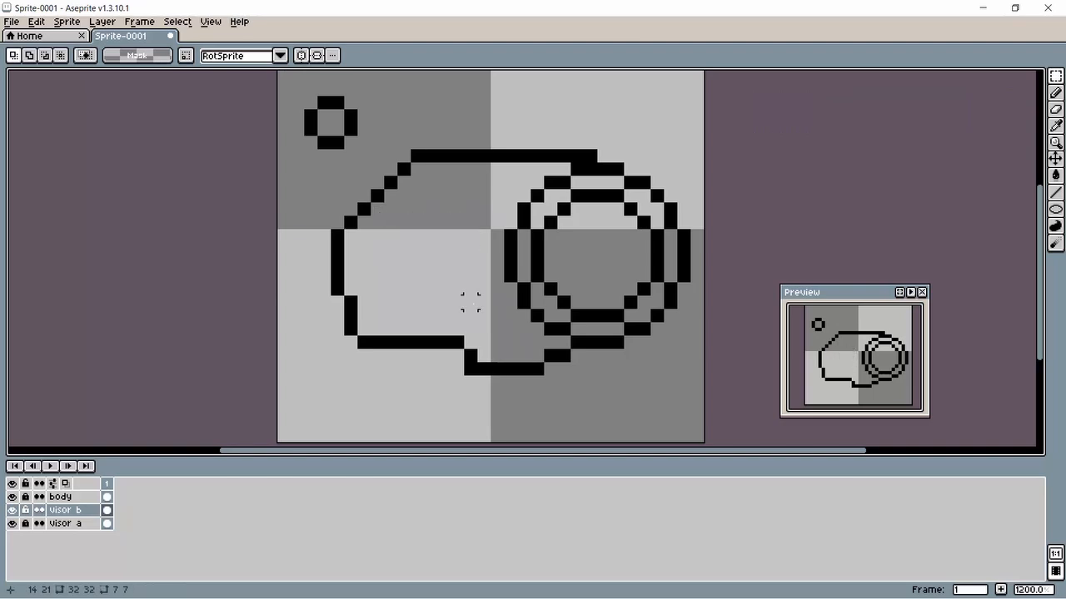
# Step: Move the 4 × 4 px circle into the body's left half at position 9, 17, and deselect it
pyautogui.moveTo(302, 94); pyautogui.dragTo(450, 277)
pyautogui.press('Up')
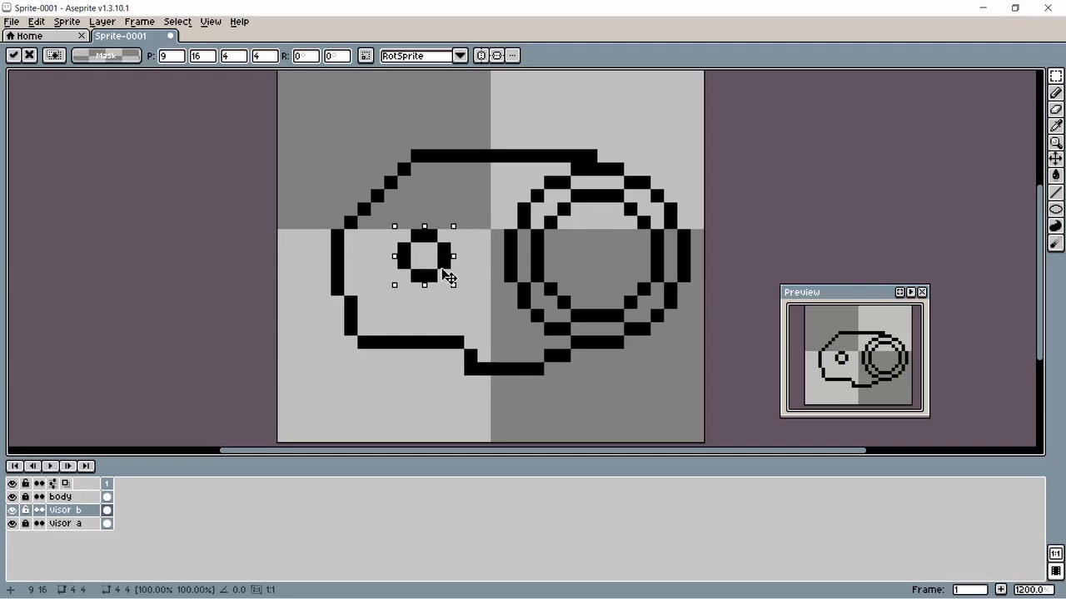
pyautogui.press('Down')
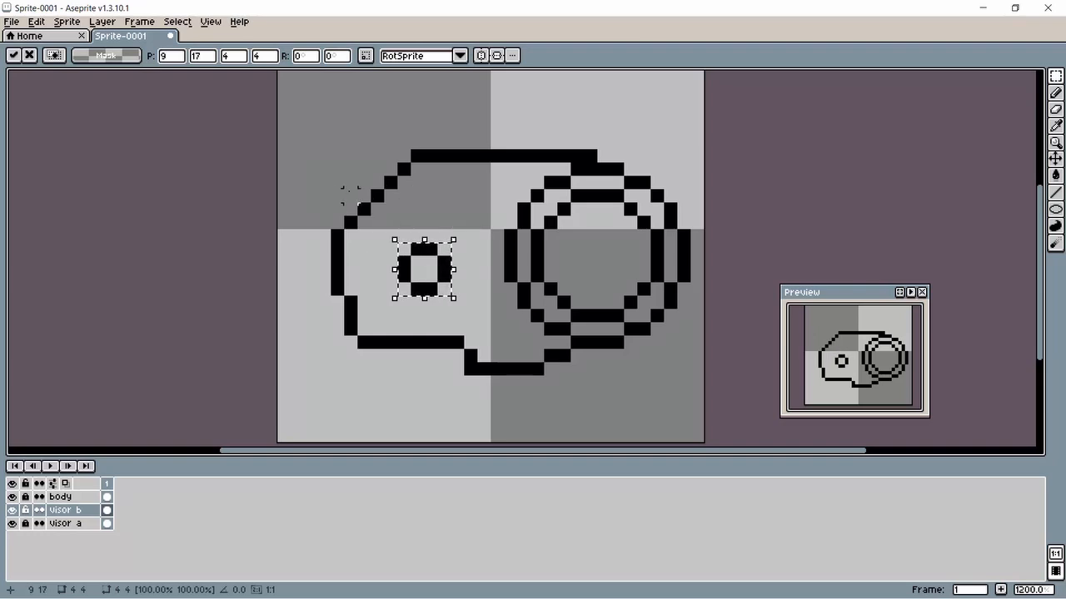
pyautogui.hotkey('ctrl', 'd')
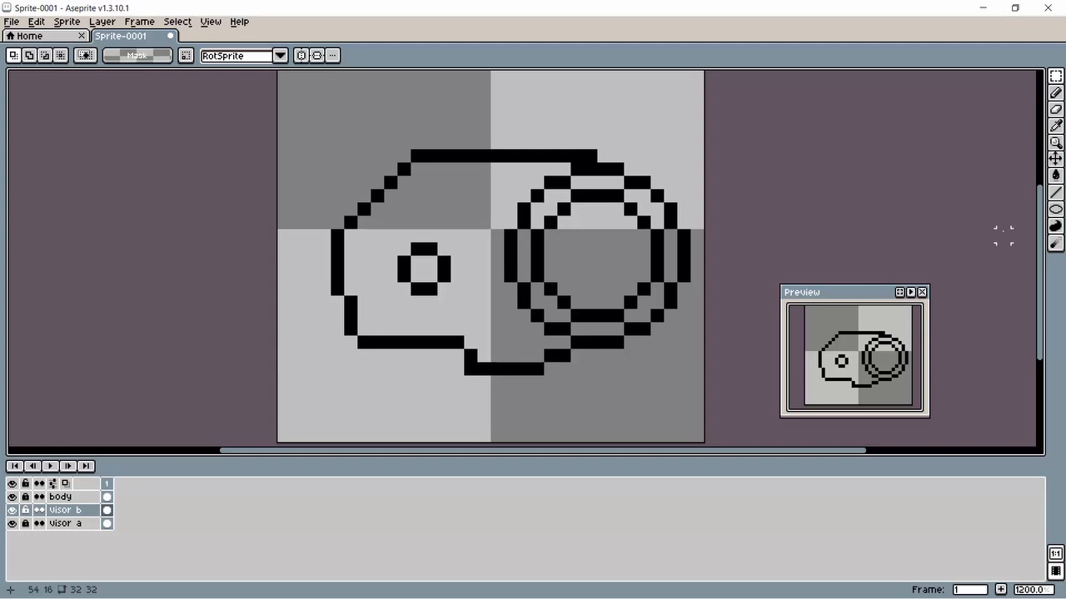
# Step: Draw an 8 × 8 px circle, move it to position 7, 15 so it surrounds the 4 × 4 px circle, and deselect it
pyautogui.press('b')
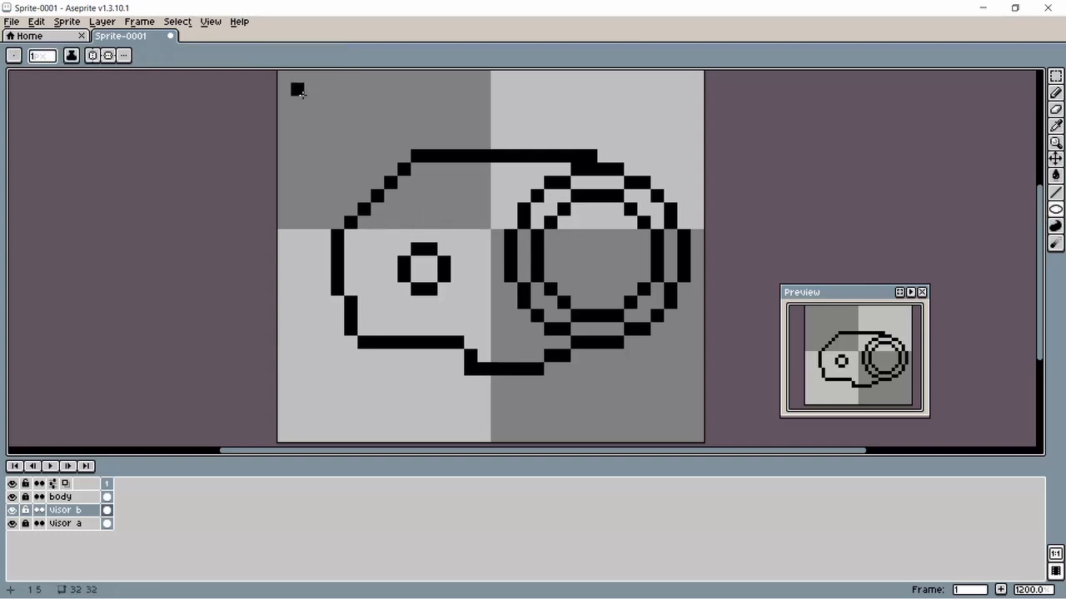
pyautogui.hotkey('shift', 'u')
pyautogui.moveTo(297, 89); pyautogui.dragTo(387, 177)
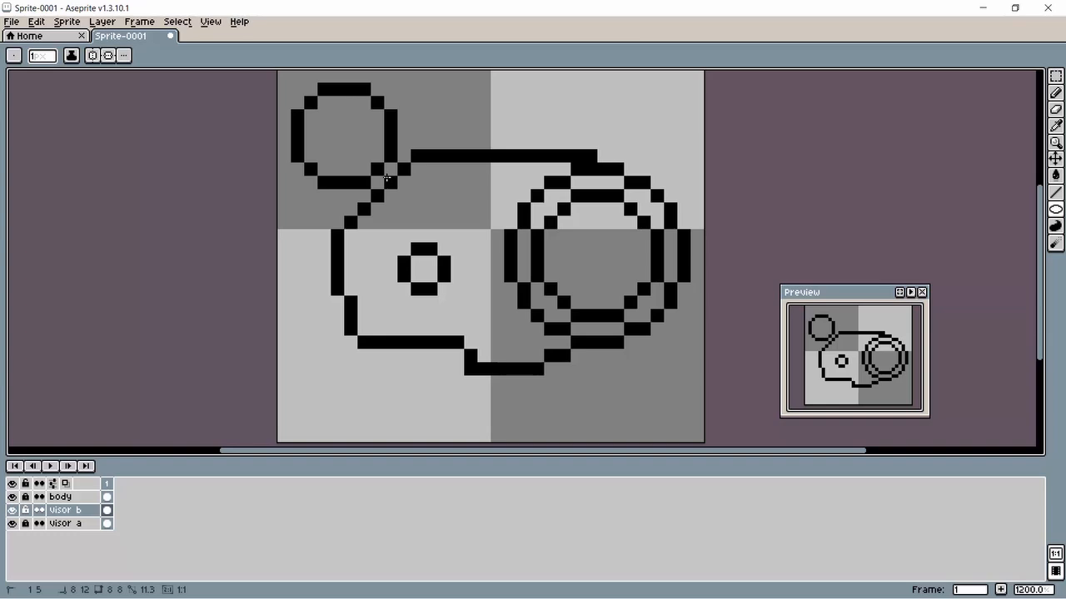
pyautogui.press('m')
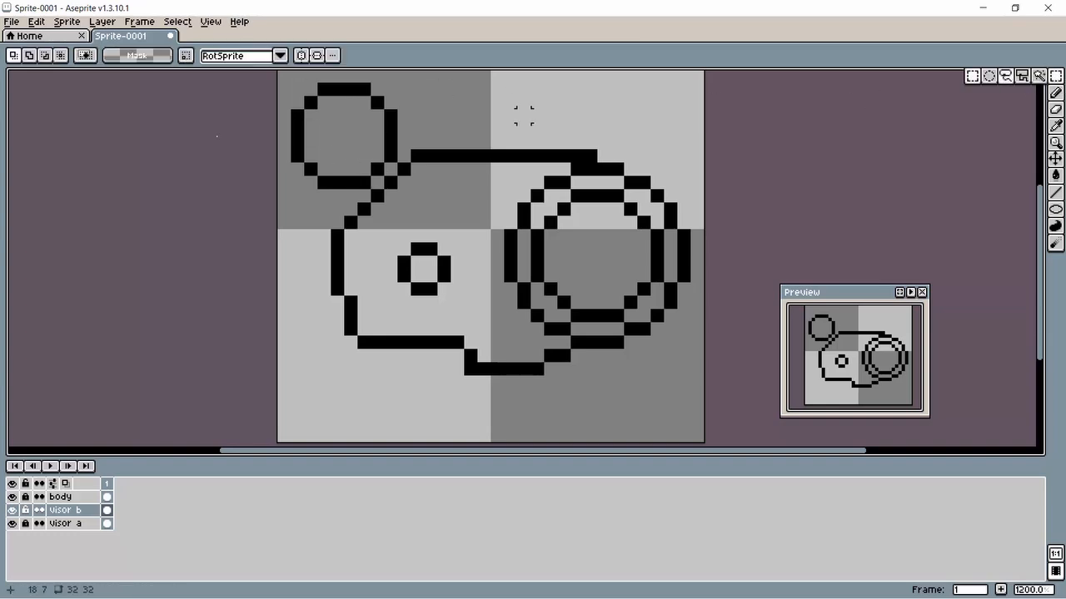
pyautogui.moveTo(297, 89)
pyautogui.mouseDown()
pyautogui.moveTo(391, 185)
pyautogui.moveTo(360, 192)
pyautogui.moveTo(422, 249)
pyautogui.moveTo(437, 325)
pyautogui.mouseUp()
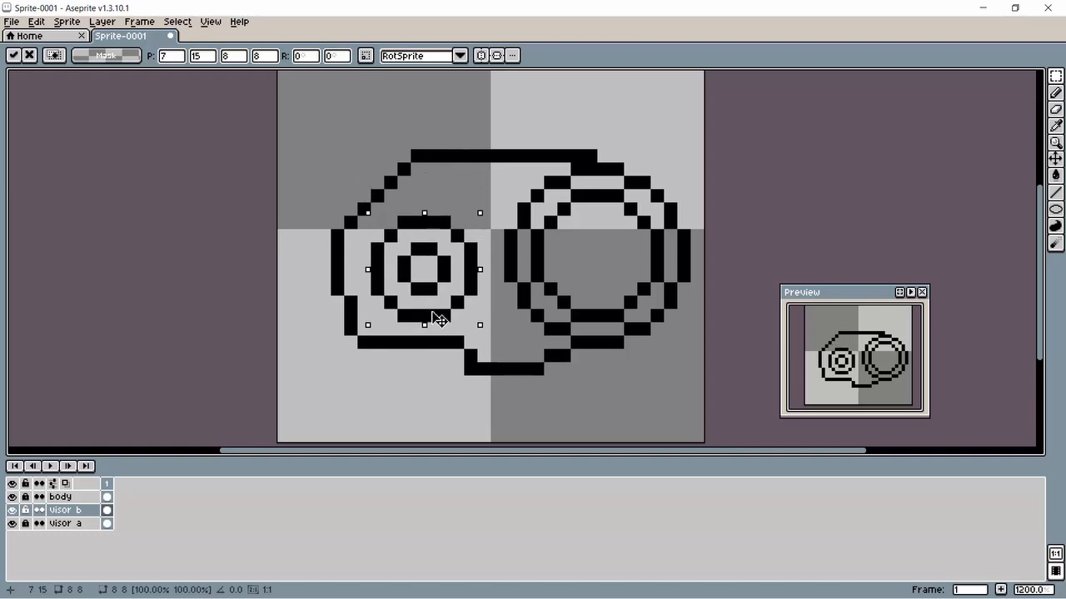
pyautogui.click(283, 156)
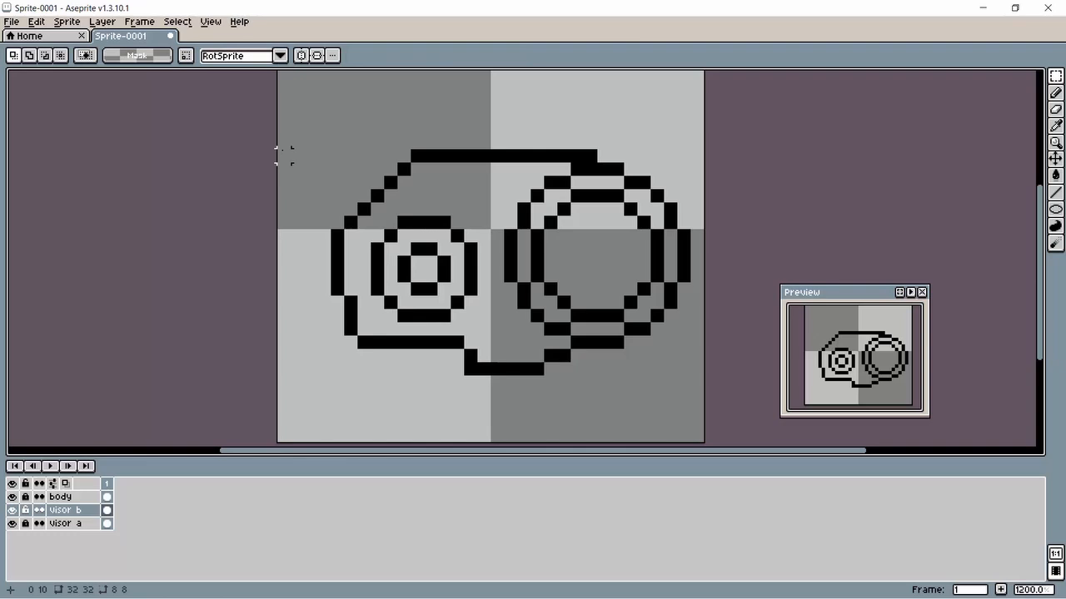
# Step: Move both concentric visor b circles together one pixel up, and lock the visor b layer
pyautogui.moveTo(372, 218); pyautogui.dragTo(466, 313)
pyautogui.moveTo(441, 272); pyautogui.dragTo(444, 262)
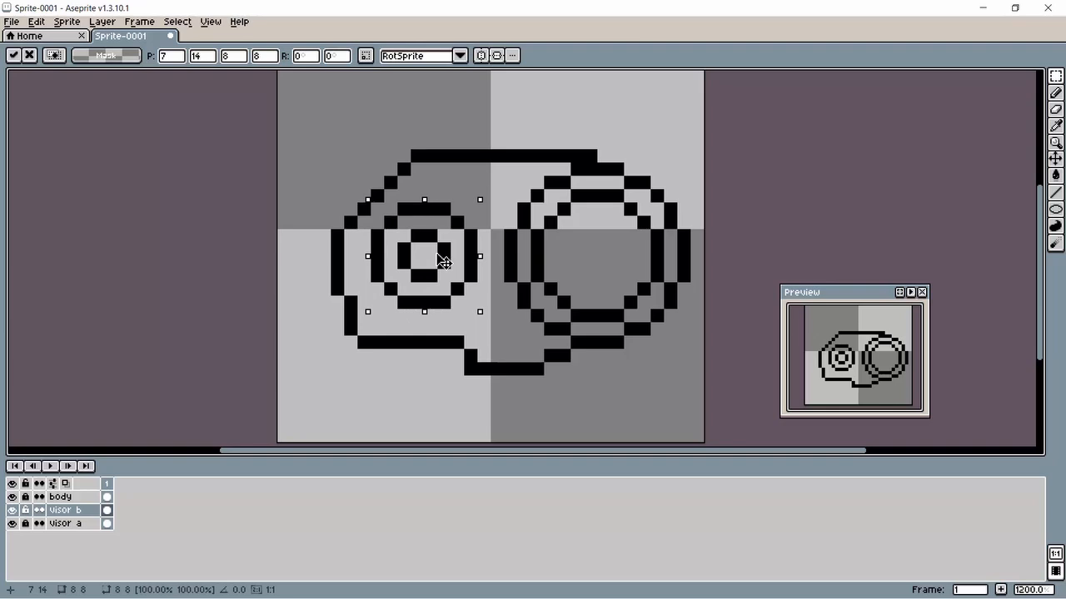
pyautogui.click(324, 168)
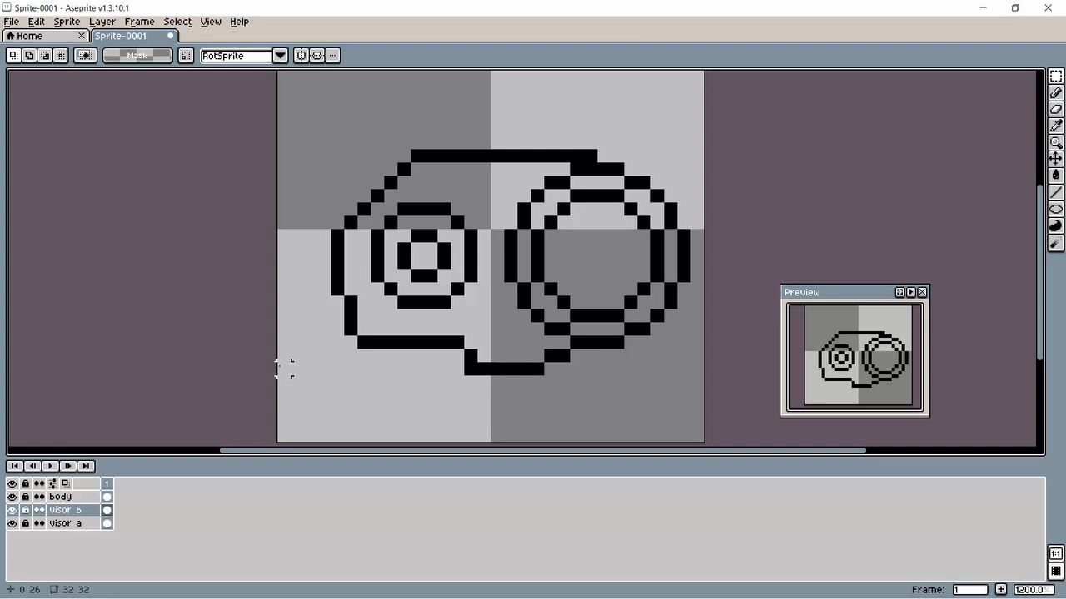
# Step: Save the sprite in the FloraSub folder under the file name player_v_3
pyautogui.hotkey('ctrl', 's')
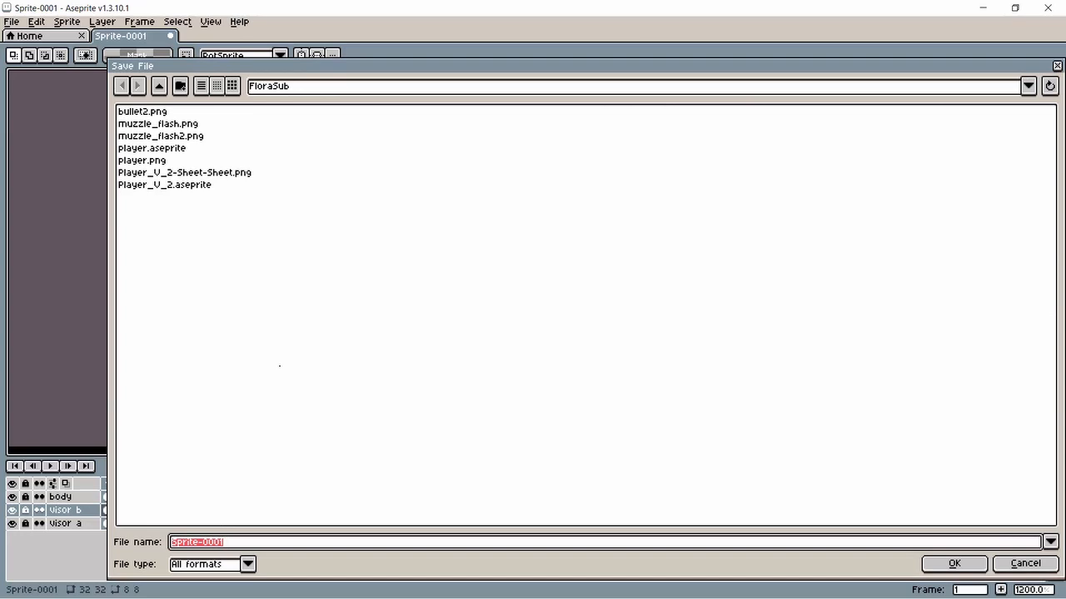
pyautogui.write('Pl')
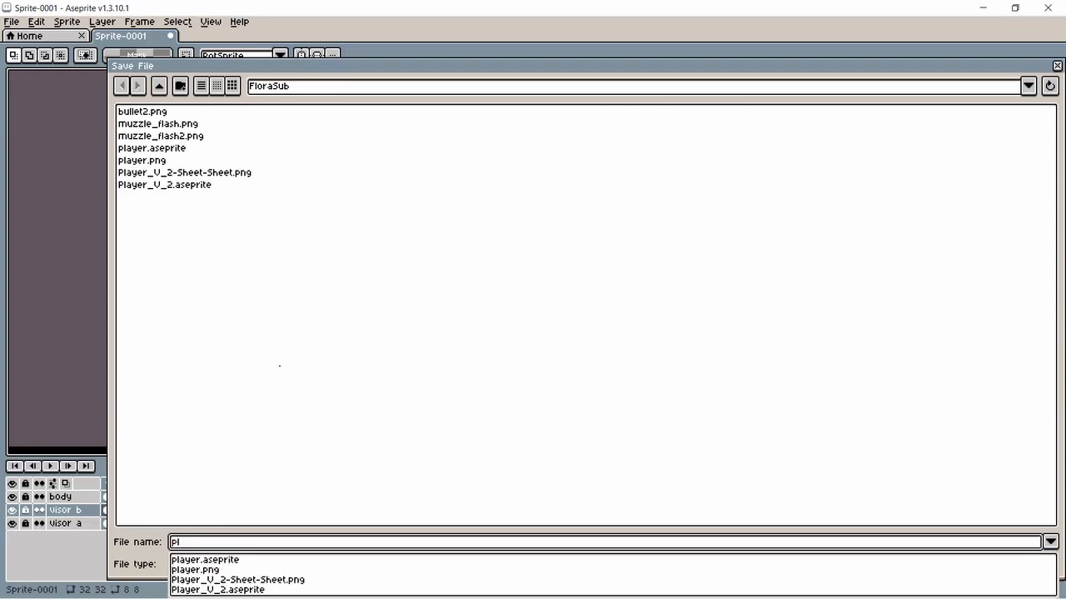
pyautogui.write('ayer_v')
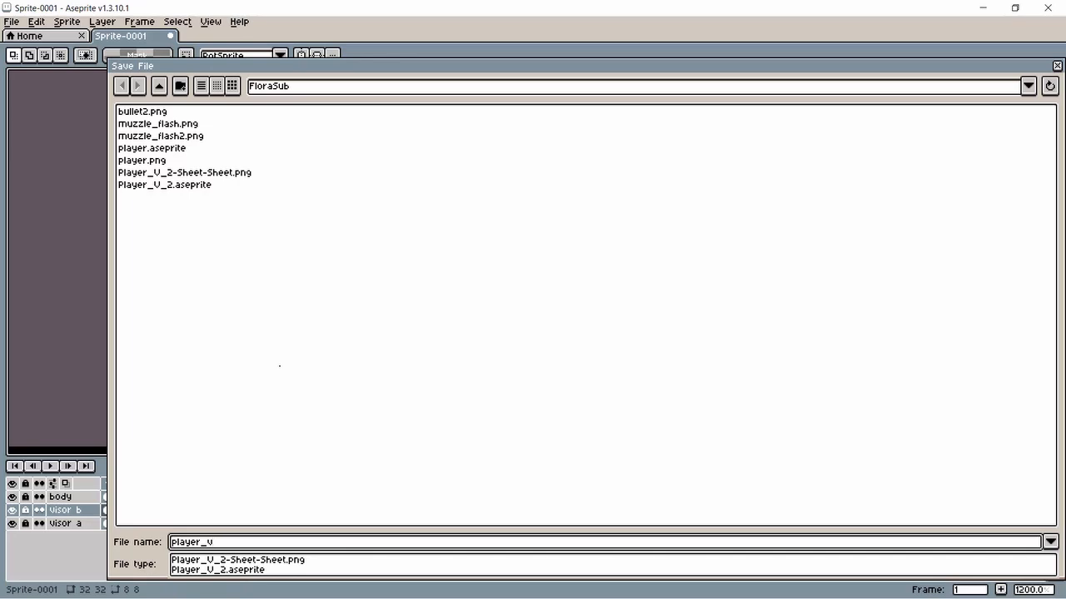
pyautogui.write('_3')
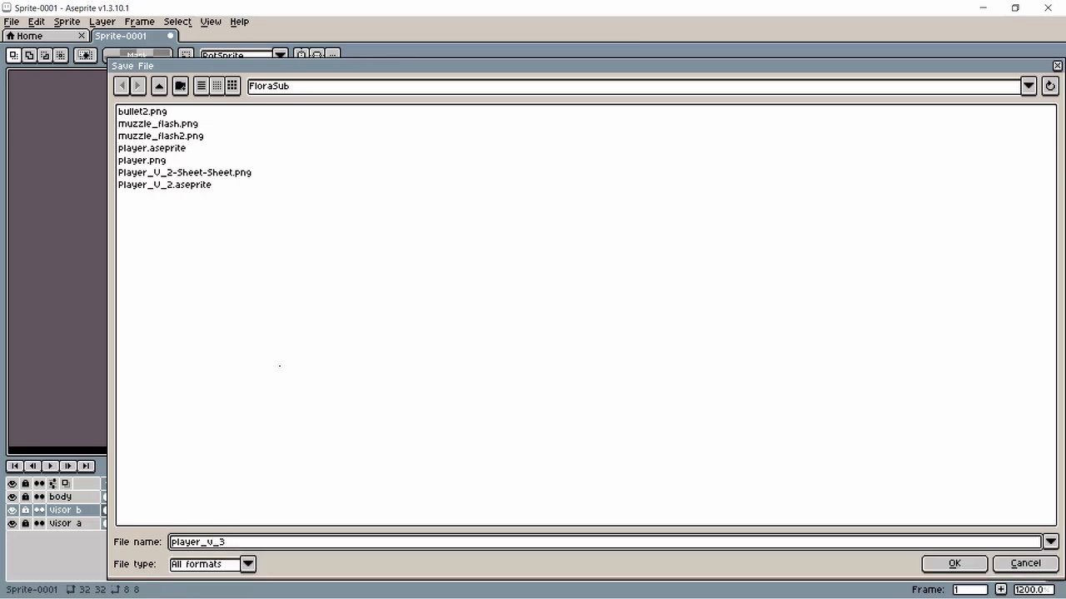
pyautogui.press('Return')
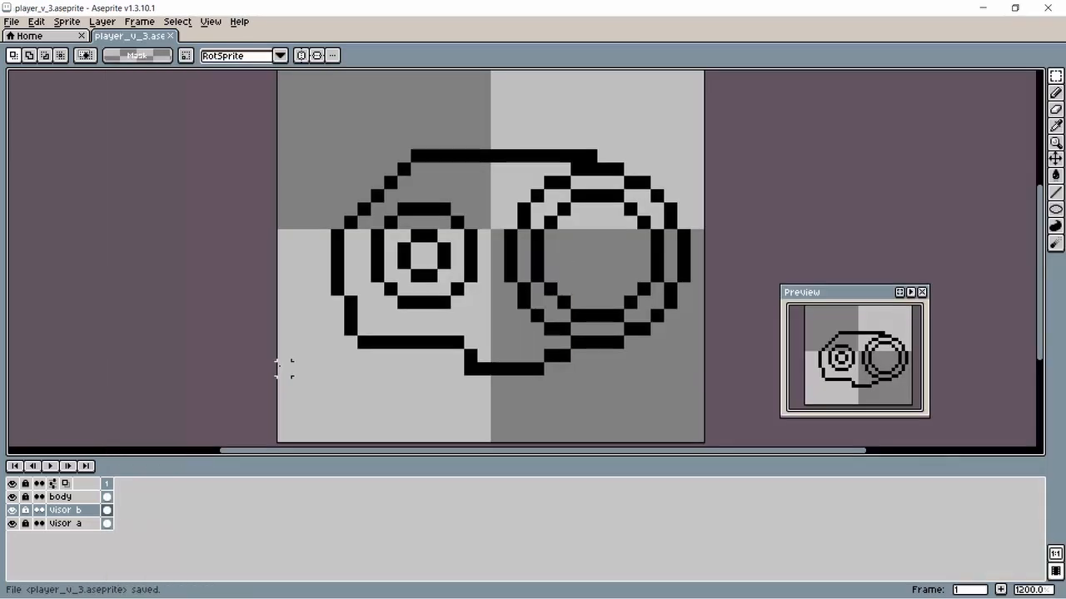
# Step: Add a new layer above the body layer and name it fins
pyautogui.scroll(-3, 345, 106)
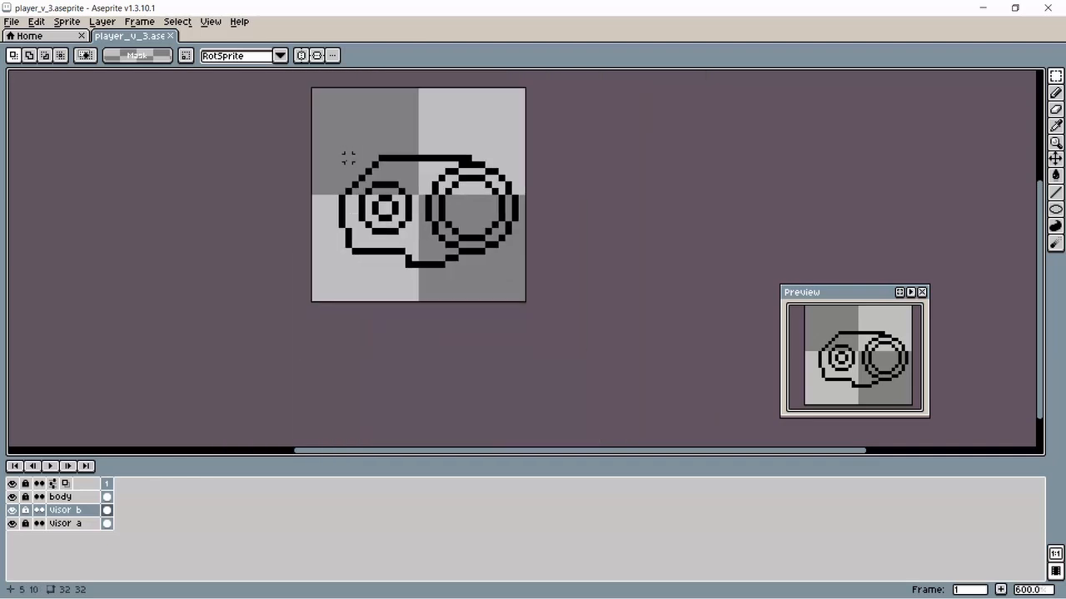
pyautogui.scroll(2, 348, 158)
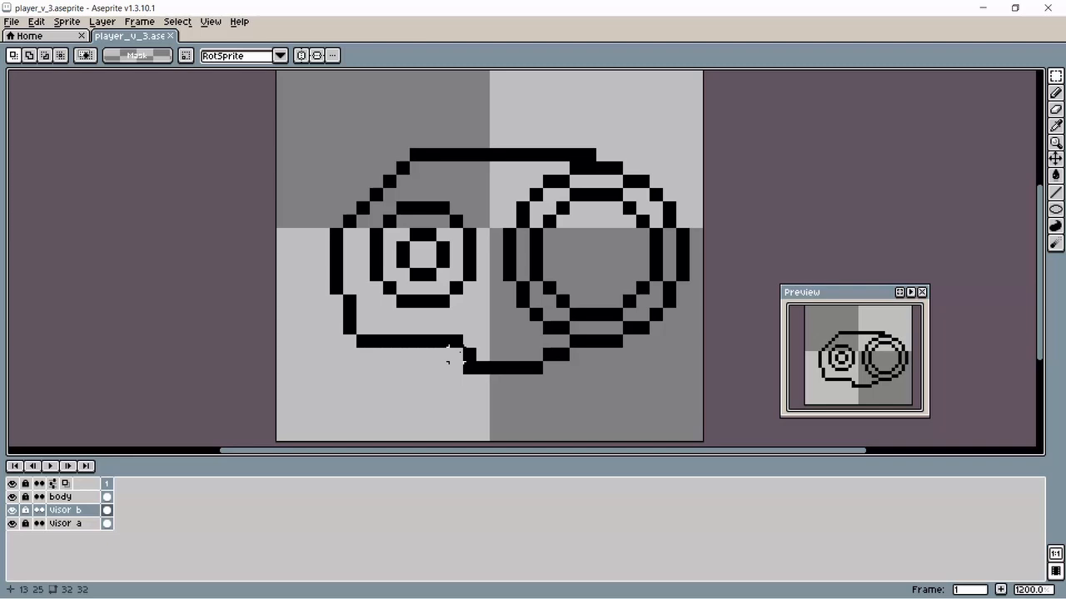
pyautogui.click(62, 497)
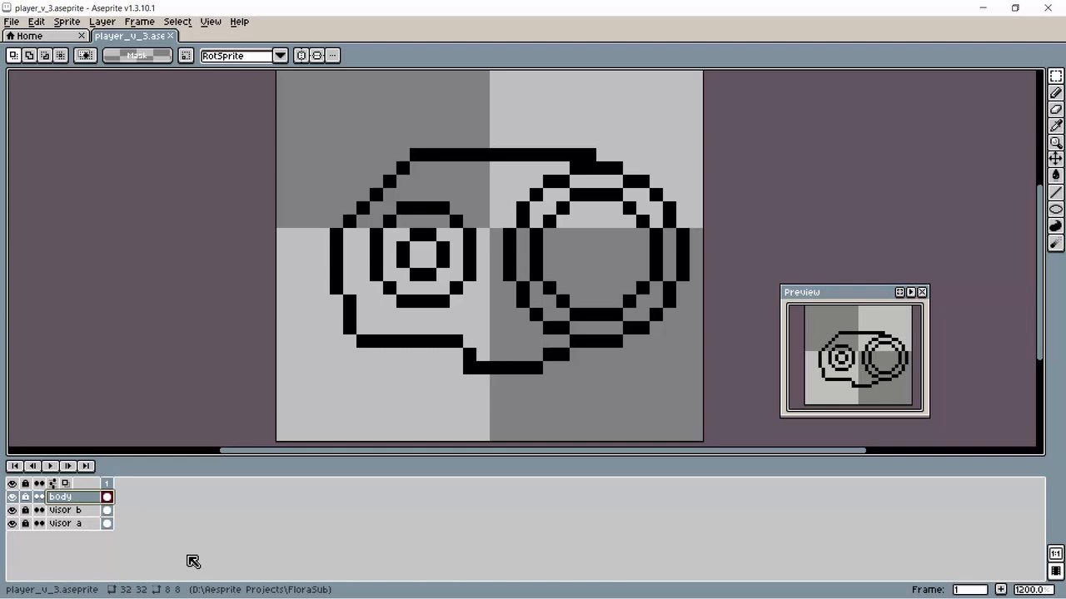
pyautogui.hotkey('shift', 'n')
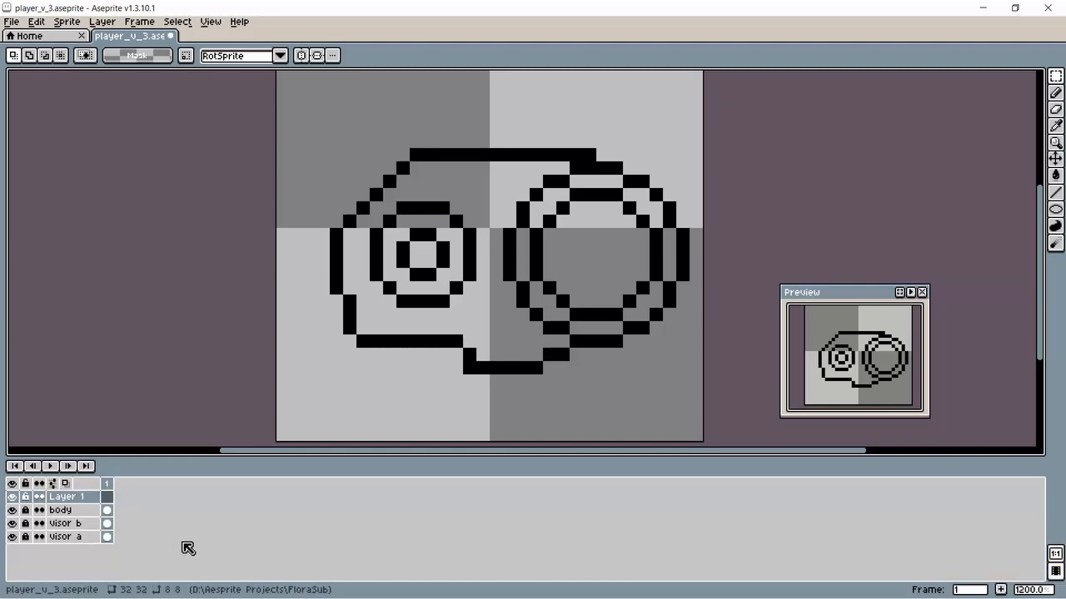
pyautogui.doubleClick(86, 498)
pyautogui.write('wing')
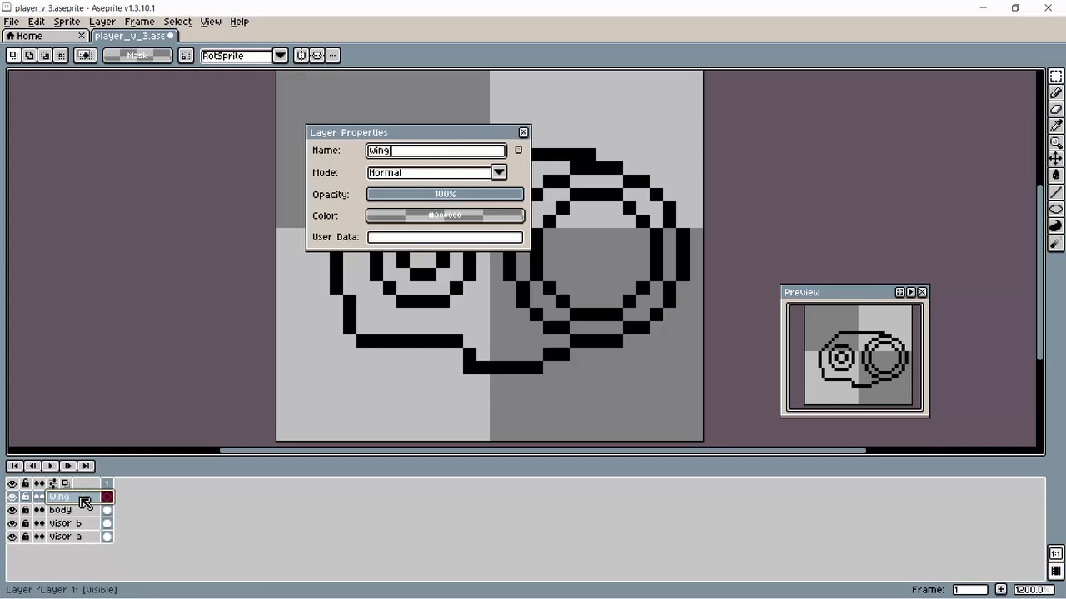
pyautogui.press('BackSpace')
pyautogui.press('BackSpace')
pyautogui.press('BackSpace')
pyautogui.press('BackSpace')
pyautogui.write('fins')
pyautogui.press('Return')
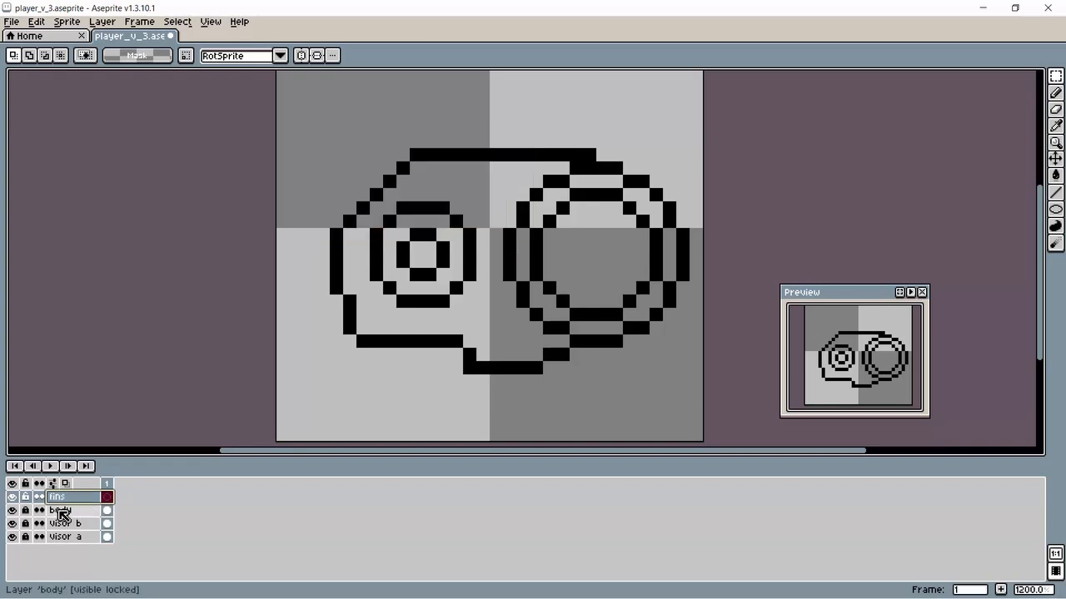
pyautogui.click(60, 511)
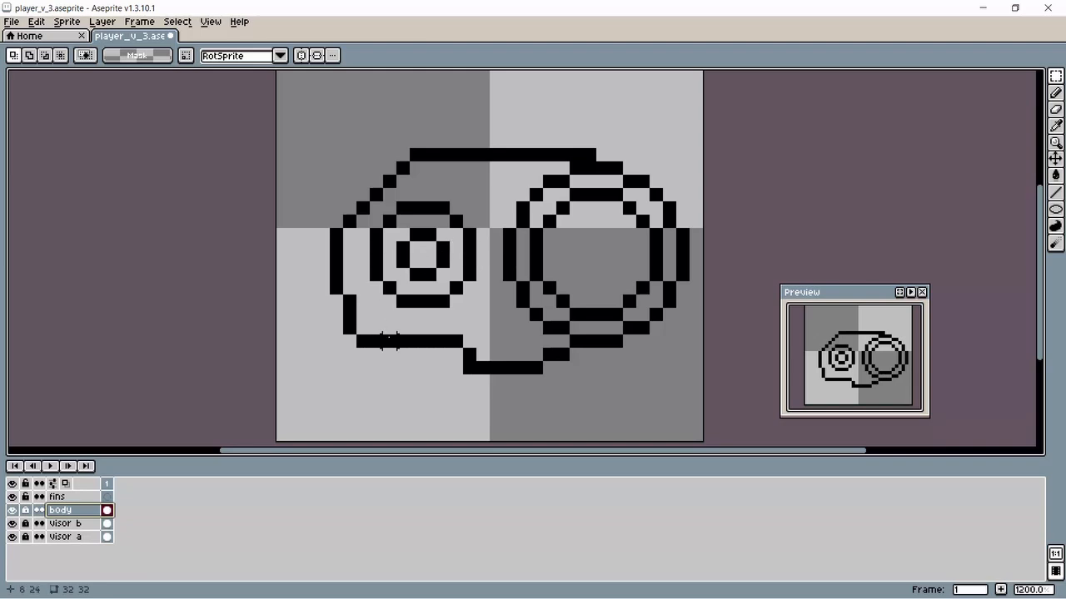
pyautogui.moveTo(368, 337); pyautogui.dragTo(463, 173)
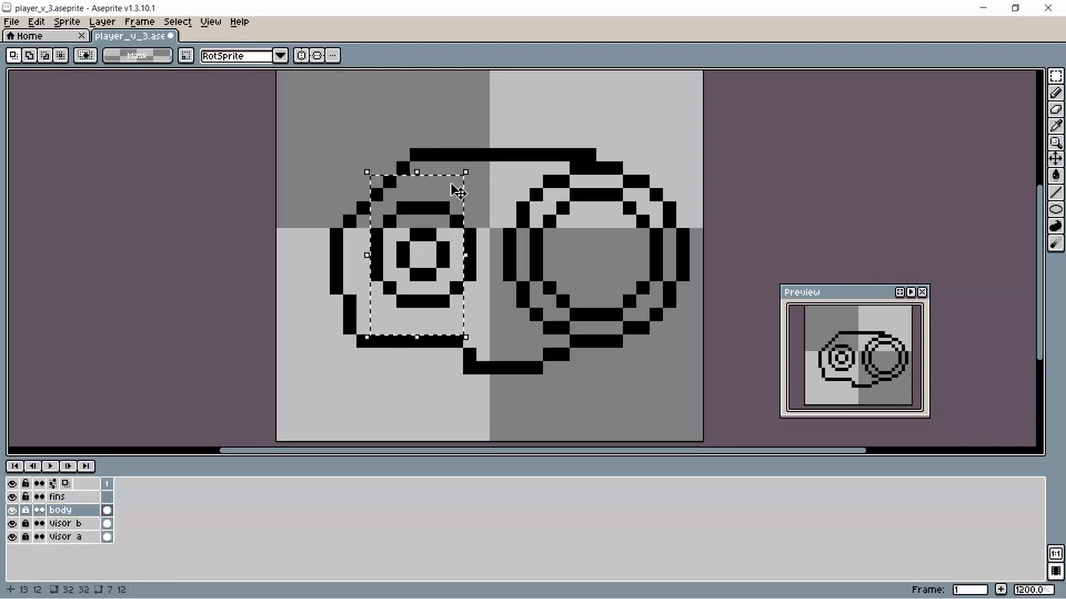
pyautogui.hotkey('ctrl', 'z')
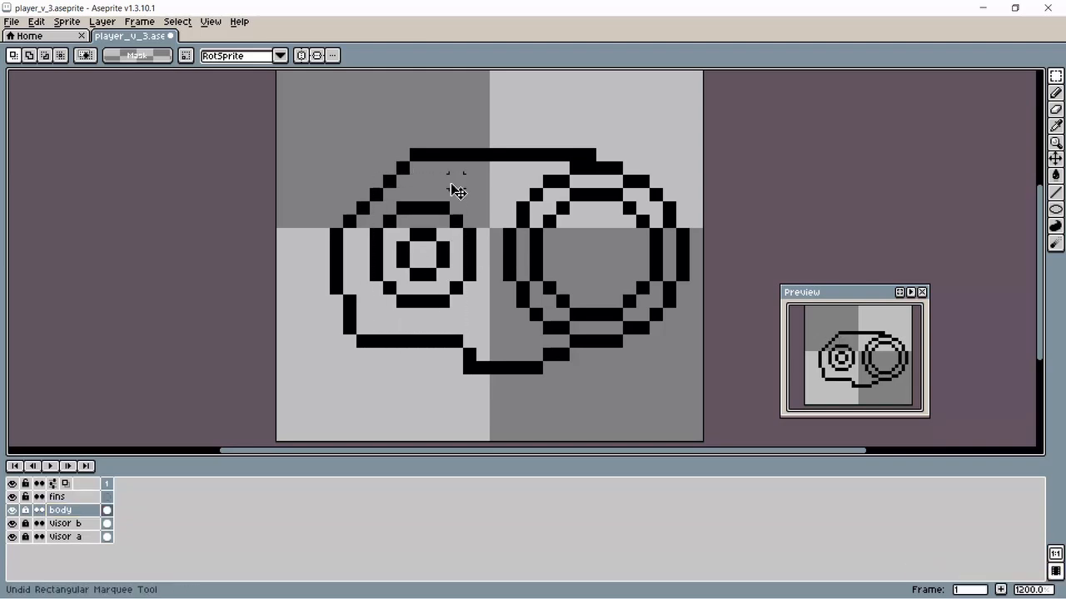
# Step: Draw a rounded fin outline about 6 px wide on the fins layer with the Pencil, hanging below the body's left half
pyautogui.press('b')
pyautogui.click(433, 163)
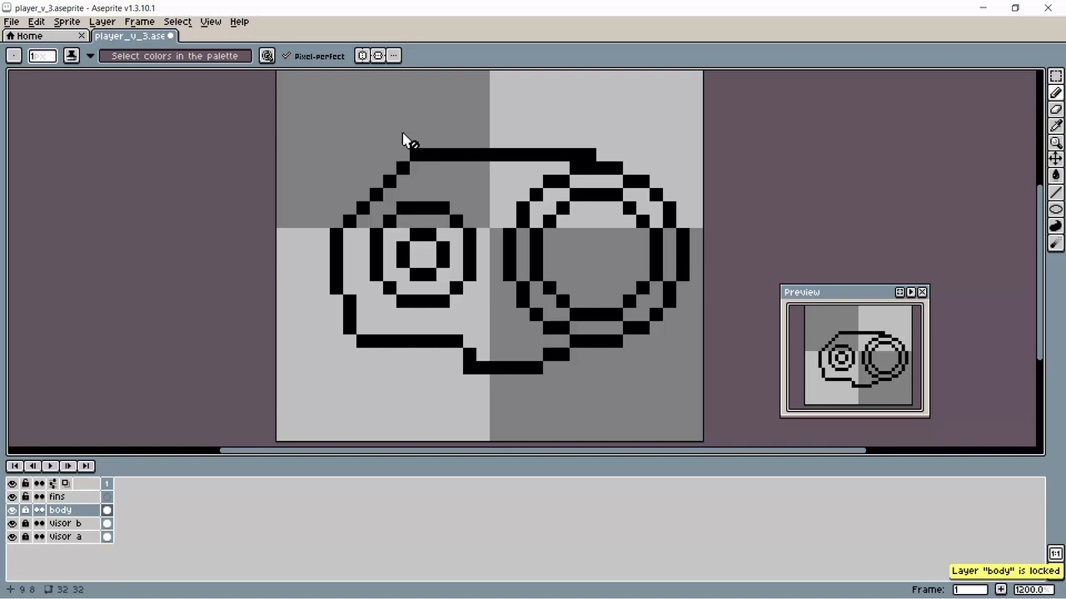
pyautogui.doubleClick(56, 497)
pyautogui.press('Return')
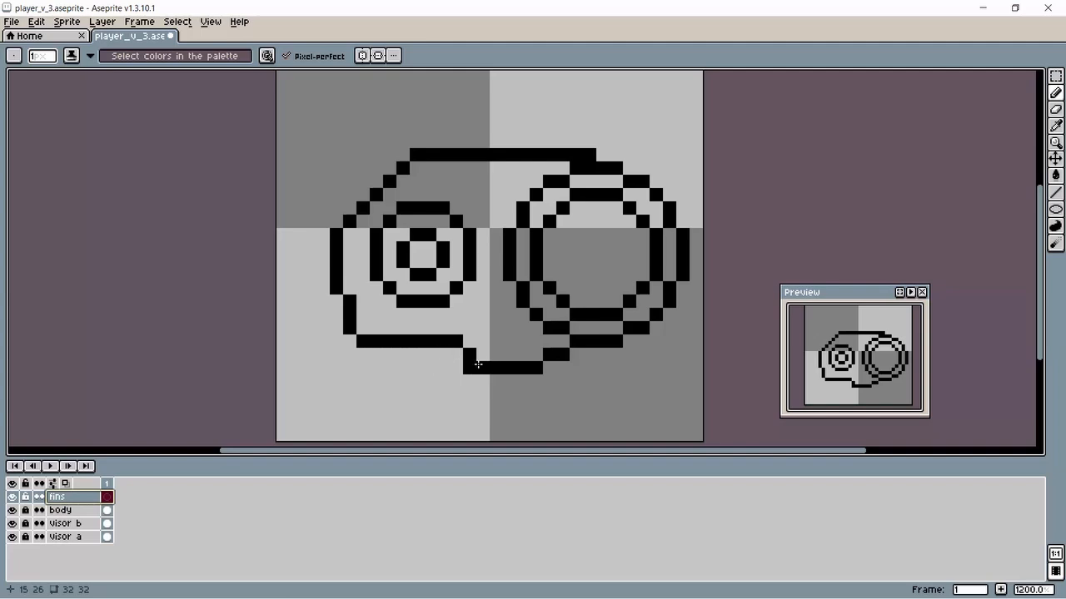
pyautogui.click(460, 365)
pyautogui.click(442, 381)
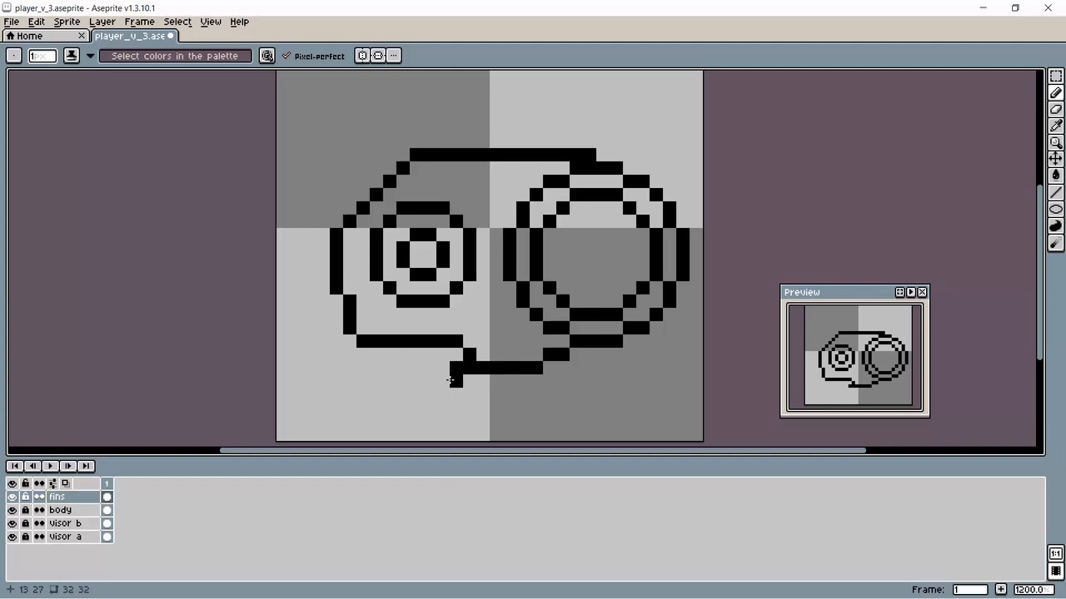
pyautogui.click(430, 394)
pyautogui.moveTo(417, 394)
pyautogui.mouseDown()
pyautogui.moveTo(390, 392)
pyautogui.moveTo(403, 357)
pyautogui.mouseUp()
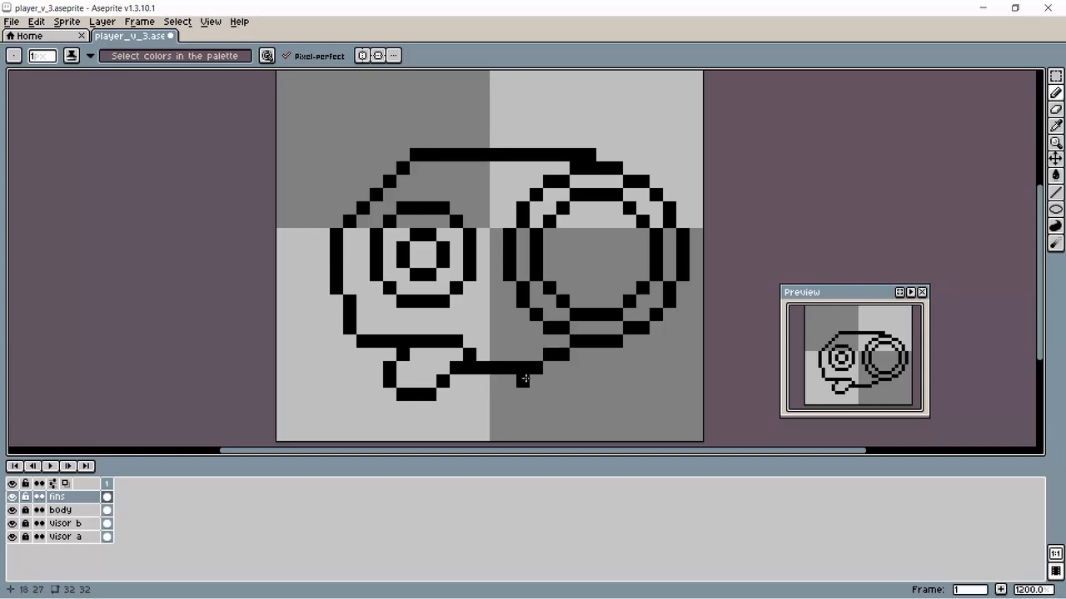
# Step: Draw a smaller fin outline about 4 px wide under the body's lowest edge, undoing the stray pixel
pyautogui.moveTo(522, 378)
pyautogui.mouseDown()
pyautogui.moveTo(510, 394)
pyautogui.moveTo(485, 382)
pyautogui.mouseUp()
pyautogui.click(485, 382)
pyautogui.click(510, 381)
pyautogui.hotkey('ctrl', 'z')
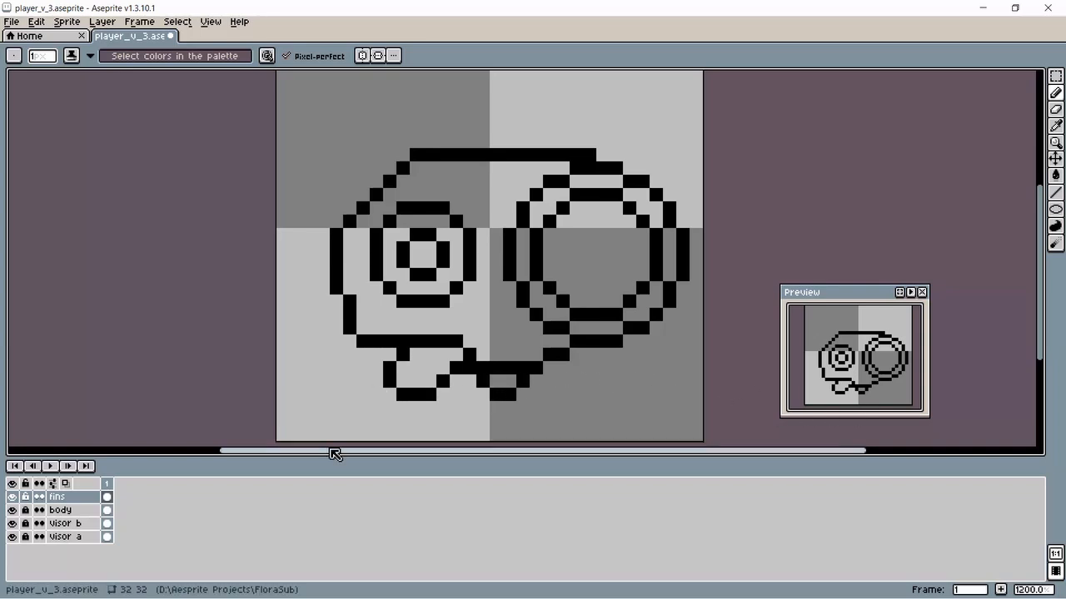
# Step: Toggle the fins layer's visibility repeatedly to compare the character with and without the fins, leaving the layer shown
pyautogui.click(14, 498)
pyautogui.click(13, 498)
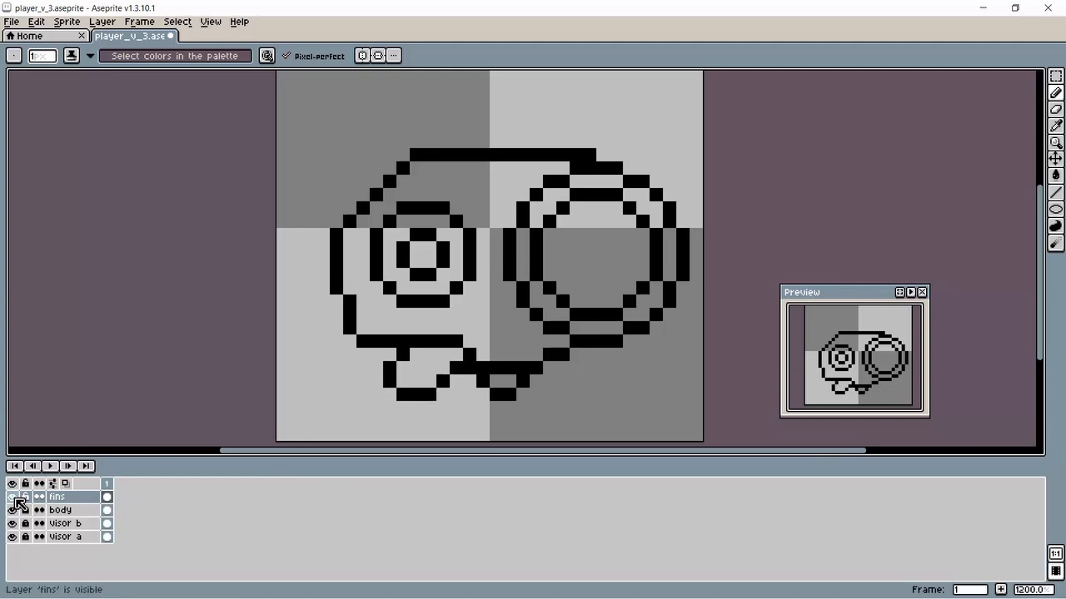
pyautogui.click(14, 498)
pyautogui.click(14, 498)
pyautogui.click(13, 498)
pyautogui.click(13, 498)
pyautogui.click(13, 497)
pyautogui.click(14, 497)
pyautogui.click(14, 497)
pyautogui.click(14, 498)
pyautogui.click(14, 498)
pyautogui.click(14, 498)
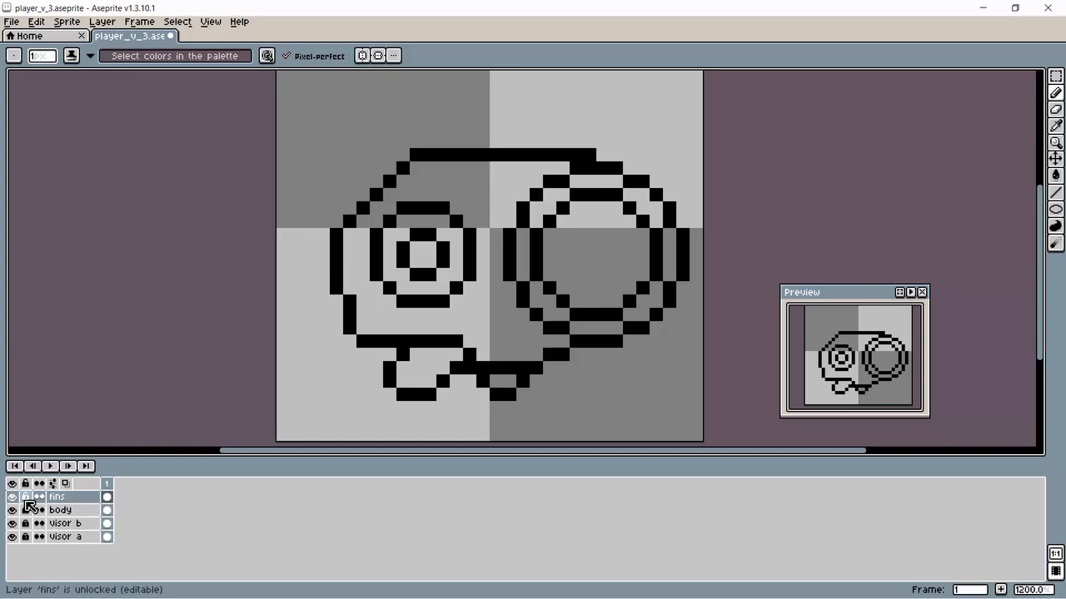
# Step: Add a new layer above the fins layer and name it propeller
pyautogui.hotkey('shift', 'n')
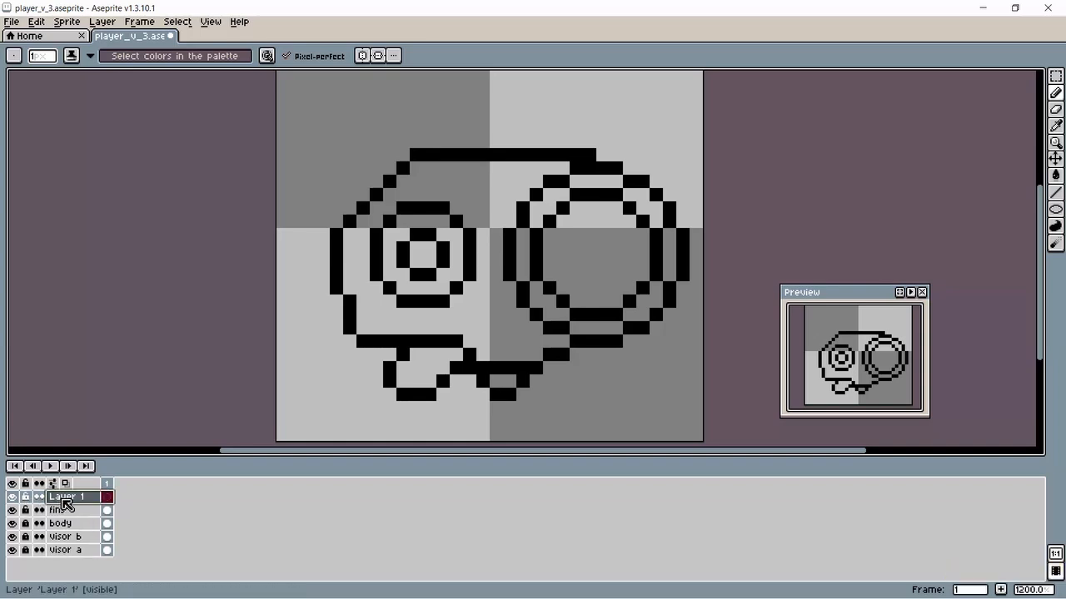
pyautogui.doubleClick(65, 498)
pyautogui.write('Pr')
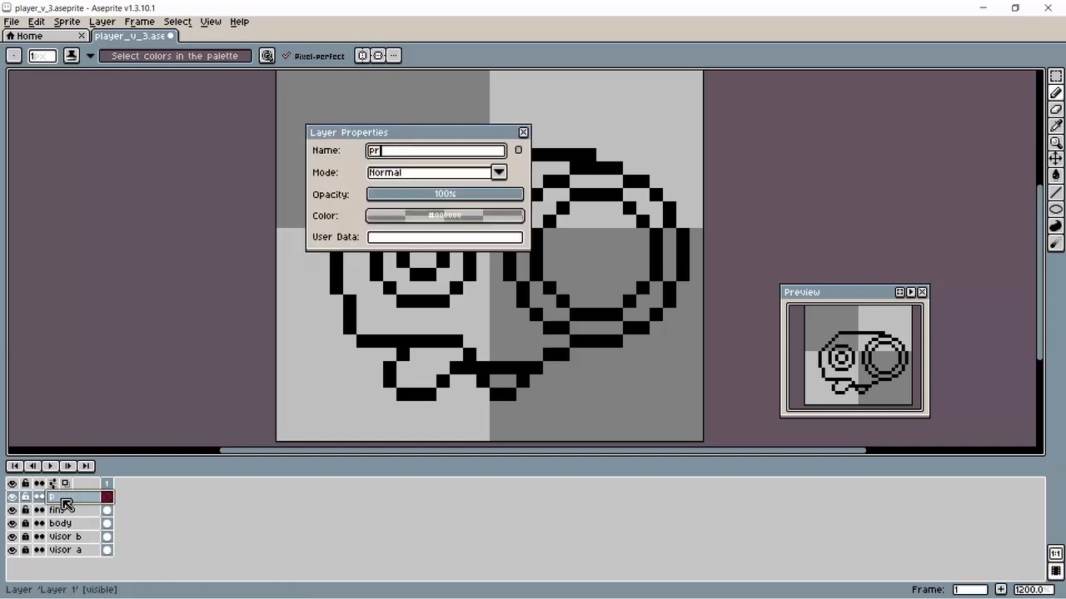
pyautogui.write('opeller')
pyautogui.press('Return')
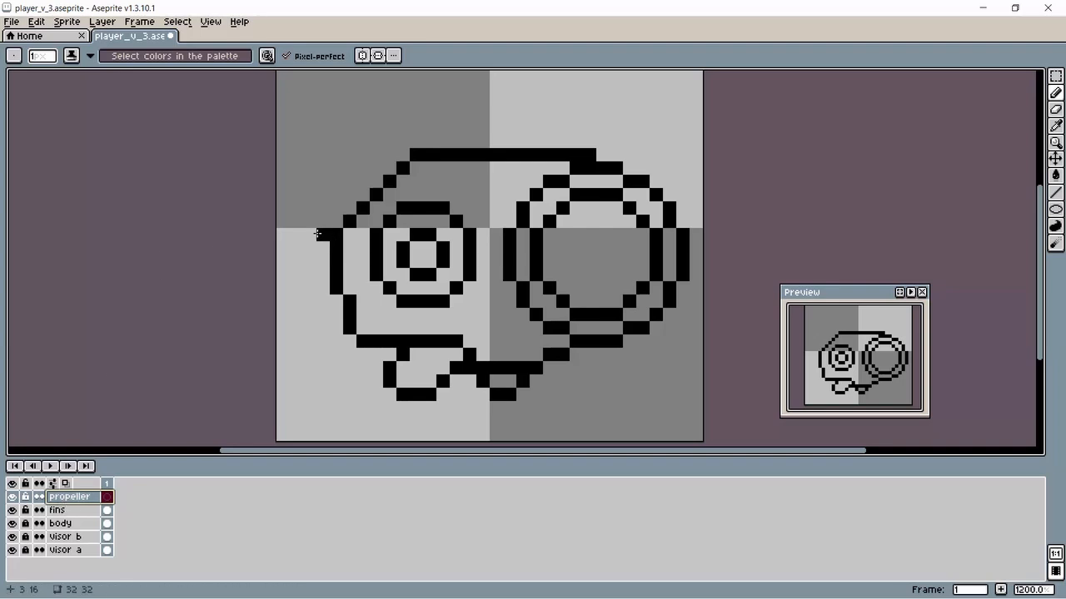
pyautogui.click(1055, 193)
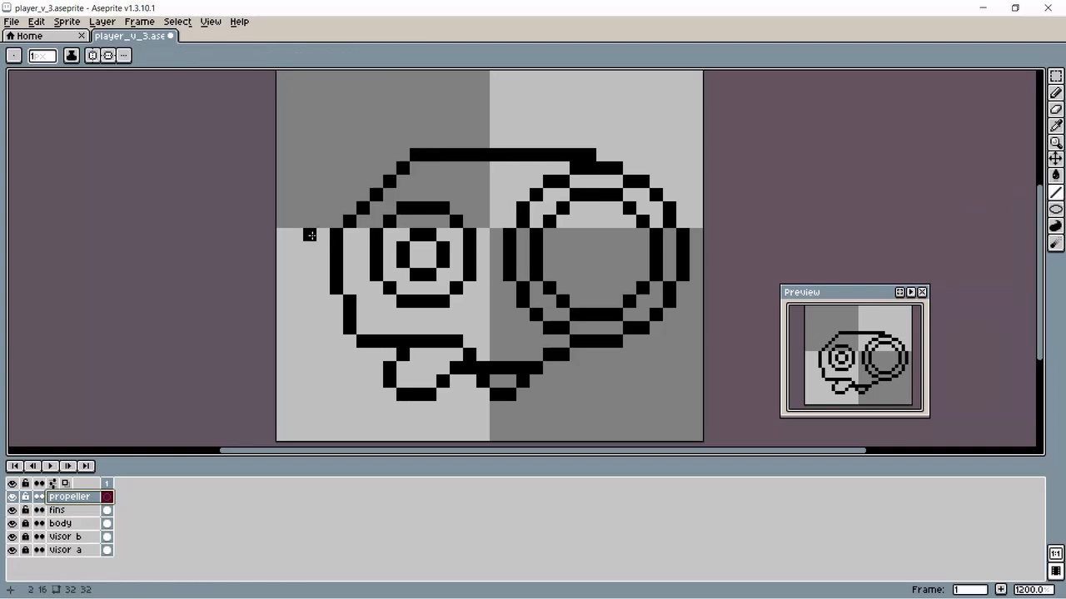
pyautogui.moveTo(342, 88)
pyautogui.mouseDown()
pyautogui.moveTo(556, 103)
pyautogui.moveTo(569, 87)
pyautogui.moveTo(565, 116)
pyautogui.moveTo(384, 116)
pyautogui.moveTo(349, 102)
pyautogui.mouseUp()
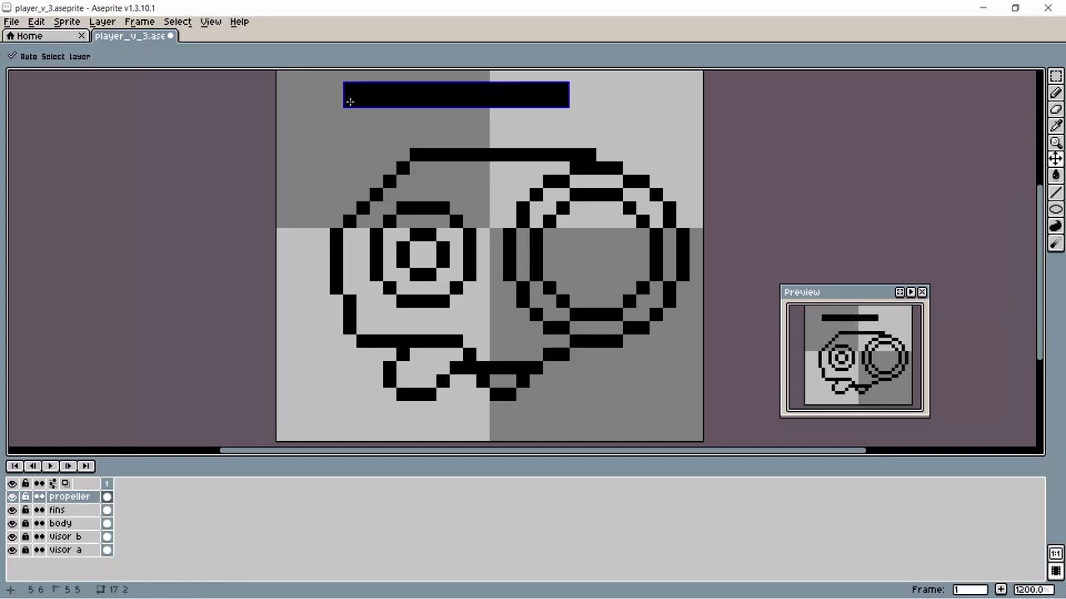
pyautogui.hotkey('ctrl', 'z')
pyautogui.hotkey('ctrl', 'z')
pyautogui.moveTo(1053, 193)
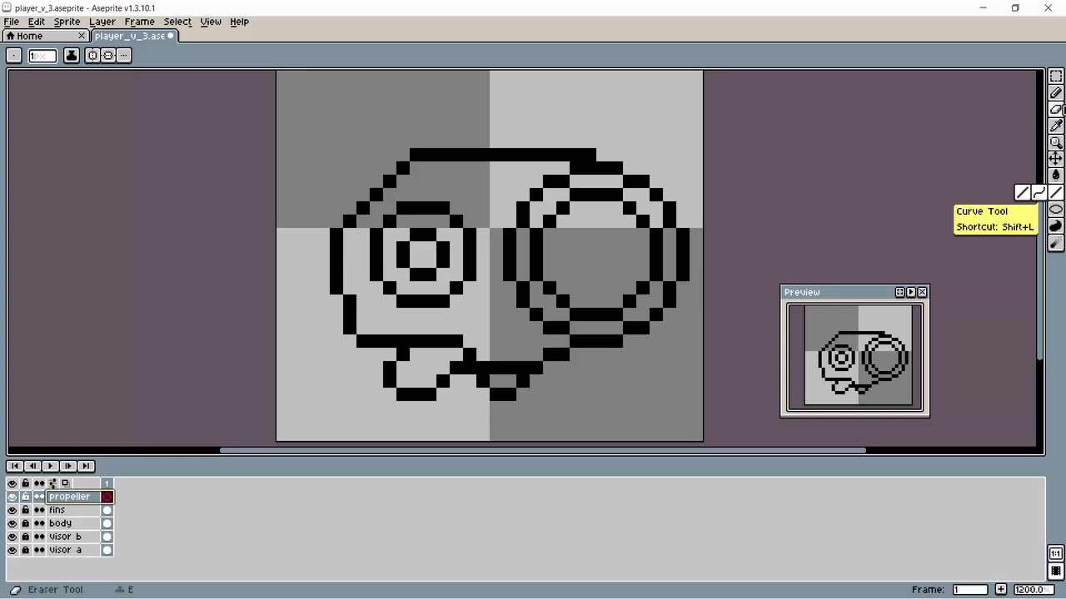
pyautogui.click(1059, 95)
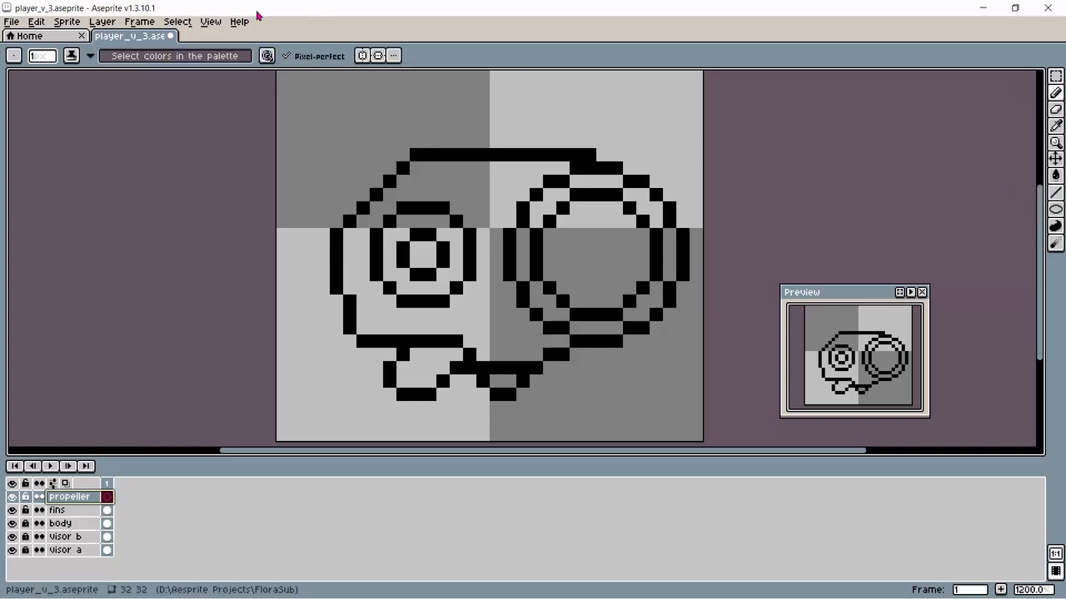
pyautogui.click(456, 128)
pyautogui.hotkey('ctrl', 'z')
# Step: Display both the grid and the pixel grid over the canvas
pyautogui.click(210, 21)
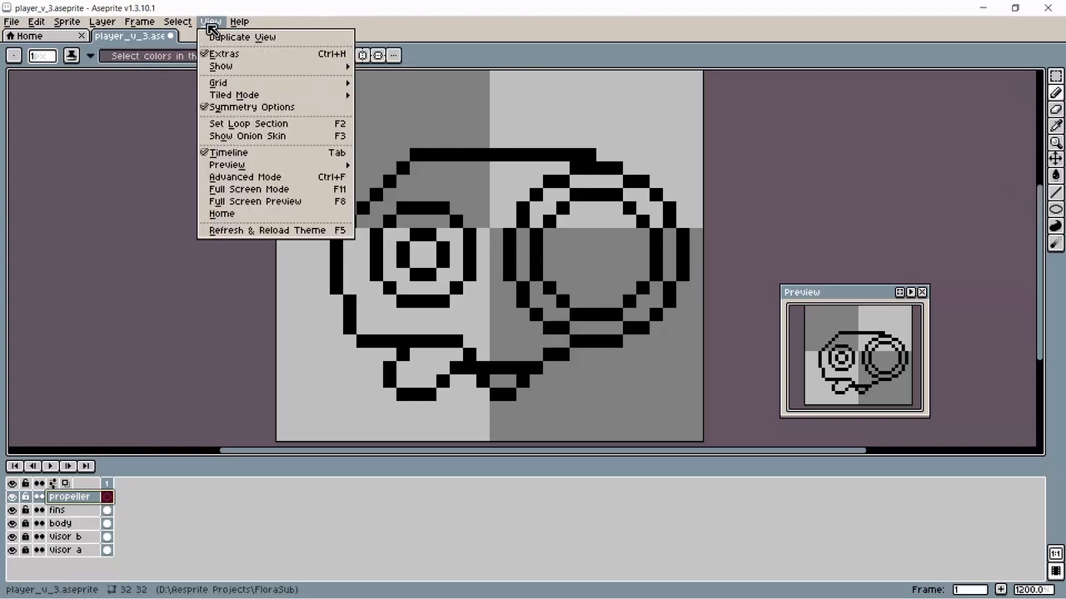
pyautogui.moveTo(226, 71)
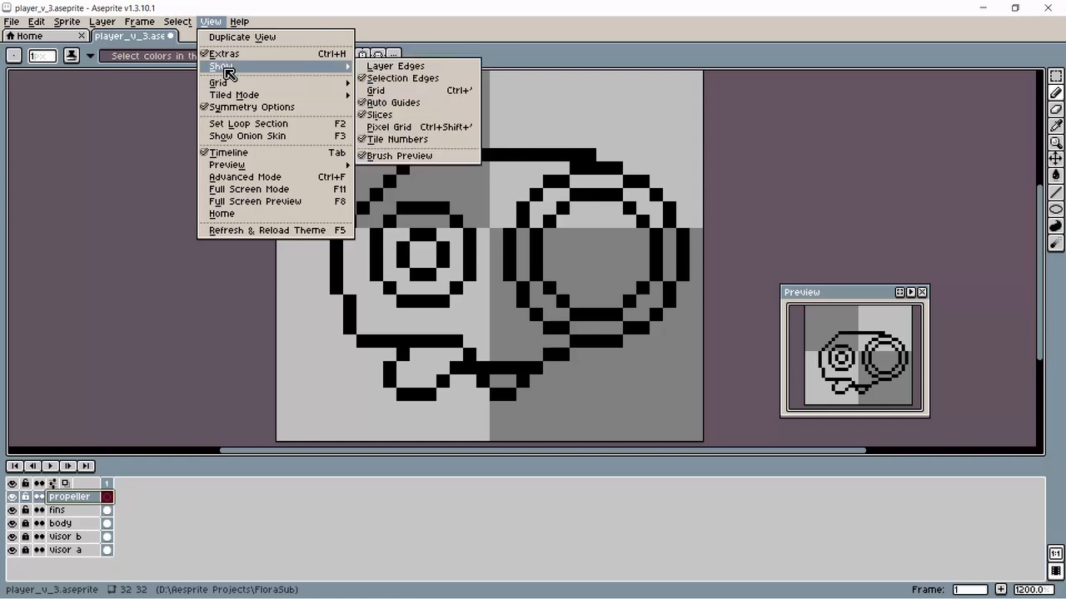
pyautogui.click(376, 89)
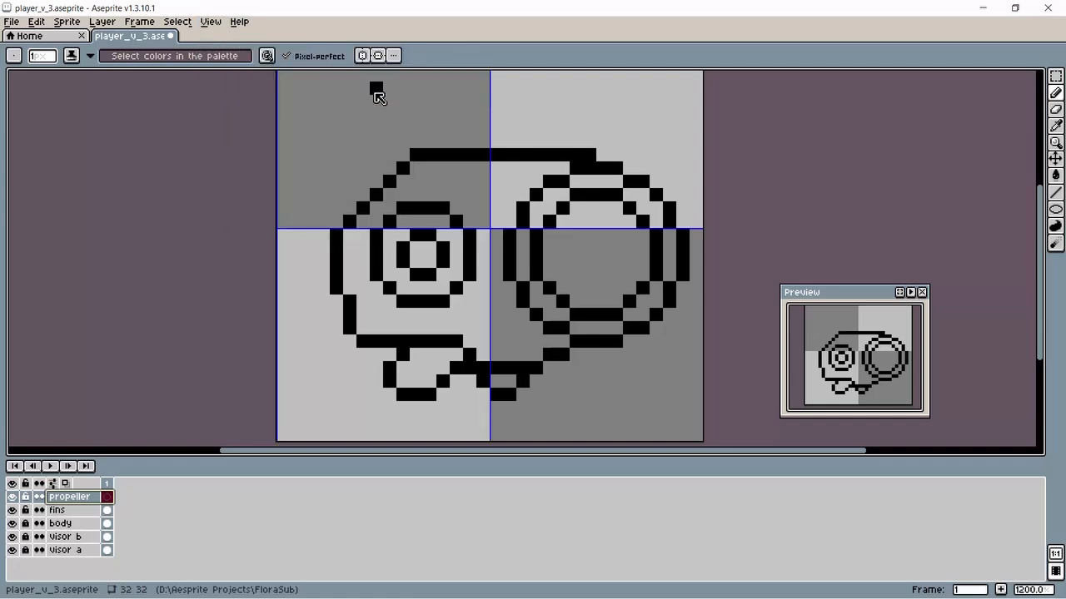
pyautogui.click(210, 22)
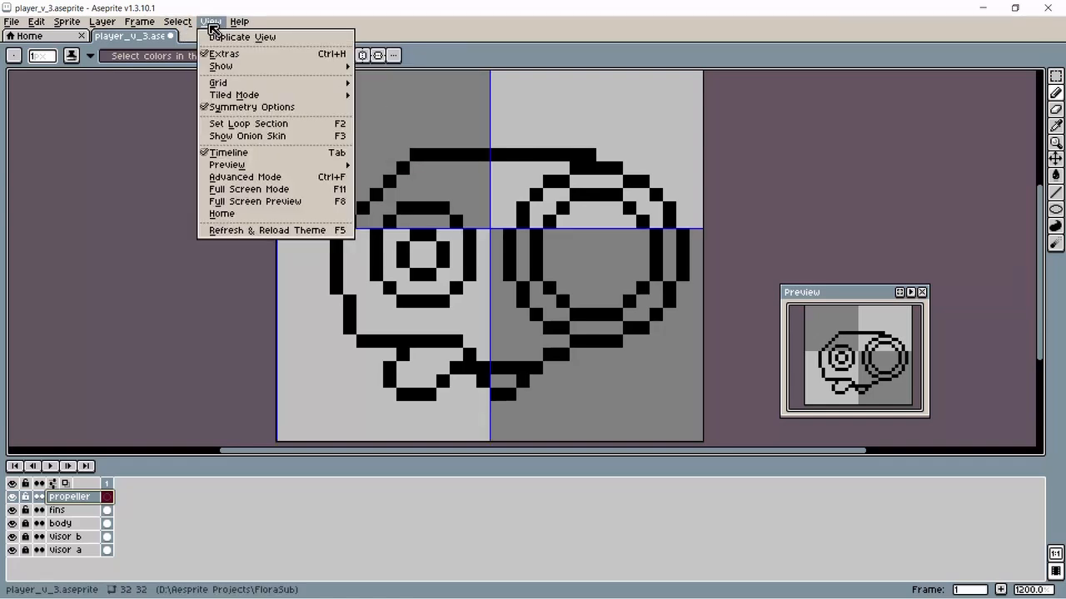
pyautogui.moveTo(236, 70)
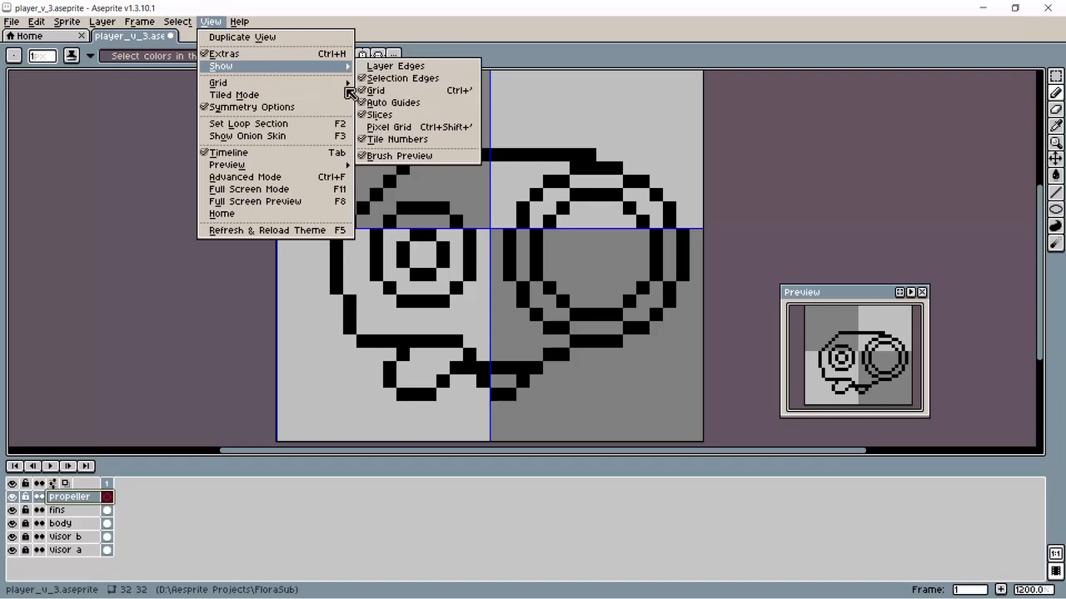
pyautogui.click(380, 129)
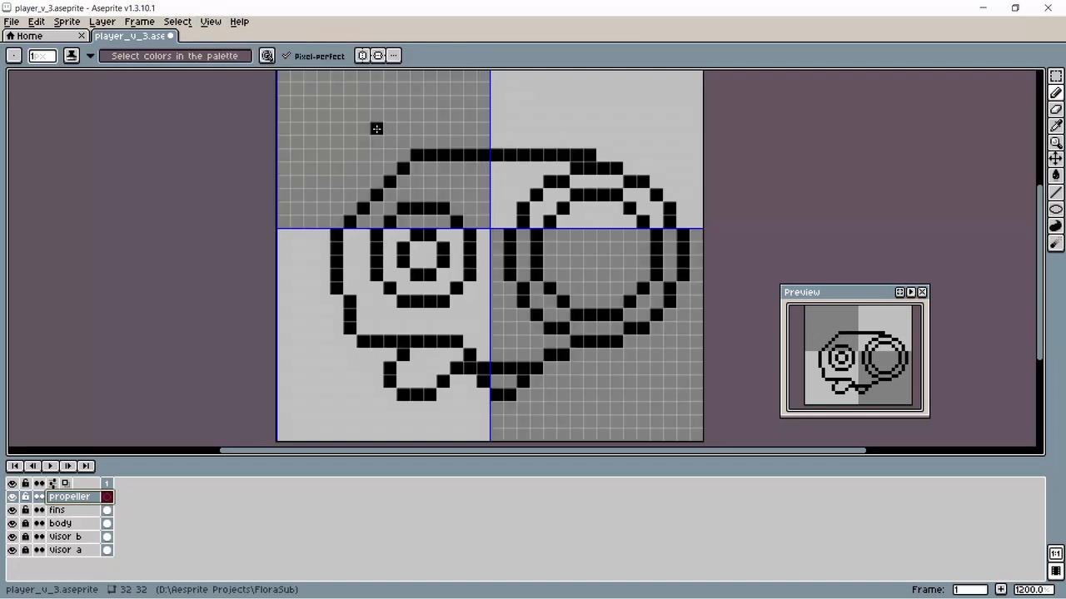
pyautogui.scroll(3, 390, 143)
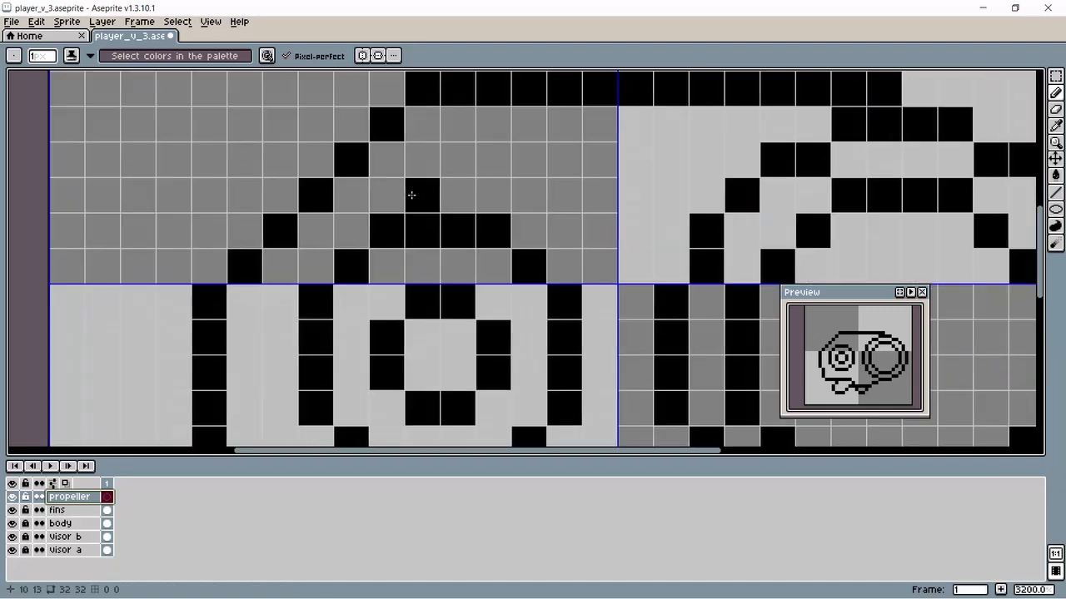
# Step: Hide the blue grid while keeping the pixel grid displayed over the canvas
pyautogui.scroll(-3, 367, 171)
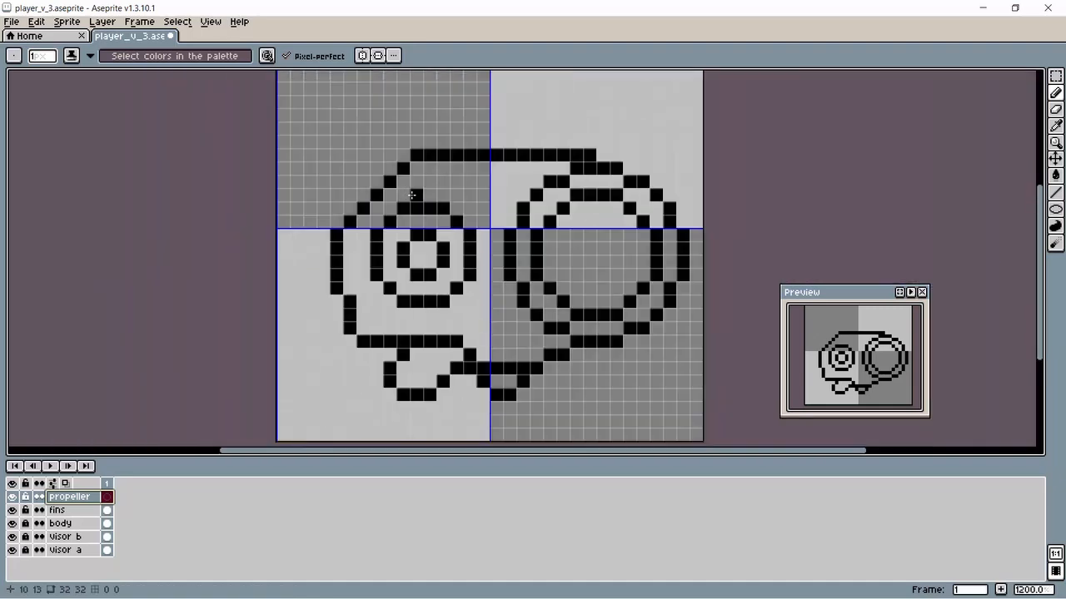
pyautogui.click(210, 22)
pyautogui.moveTo(222, 73)
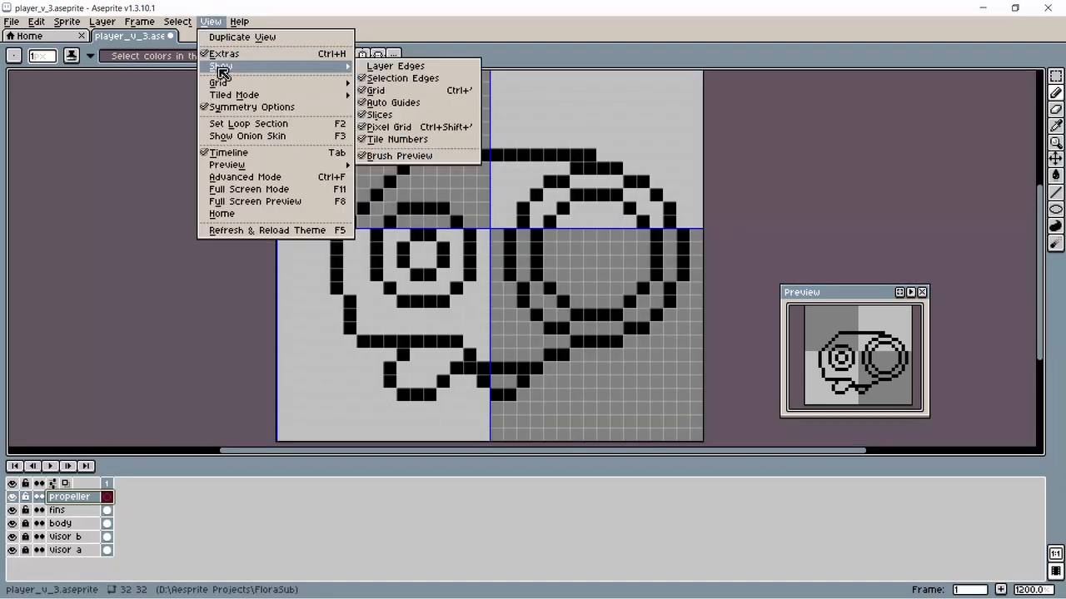
pyautogui.click(379, 92)
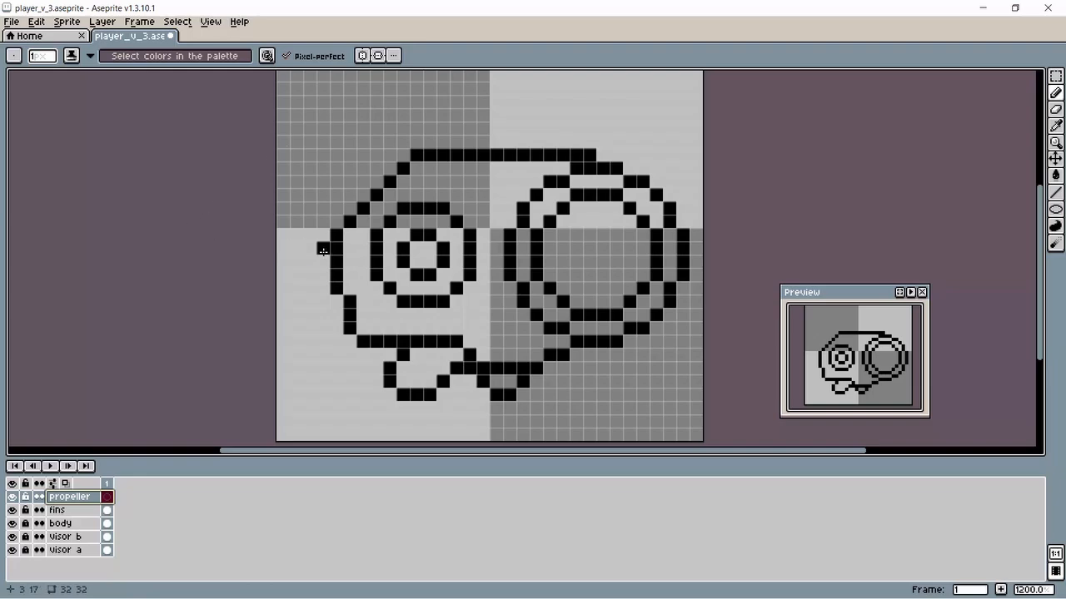
# Step: Draw a propeller hub about 4 px tall at the body's rear, with an upper blade outline about 3 px wide and 5 px tall
pyautogui.moveTo(323, 248)
pyautogui.mouseDown()
pyautogui.moveTo(297, 250)
pyautogui.moveTo(284, 275)
pyautogui.moveTo(298, 288)
pyautogui.moveTo(336, 288)
pyautogui.mouseUp()
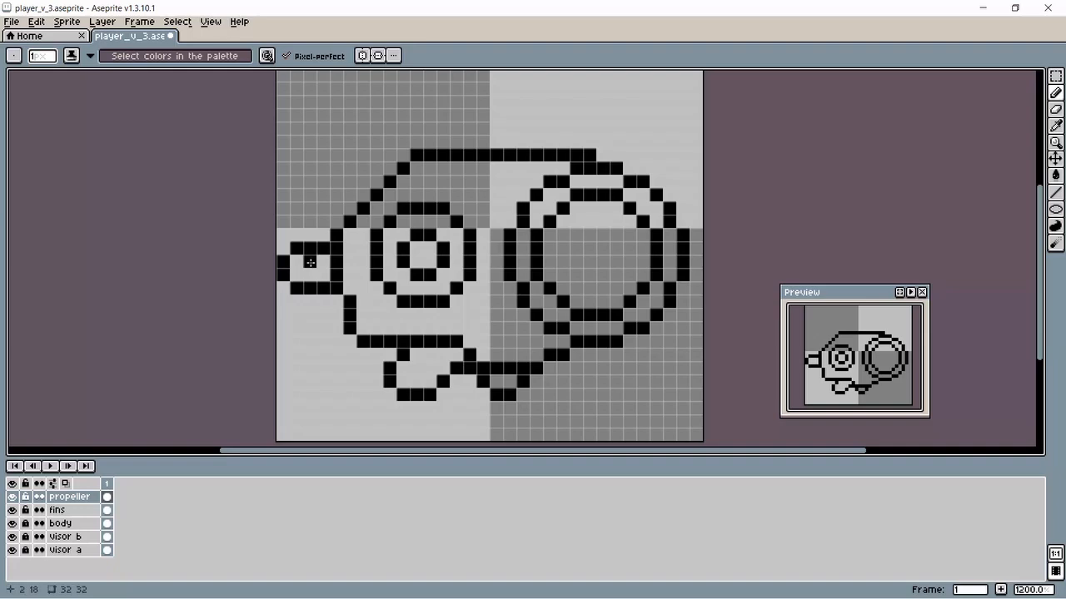
pyautogui.moveTo(325, 235)
pyautogui.mouseDown()
pyautogui.moveTo(325, 193)
pyautogui.moveTo(313, 182)
pyautogui.moveTo(302, 187)
pyautogui.moveTo(304, 237)
pyautogui.mouseUp()
# Step: Draw a matching lower propeller blade outline about 3 px wide and 5 px tall, undoing the misplaced pixel
pyautogui.moveTo(325, 297); pyautogui.dragTo(324, 328)
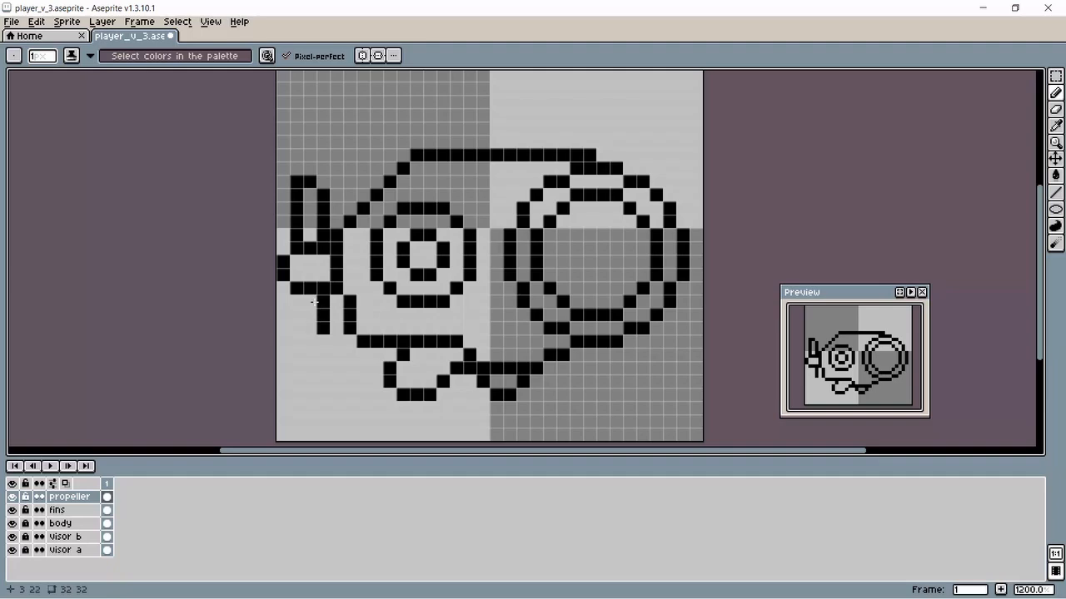
pyautogui.click(331, 331)
pyautogui.hotkey('ctrl', 'z')
pyautogui.click(324, 340)
pyautogui.click(313, 351)
pyautogui.click(296, 353)
pyautogui.click(297, 345)
pyautogui.moveTo(297, 346); pyautogui.dragTo(297, 300)
pyautogui.scroll(-2, 363, 366)
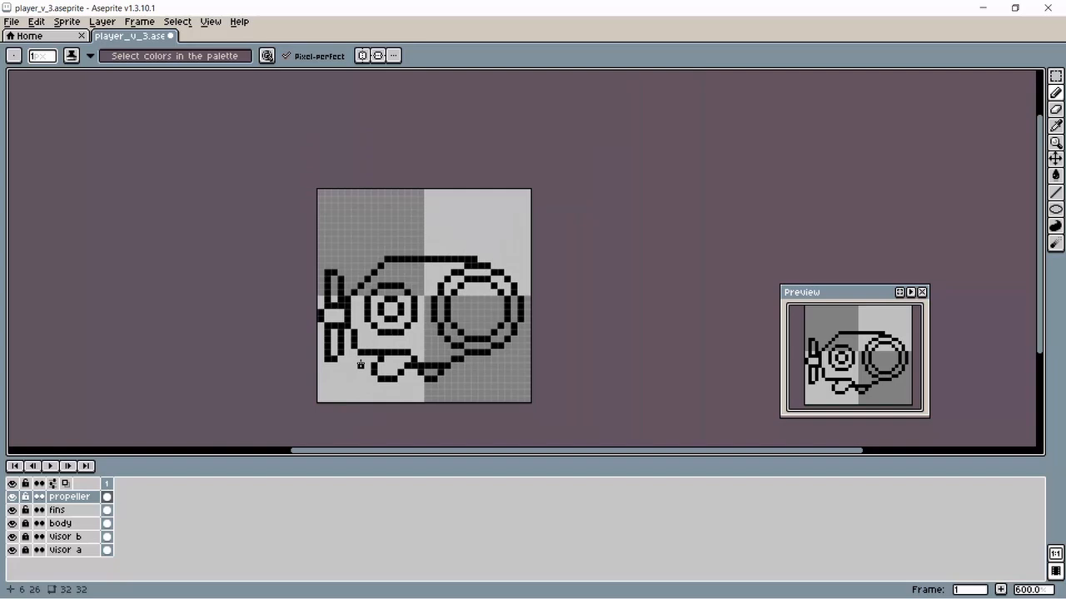
# Step: Toggle the propeller layer's visibility repeatedly to compare the character with and without the propeller, leaving the layer shown
pyautogui.click(13, 497)
pyautogui.click(12, 497)
pyautogui.click(13, 497)
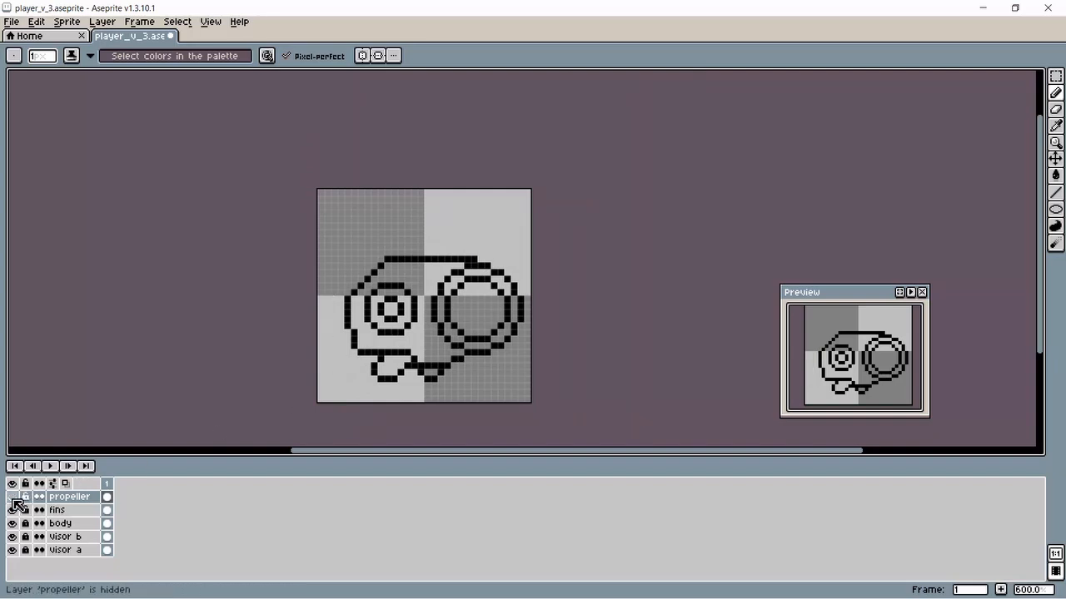
pyautogui.click(12, 497)
pyautogui.click(12, 497)
pyautogui.click(12, 497)
pyautogui.scroll(4, 336, 330)
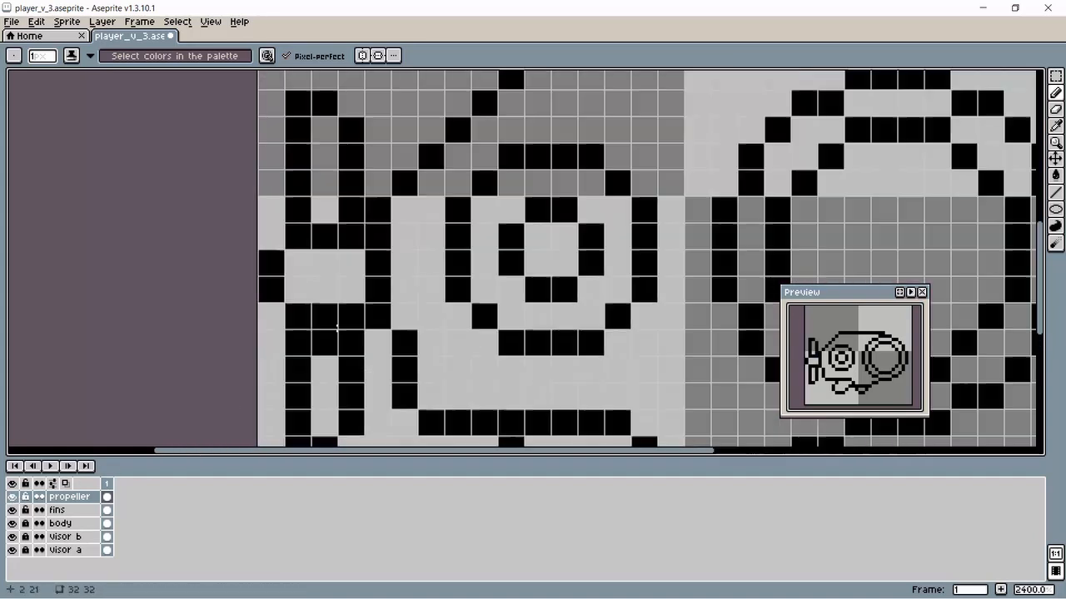
pyautogui.scroll(-3, 336, 330)
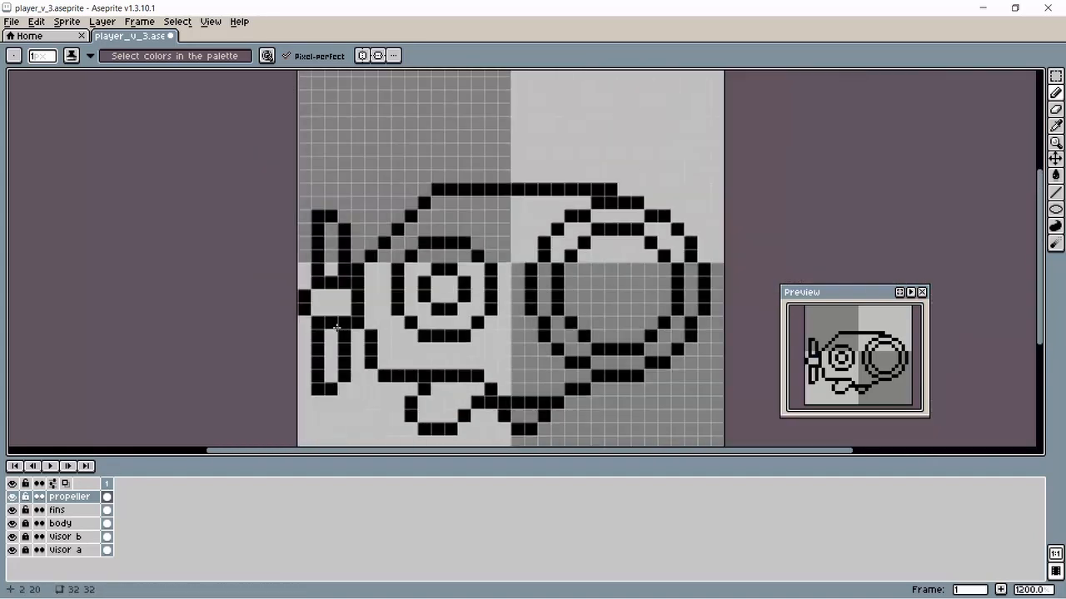
pyautogui.click(13, 497)
pyautogui.click(13, 497)
pyautogui.click(13, 497)
pyautogui.click(12, 497)
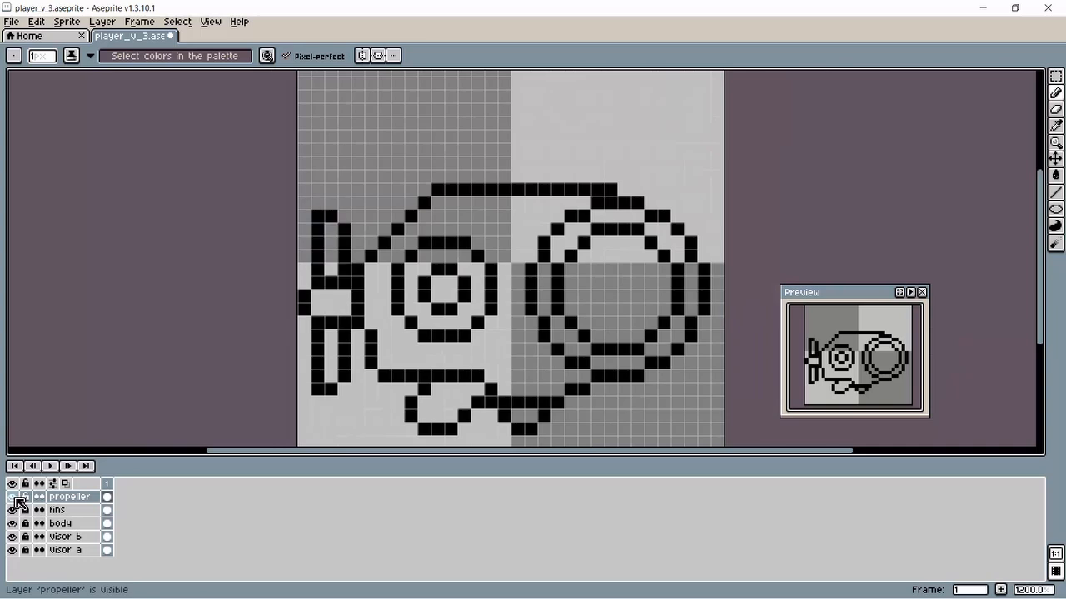
pyautogui.click(12, 497)
pyautogui.click(13, 497)
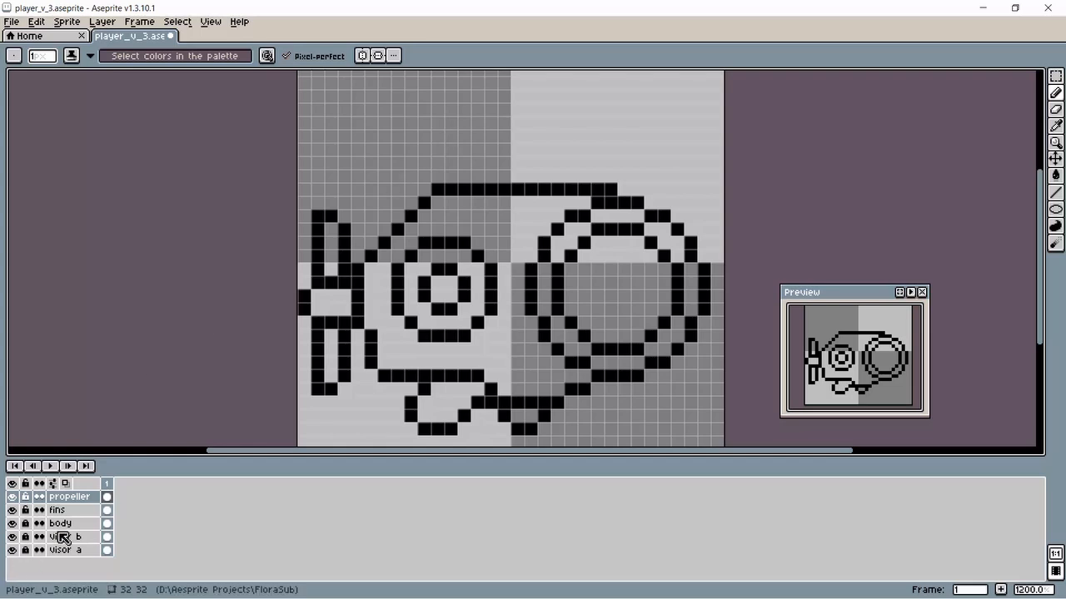
# Step: Add a new layer above the propeller layer and name it periscope
pyautogui.click(102, 22)
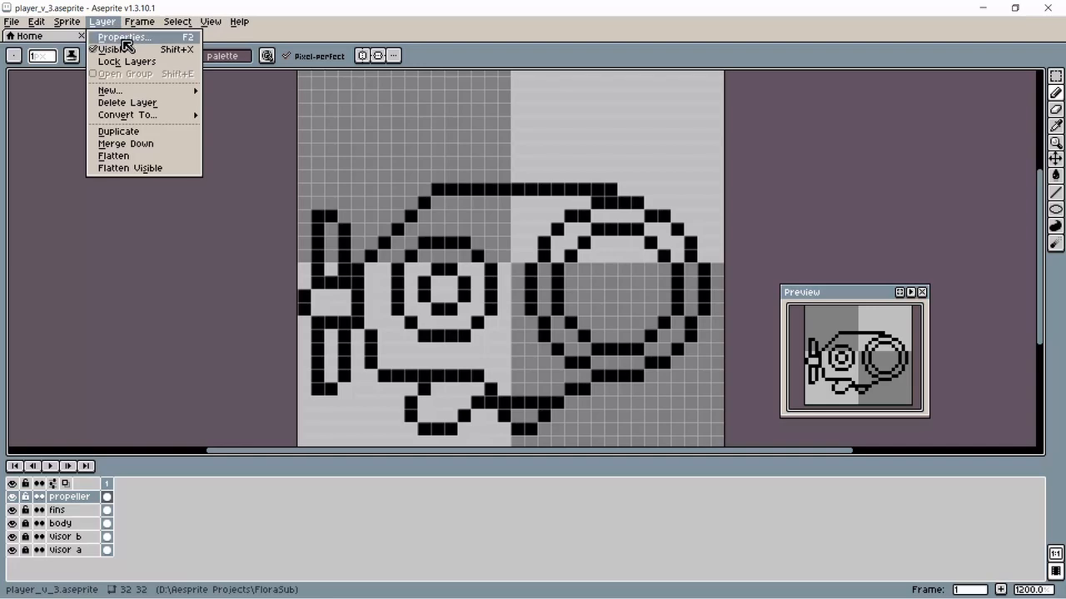
pyautogui.click(214, 507)
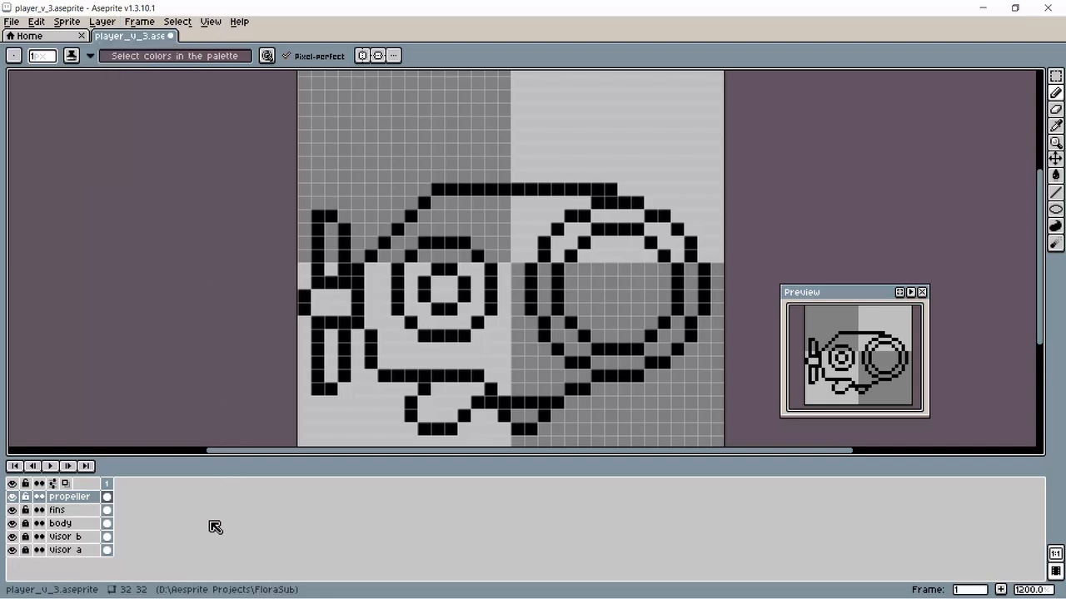
pyautogui.hotkey('shift', 'n')
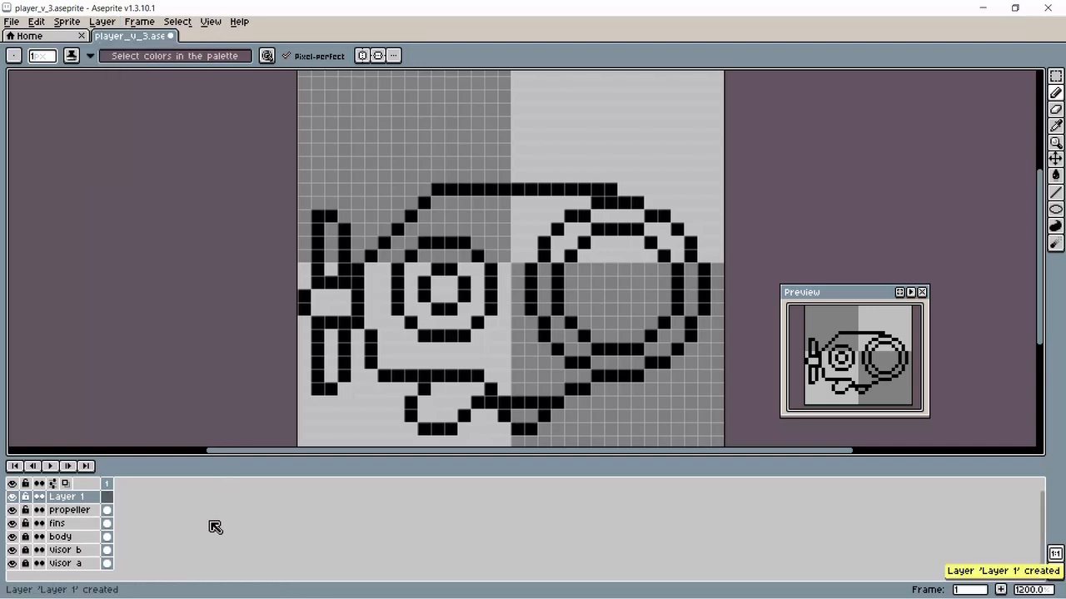
pyautogui.doubleClick(88, 497)
pyautogui.write('p')
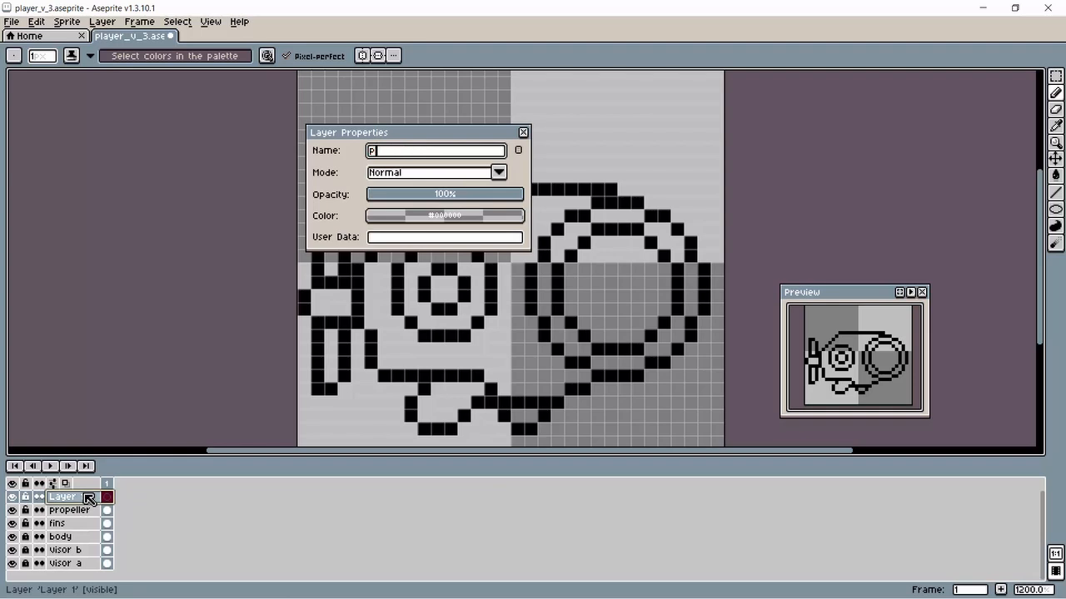
pyautogui.write('eriscope')
pyautogui.press('Return')
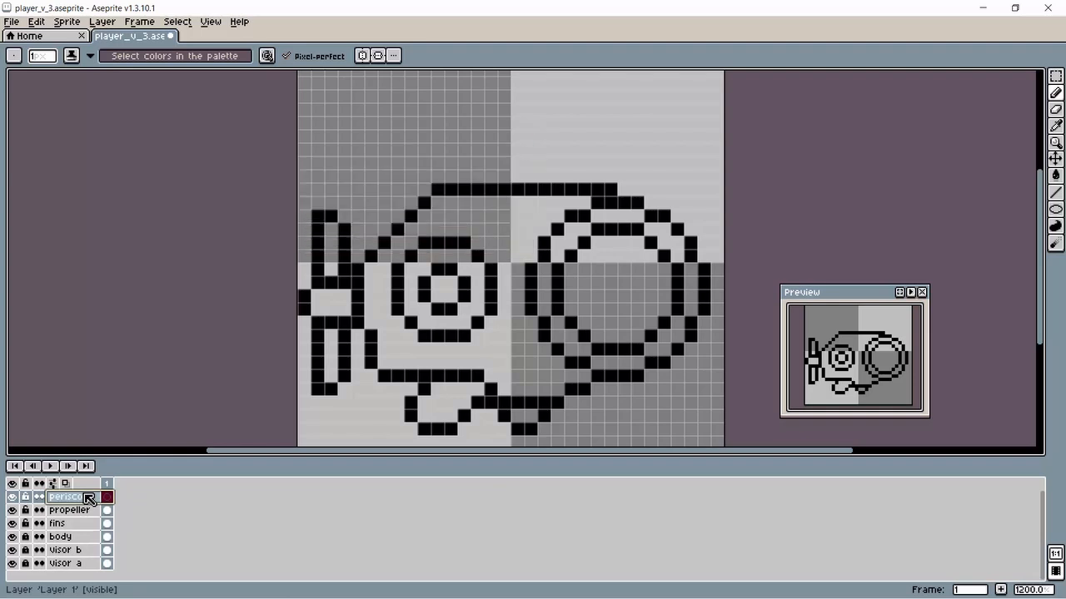
# Step: Draw a periscope base outline about 9 px wide and 3 px tall on top of the body, undoing the stray stroke
pyautogui.scroll(-1, 459, 120)
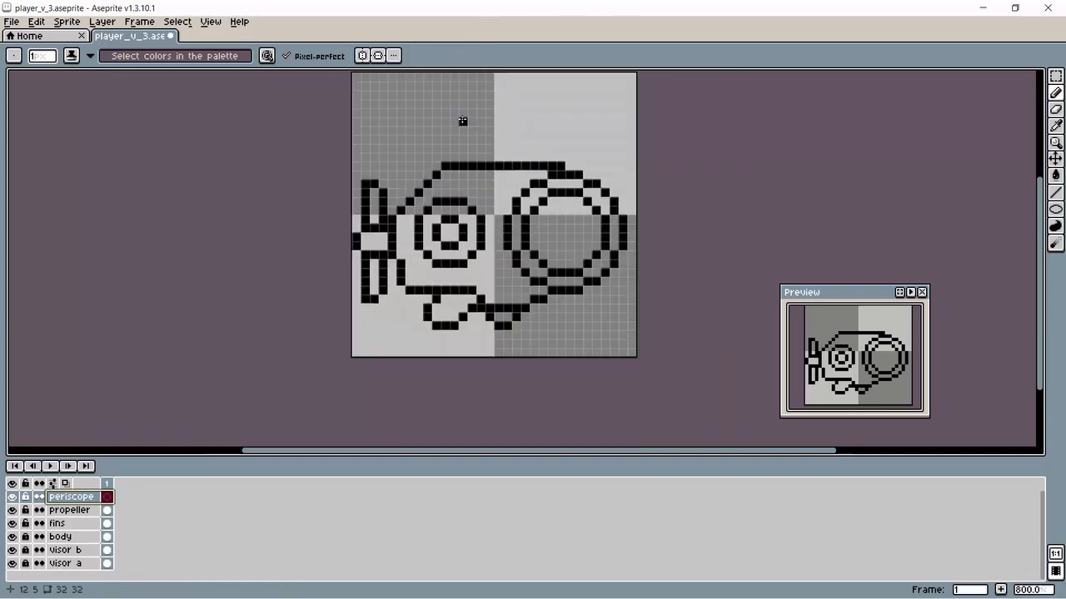
pyautogui.scroll(1, 489, 140)
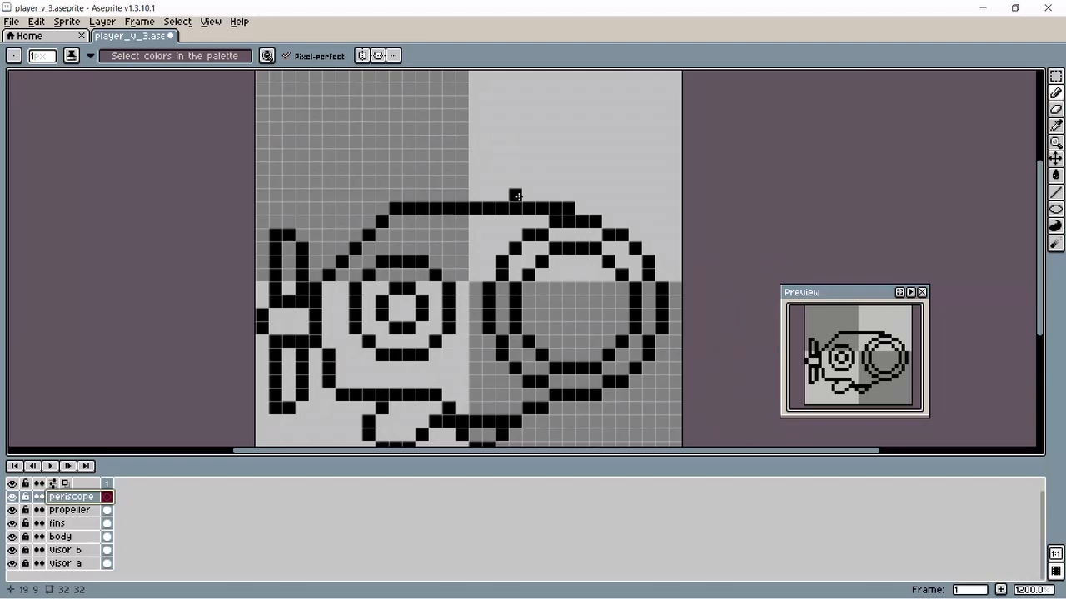
pyautogui.moveTo(527, 195); pyautogui.dragTo(528, 181)
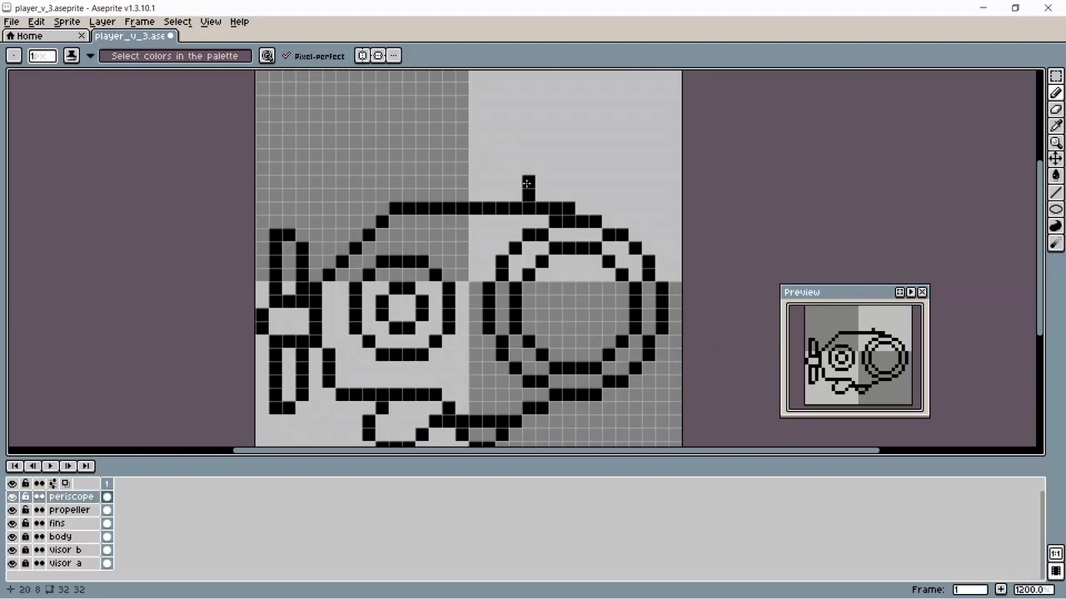
pyautogui.click(421, 197)
pyautogui.moveTo(423, 184)
pyautogui.mouseDown()
pyautogui.moveTo(435, 170)
pyautogui.moveTo(521, 173)
pyautogui.moveTo(430, 168)
pyautogui.mouseUp()
pyautogui.hotkey('ctrl', 'z')
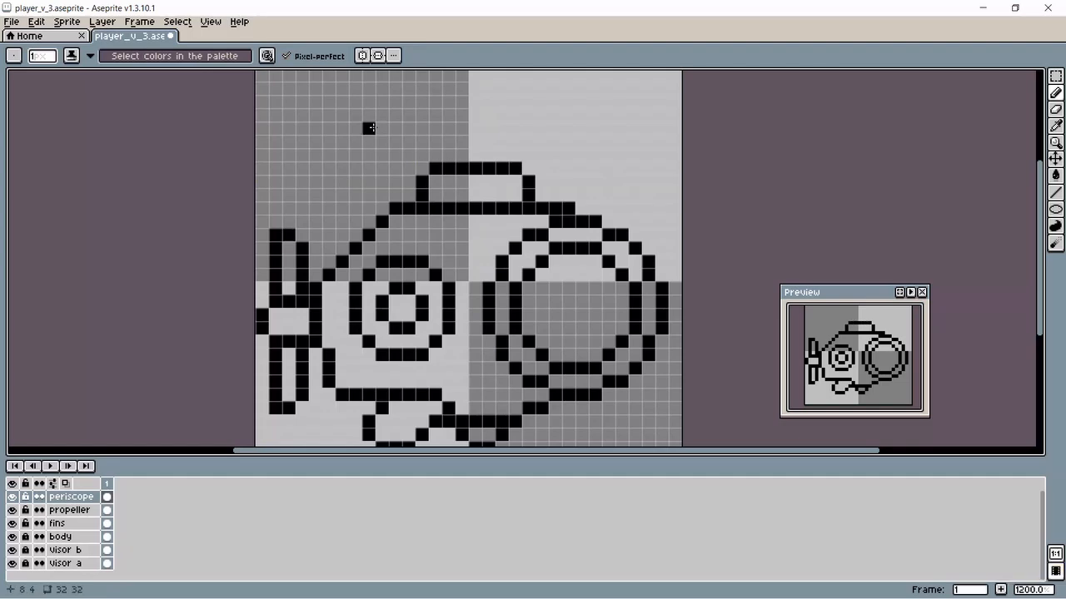
# Step: Draw the periscope's upright tube about 4 px wide on the base, bending its top edge forward toward the large visor
pyautogui.moveTo(372, 134)
pyautogui.mouseDown()
pyautogui.moveTo(350, 200)
pyautogui.moveTo(360, 117)
pyautogui.moveTo(371, 105)
pyautogui.mouseUp()
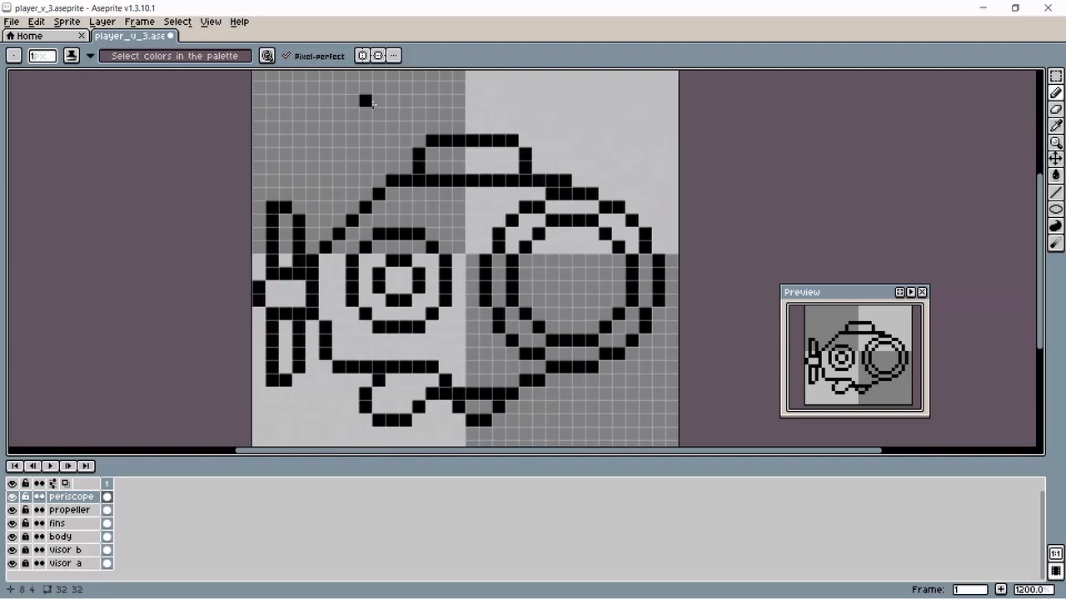
pyautogui.scroll(-3, 388, 152)
pyautogui.scroll(3, 390, 147)
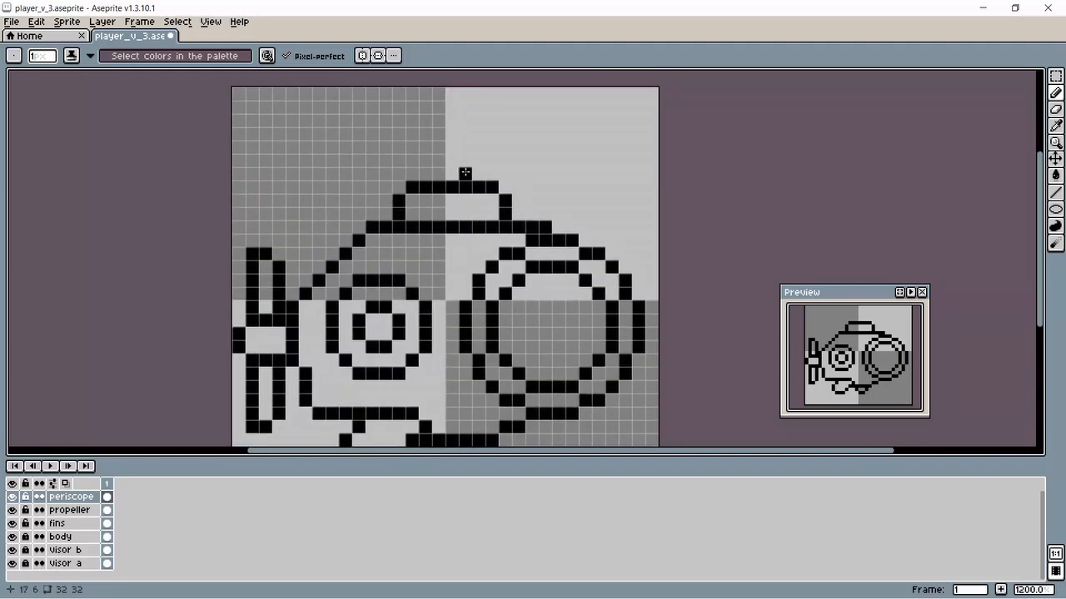
pyautogui.moveTo(465, 173); pyautogui.dragTo(466, 160)
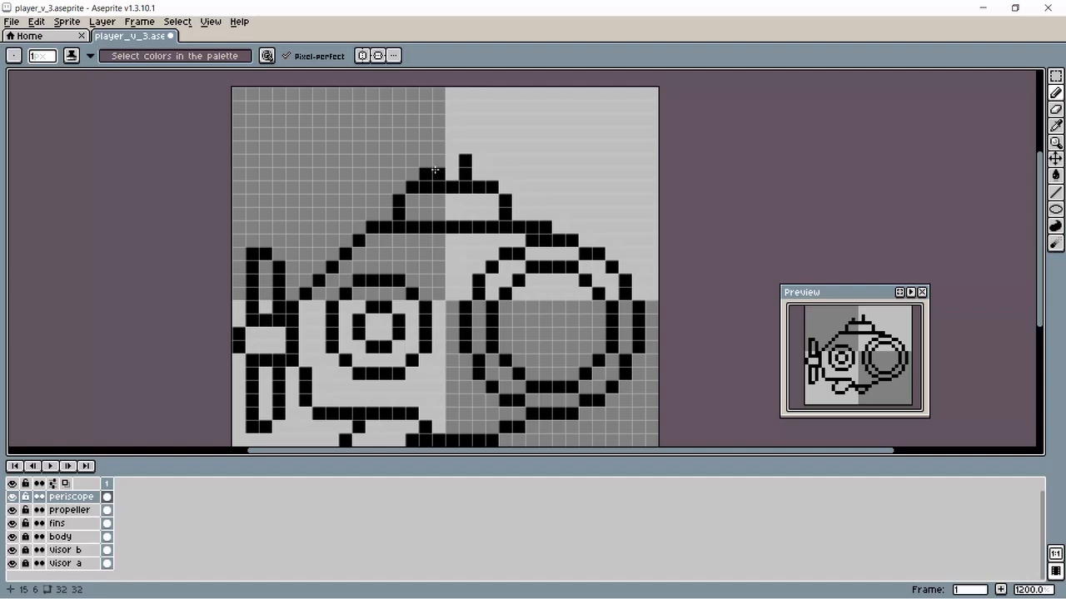
pyautogui.moveTo(424, 173)
pyautogui.mouseDown()
pyautogui.moveTo(436, 124)
pyautogui.moveTo(480, 121)
pyautogui.mouseUp()
pyautogui.click(436, 124)
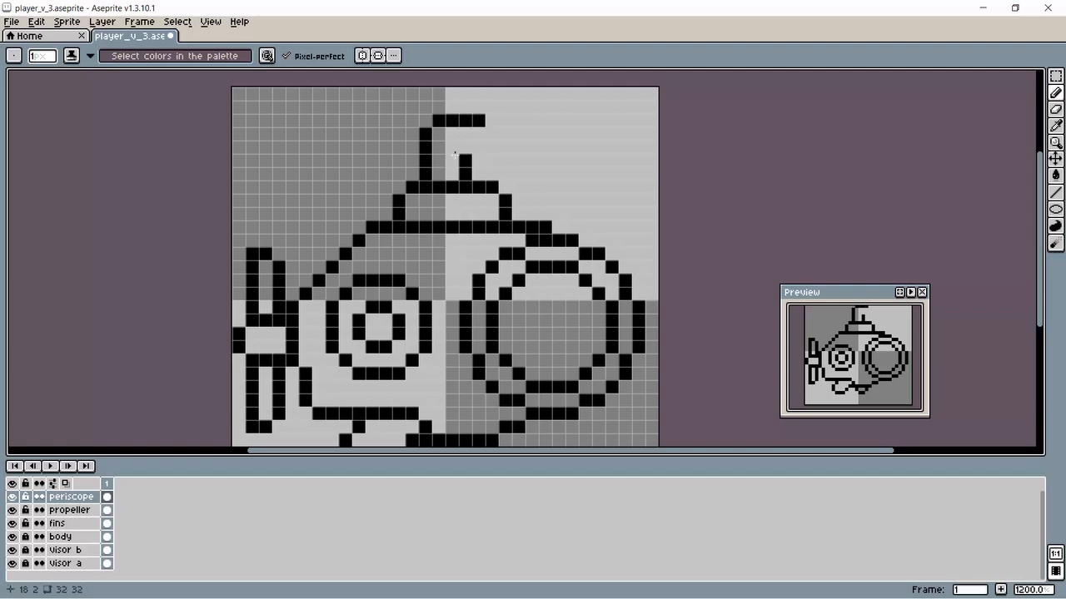
# Step: Extend the periscope head's upper and lower edges forward to about 8 px overall width and close its front with a rounded lens
pyautogui.click(481, 158)
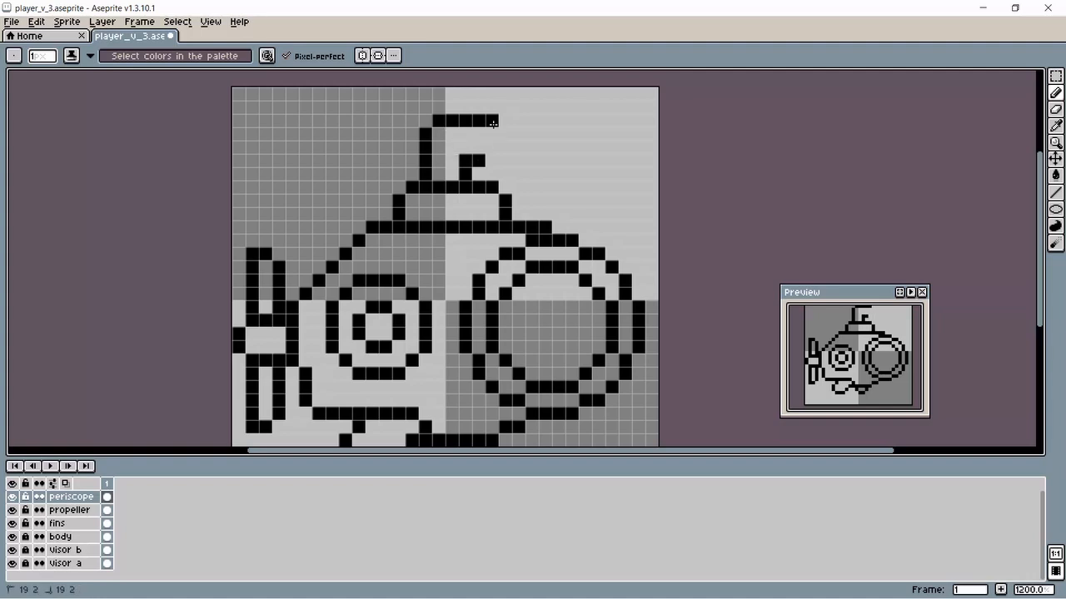
pyautogui.moveTo(492, 124); pyautogui.dragTo(505, 123)
pyautogui.click(491, 160)
pyautogui.click(505, 160)
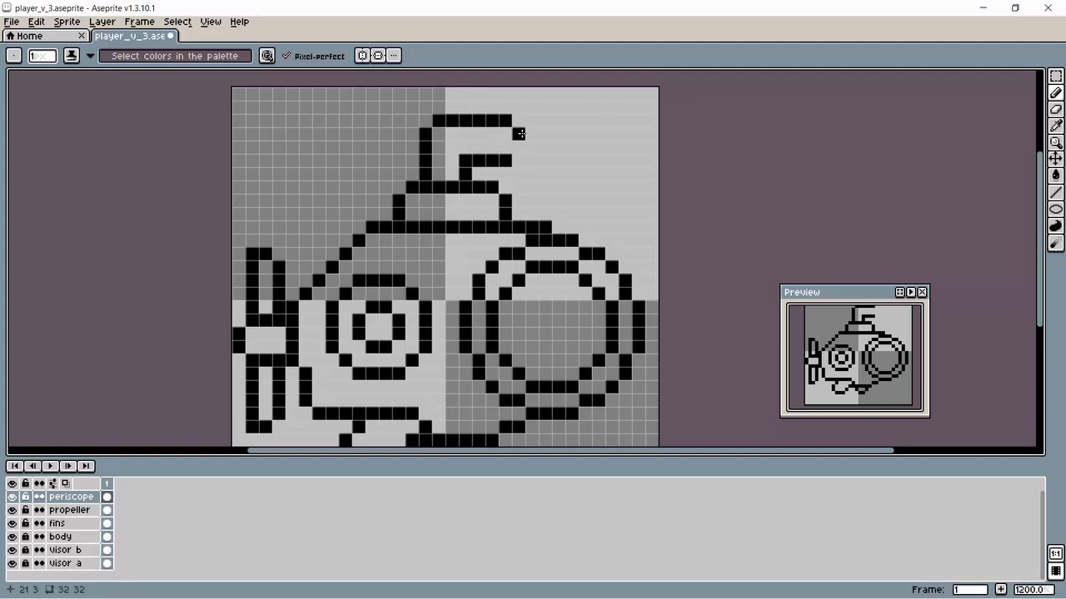
pyautogui.click(519, 134)
pyautogui.scroll(-4, 349, 144)
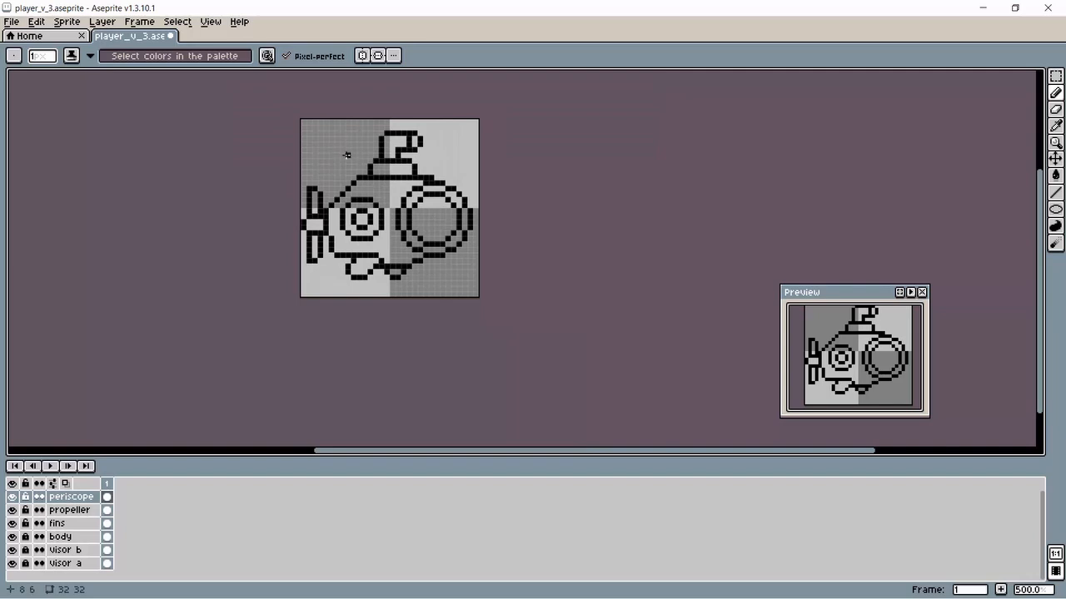
pyautogui.scroll(4, 347, 155)
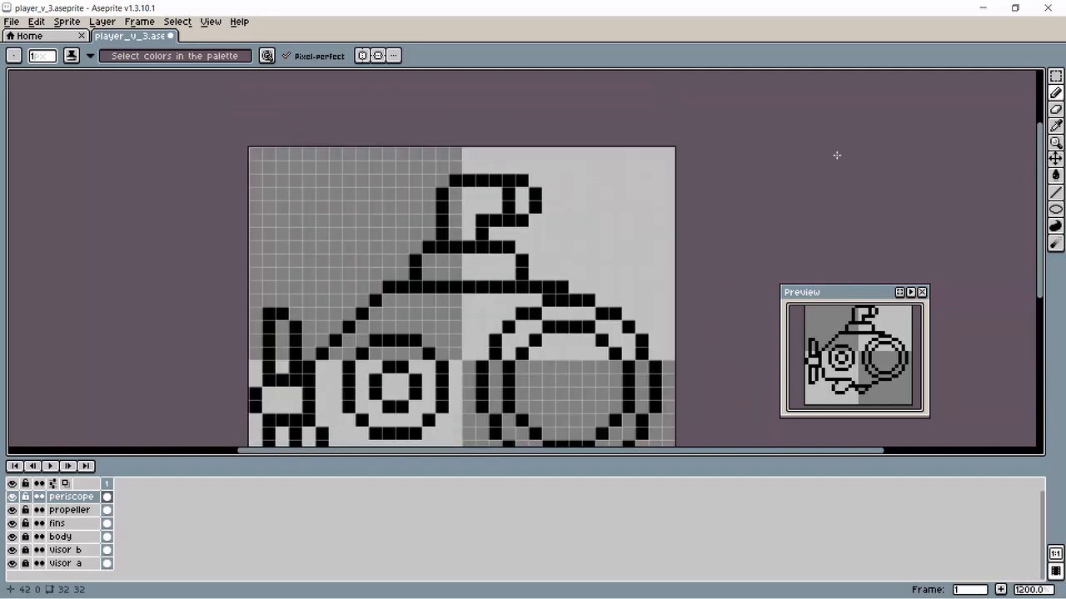
# Step: Select the periscope's head with the Rectangular Marquee, move it up 1 px, and fill the gaps left in the tube with the pencil
pyautogui.click(1056, 76)
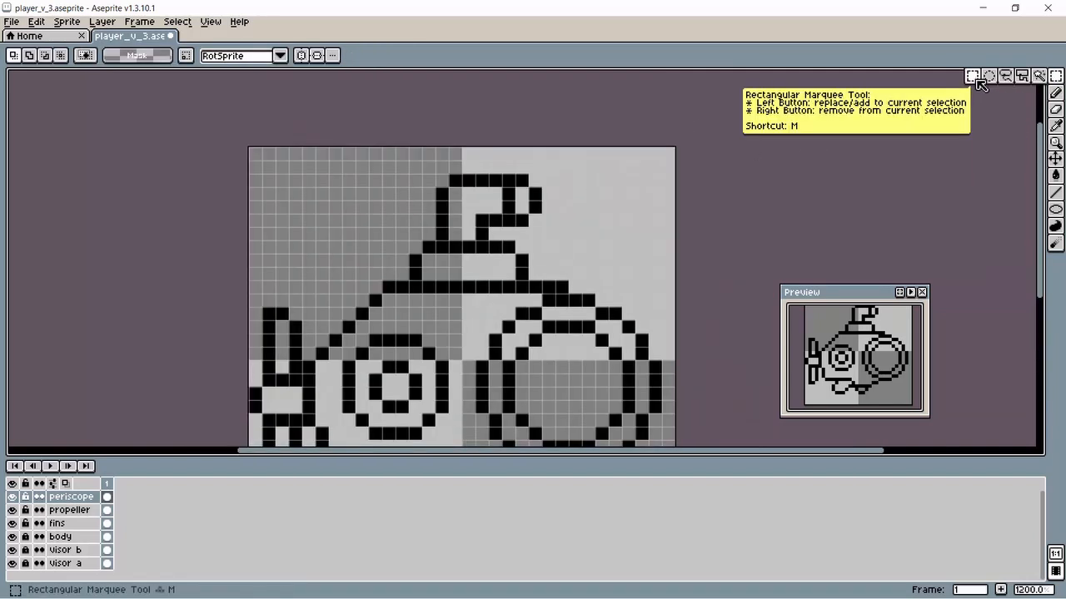
pyautogui.click(973, 76)
pyautogui.moveTo(440, 176); pyautogui.dragTo(543, 228)
pyautogui.click(517, 208)
pyautogui.press('Up')
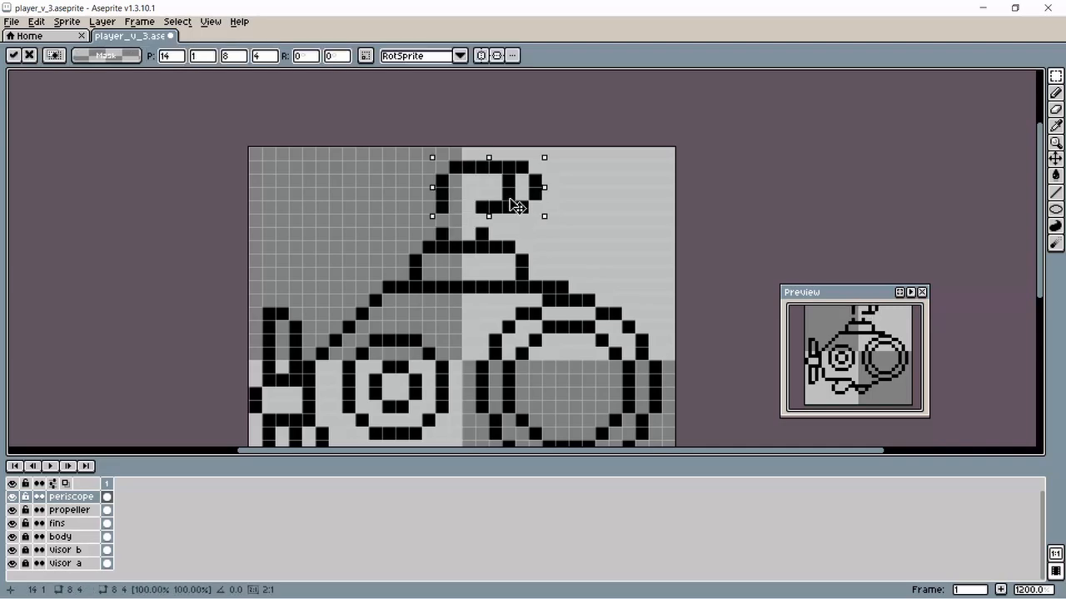
pyautogui.hotkey('ctrl', 'd')
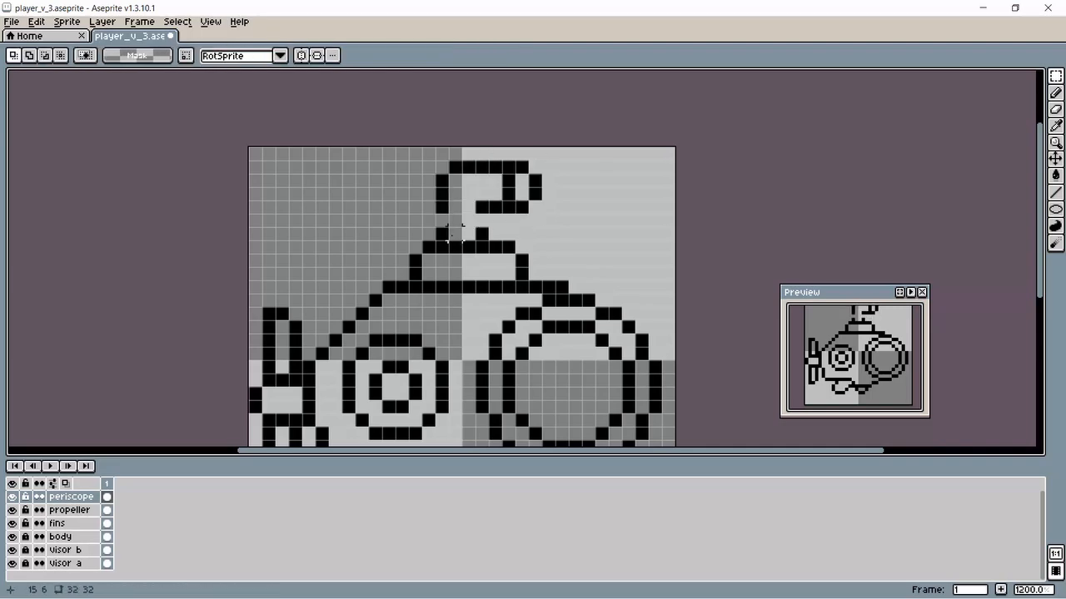
pyautogui.press('b')
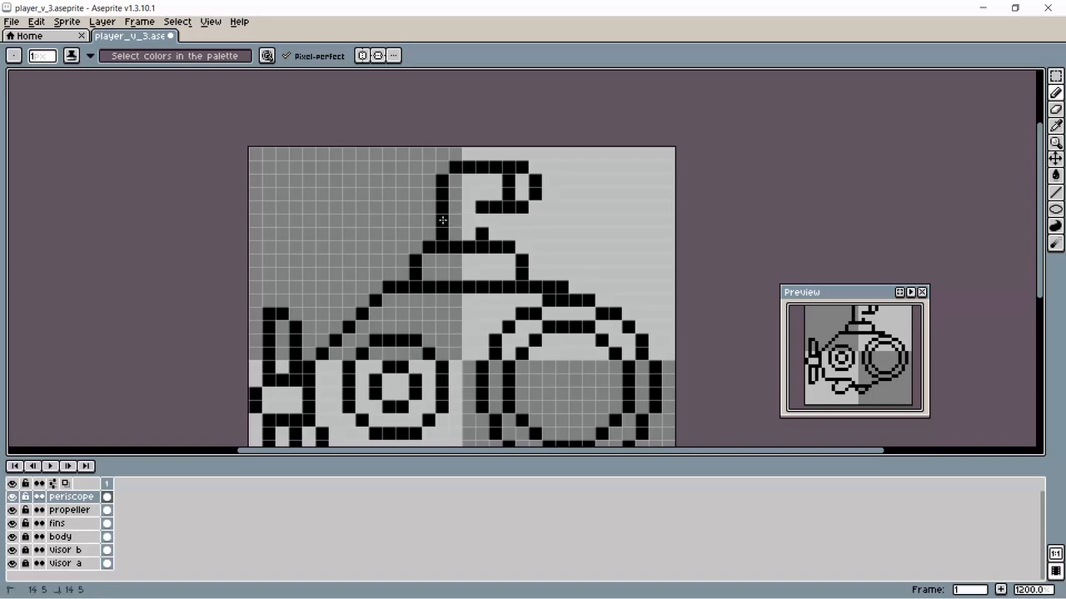
pyautogui.scroll(-4, 320, 167)
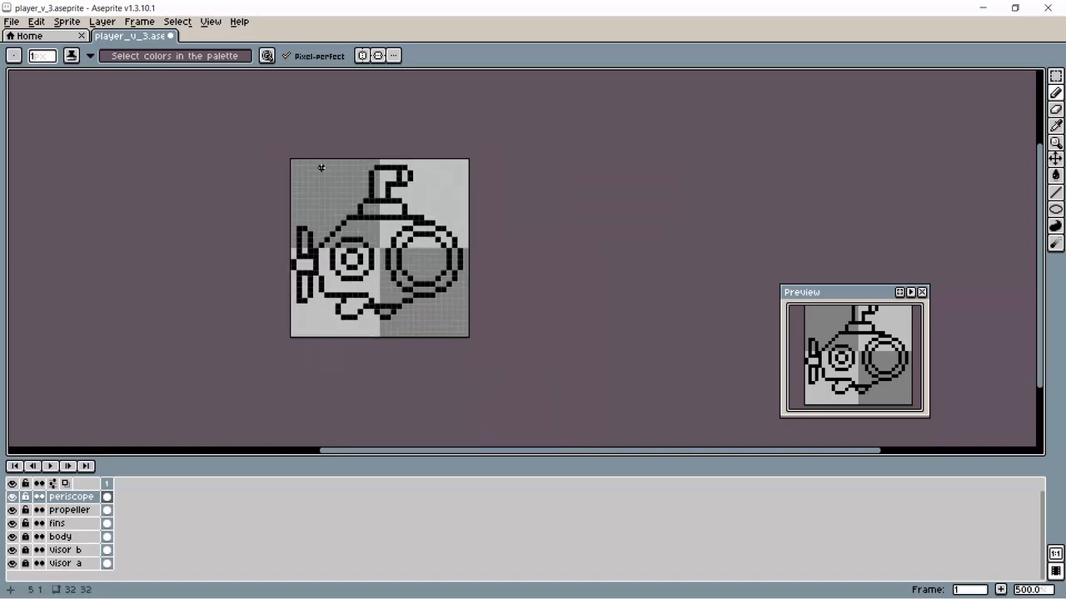
# Step: Move the preview window close beside the canvas
pyautogui.moveTo(823, 310); pyautogui.dragTo(567, 201)
pyautogui.scroll(4, 283, 171)
pyautogui.scroll(-2, 283, 172)
pyautogui.moveTo(321, 207); pyautogui.dragTo(254, 168)
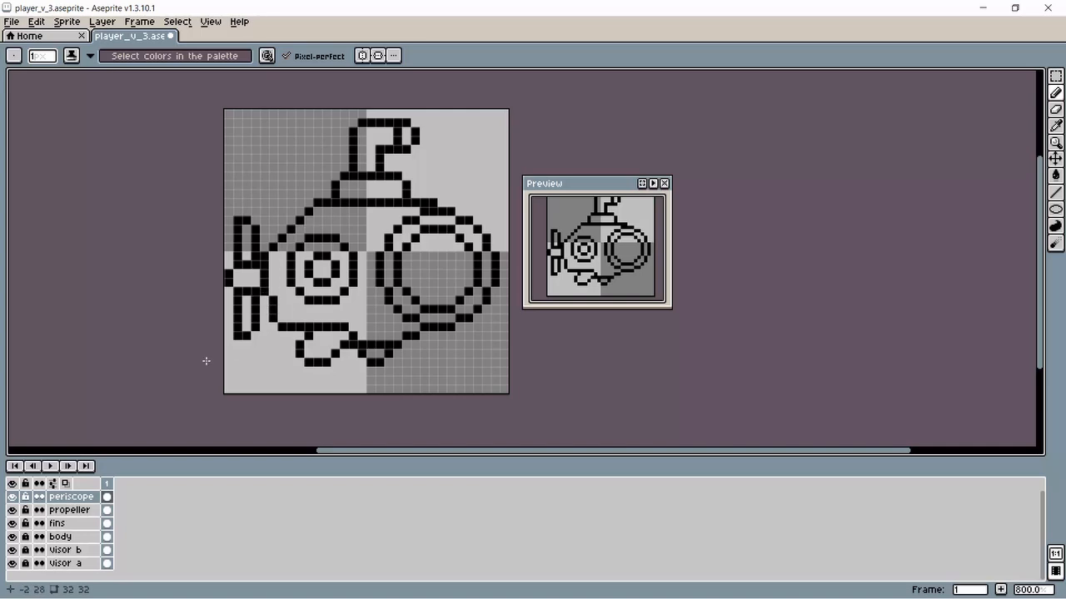
pyautogui.moveTo(271, 345); pyautogui.dragTo(310, 331)
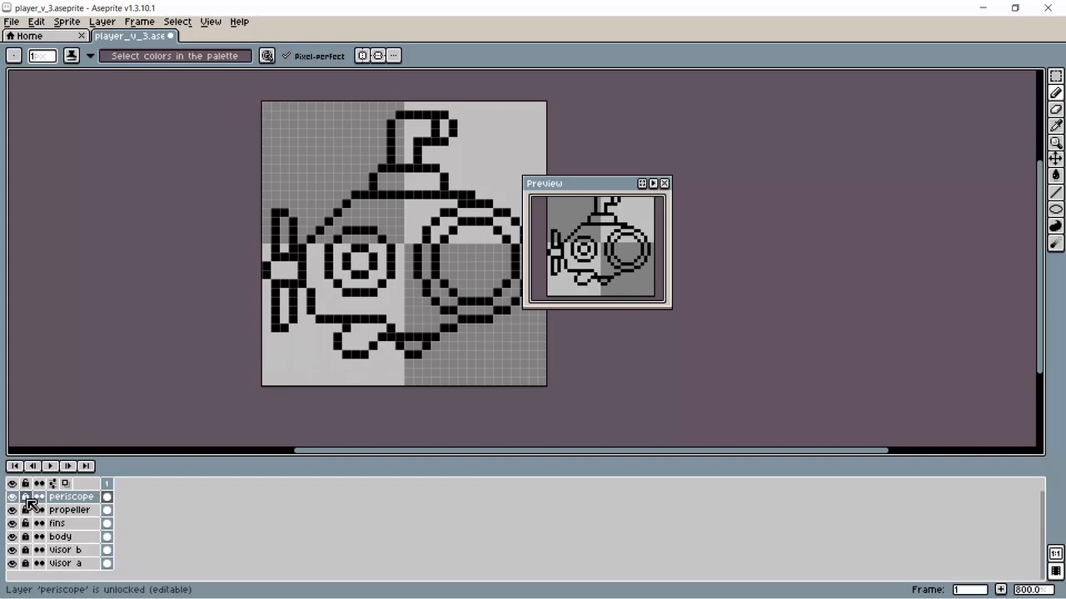
# Step: Make the body layer active and unlocked for editing, switching its visibility off and on to check which lines it holds
pyautogui.click(36, 537)
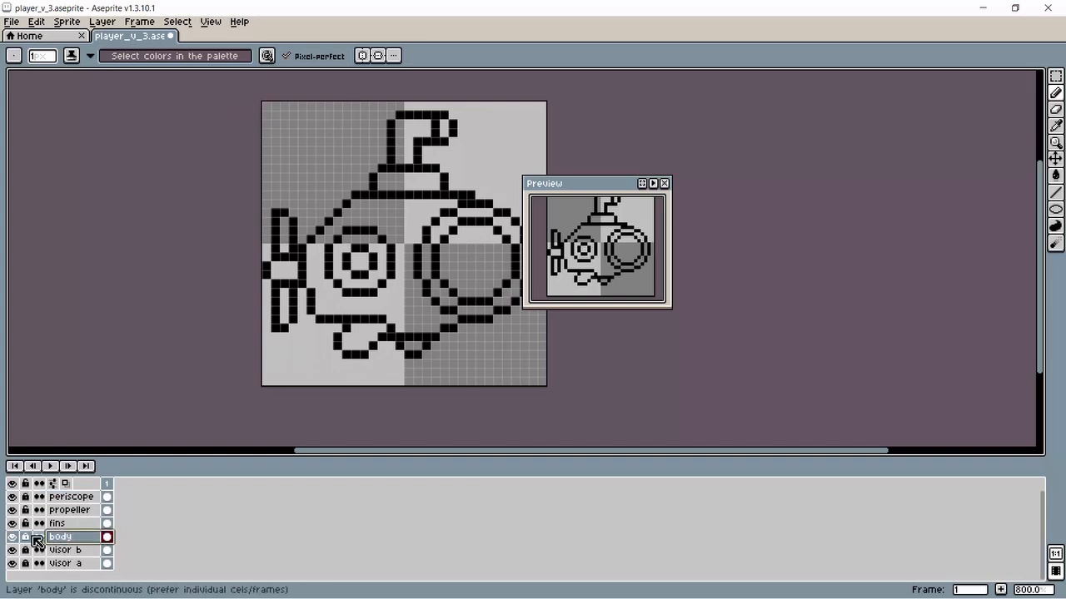
pyautogui.click(11, 537)
pyautogui.click(12, 537)
pyautogui.click(12, 537)
pyautogui.click(12, 537)
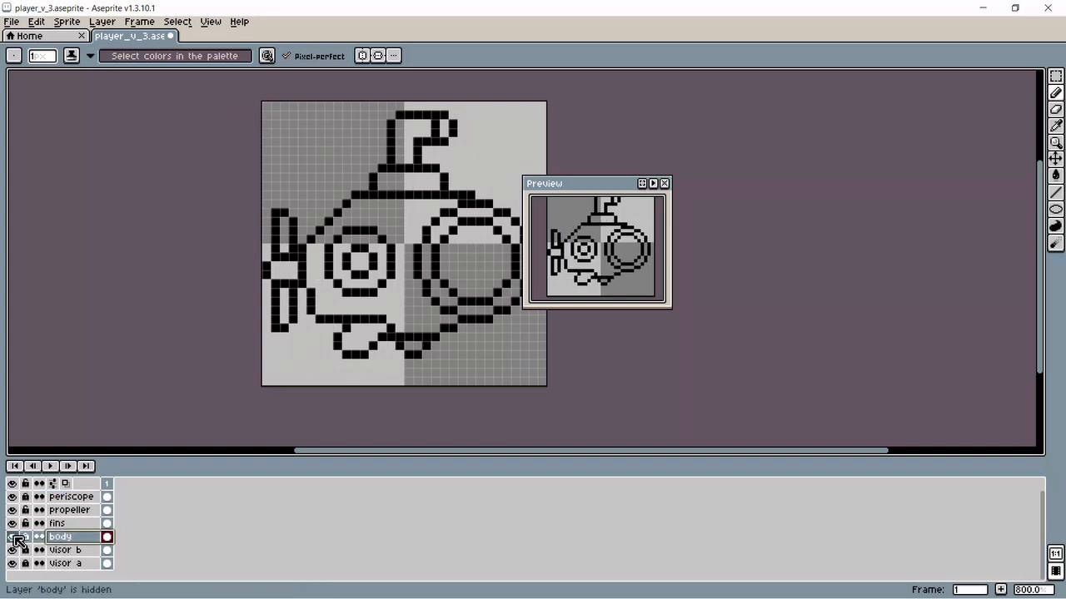
# Step: Erase the body's squared lower rear corner: the vertical edge below the propeller hub and the adjoining two pixels of the bottom edge
pyautogui.scroll(1, 308, 315)
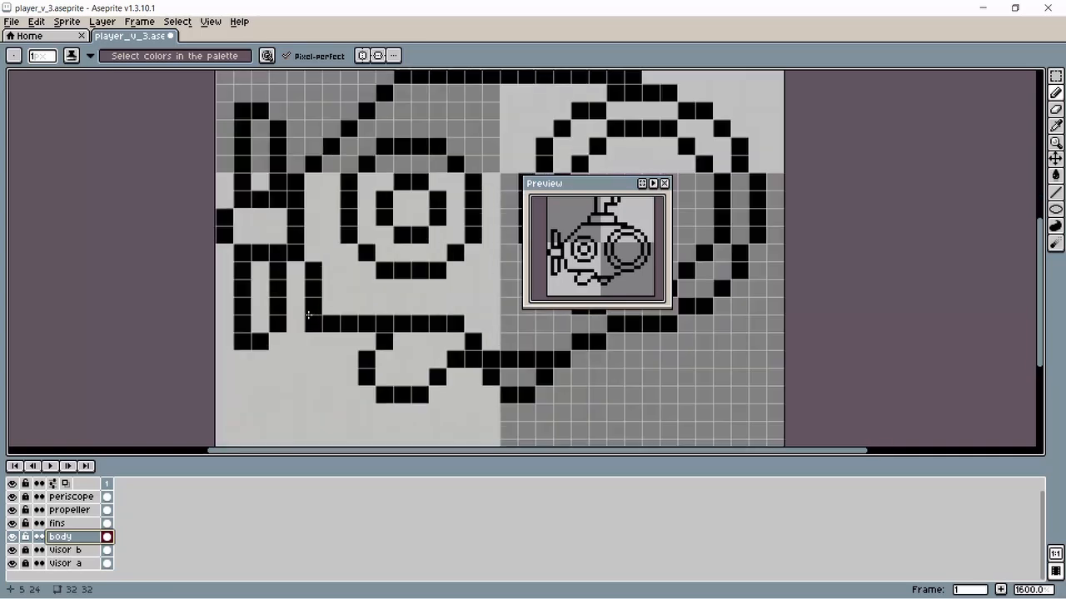
pyautogui.click(308, 315)
pyautogui.click(308, 271)
pyautogui.press('e')
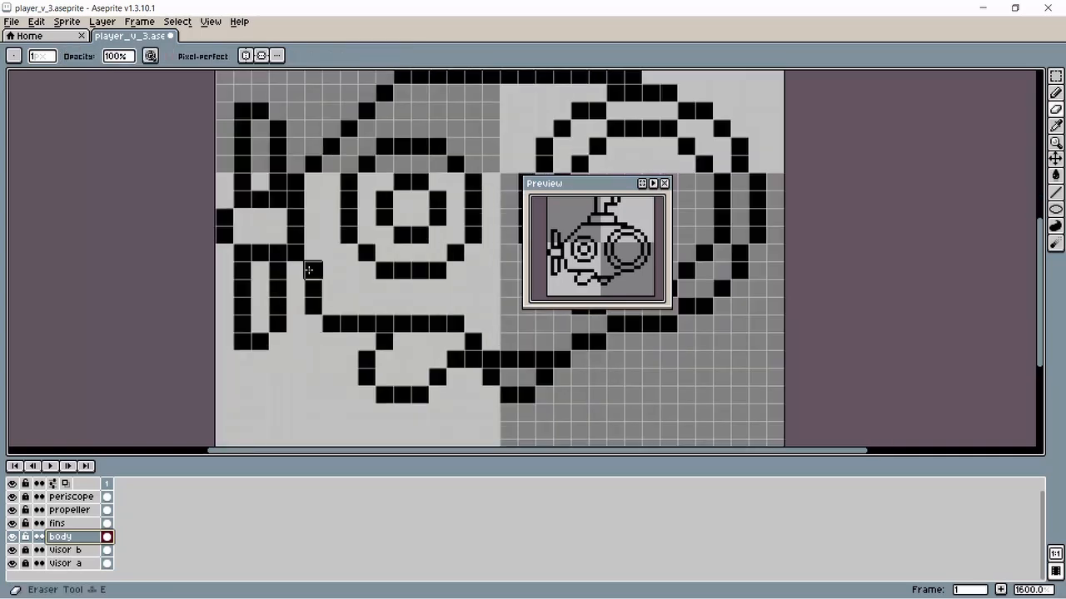
pyautogui.moveTo(308, 270); pyautogui.dragTo(310, 308)
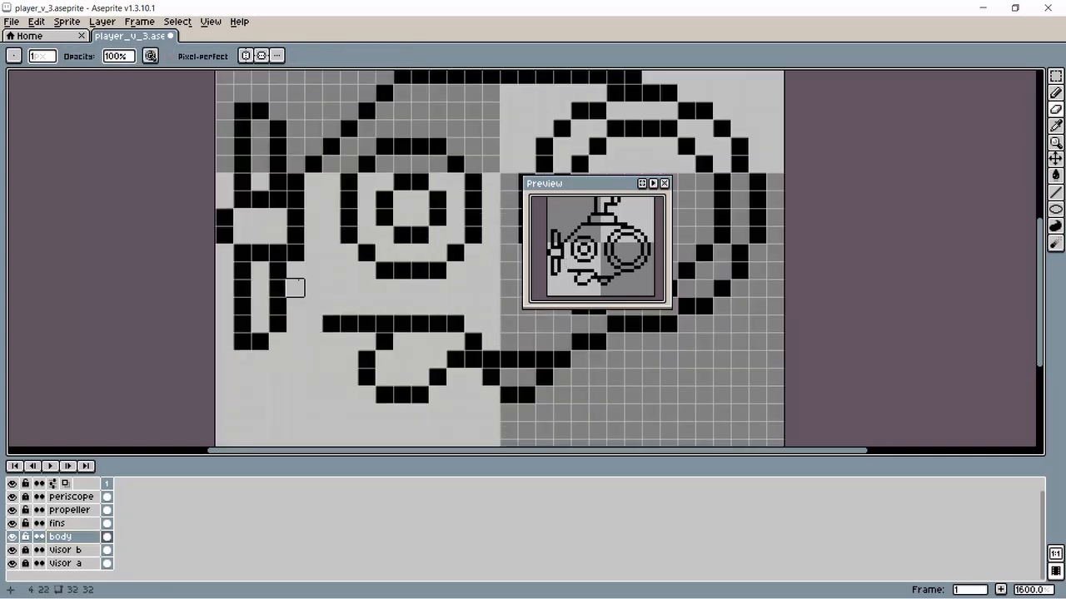
pyautogui.click(331, 323)
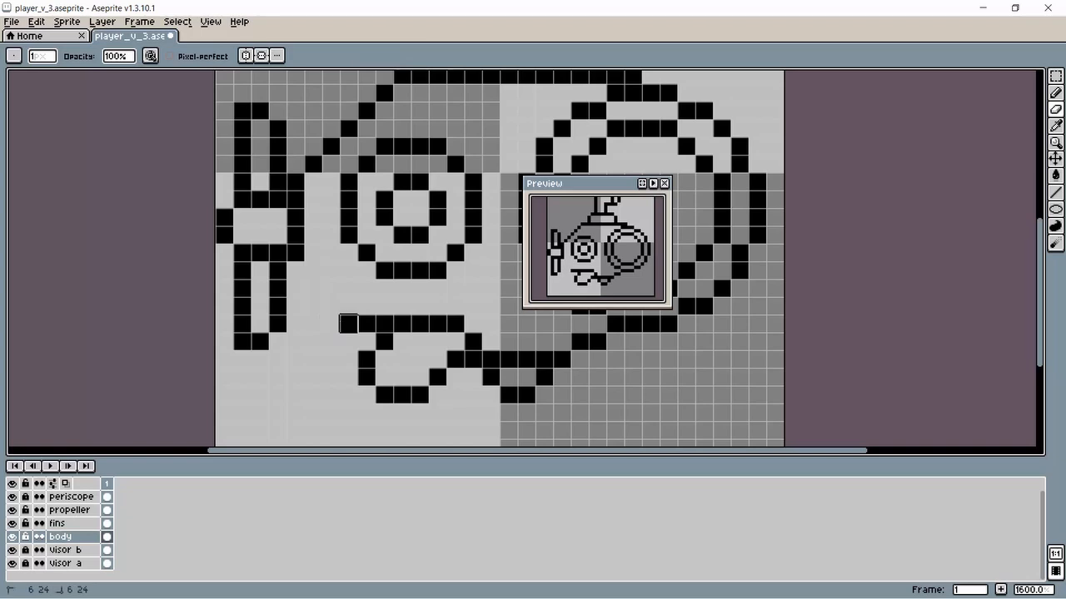
pyautogui.click(349, 323)
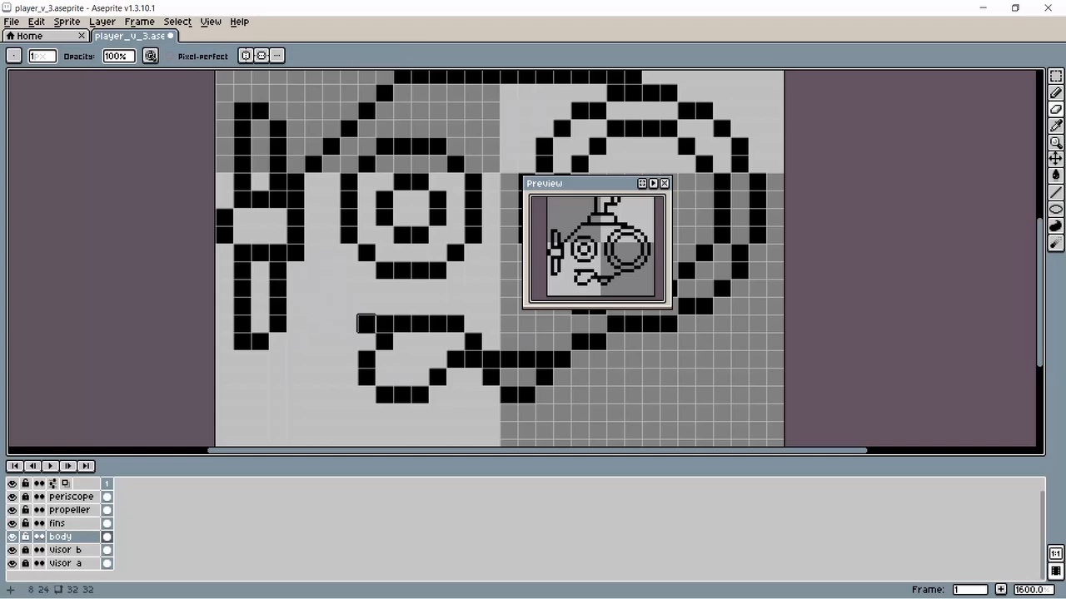
# Step: Draw a three-pixel diagonal with the pencil from below the propeller hub down to the start of the body's bottom edge
pyautogui.click(1055, 93)
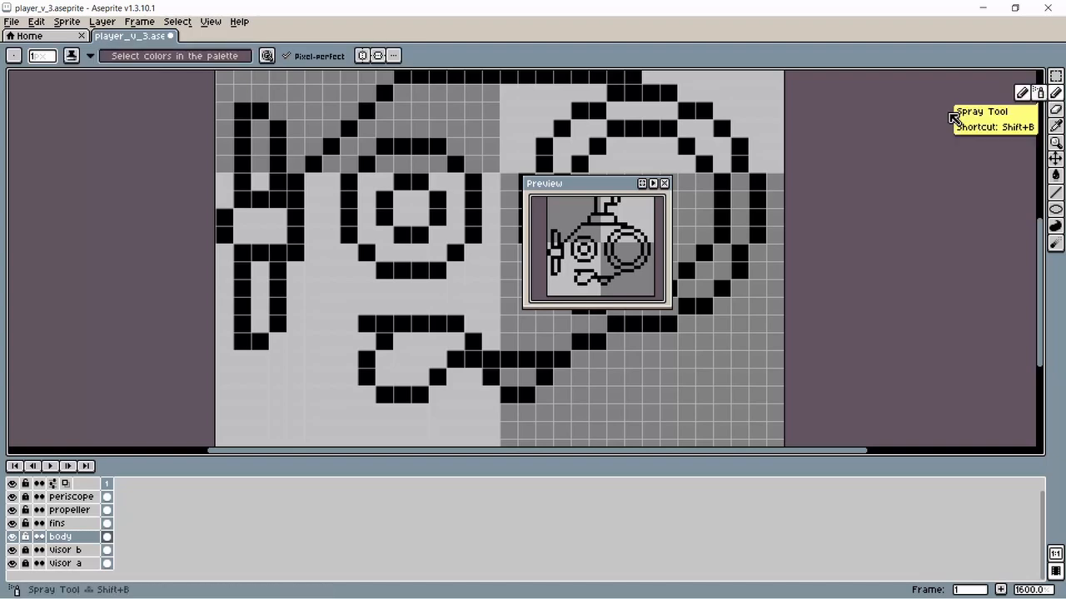
pyautogui.click(307, 273)
pyautogui.click(328, 288)
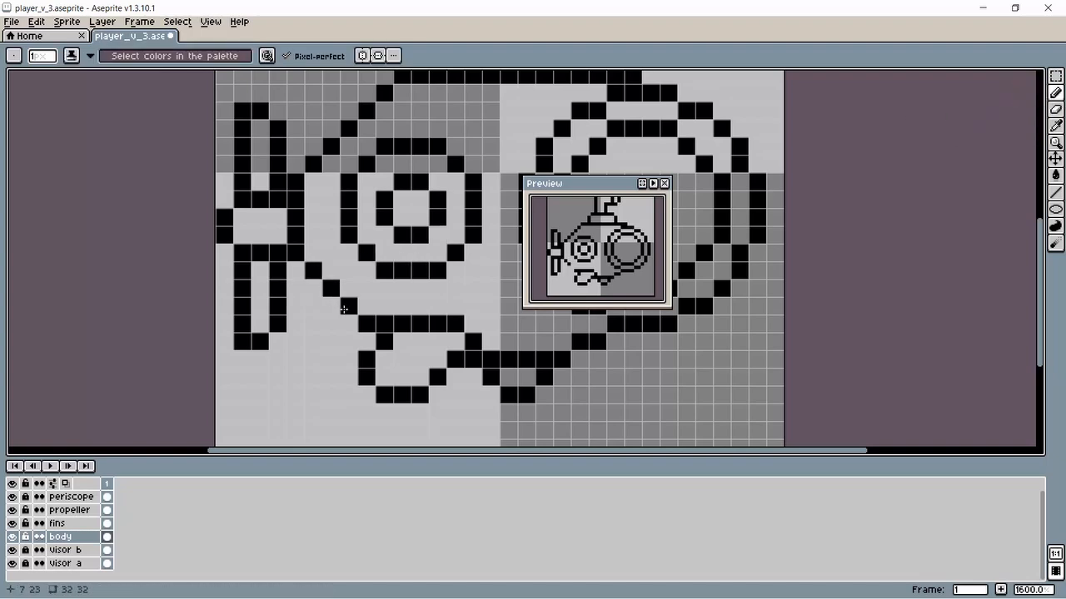
pyautogui.click(344, 308)
# Step: Check the whole submarine outline and save the sprite file
pyautogui.scroll(-2, 318, 339)
pyautogui.moveTo(449, 362); pyautogui.dragTo(384, 350)
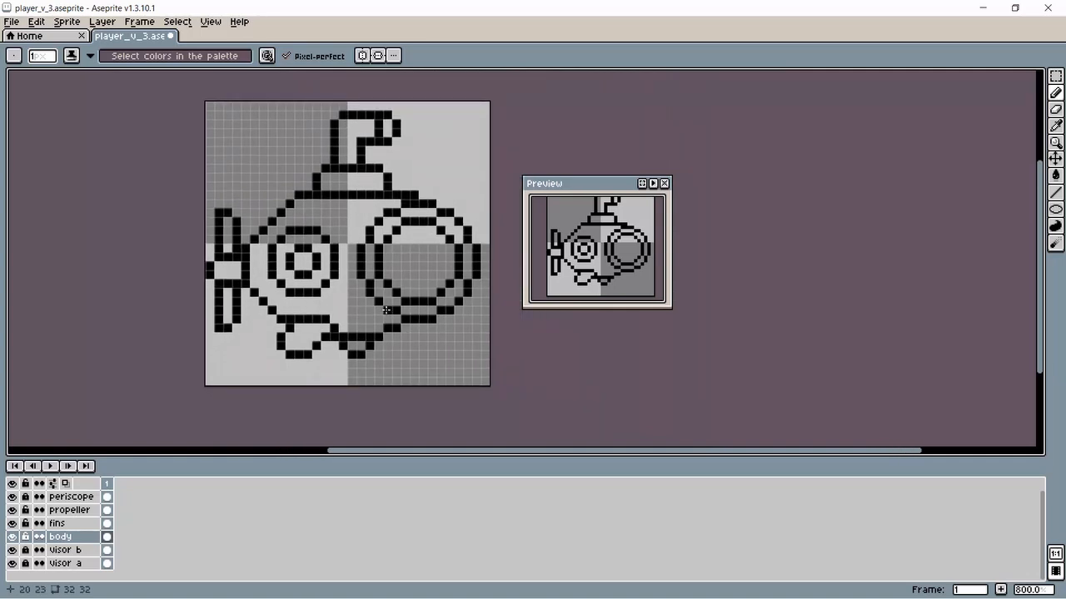
pyautogui.moveTo(244, 341); pyautogui.dragTo(261, 344)
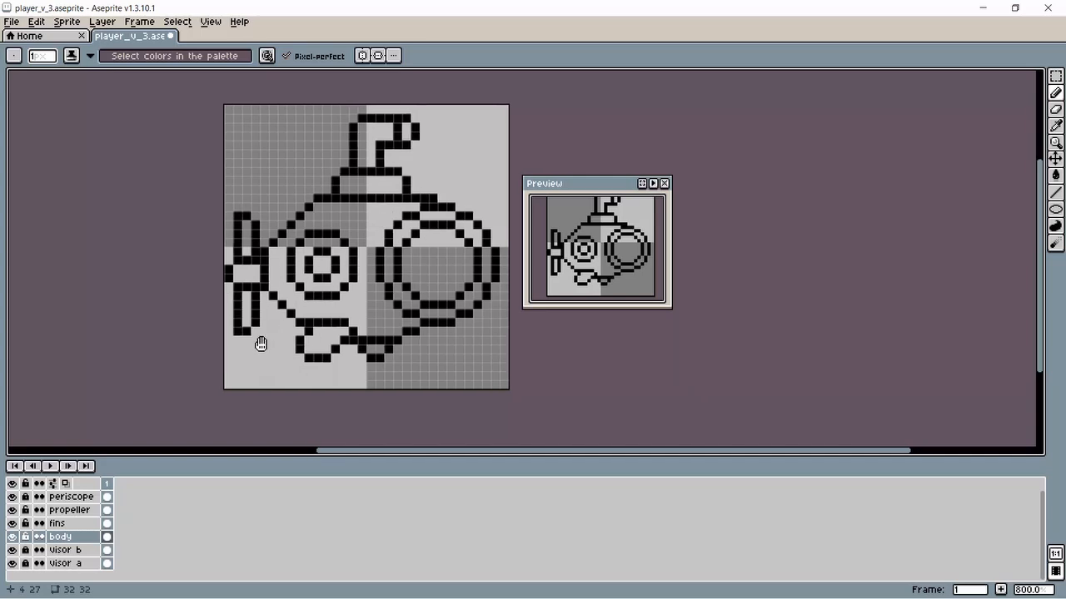
pyautogui.hotkey('ctrl', 's')
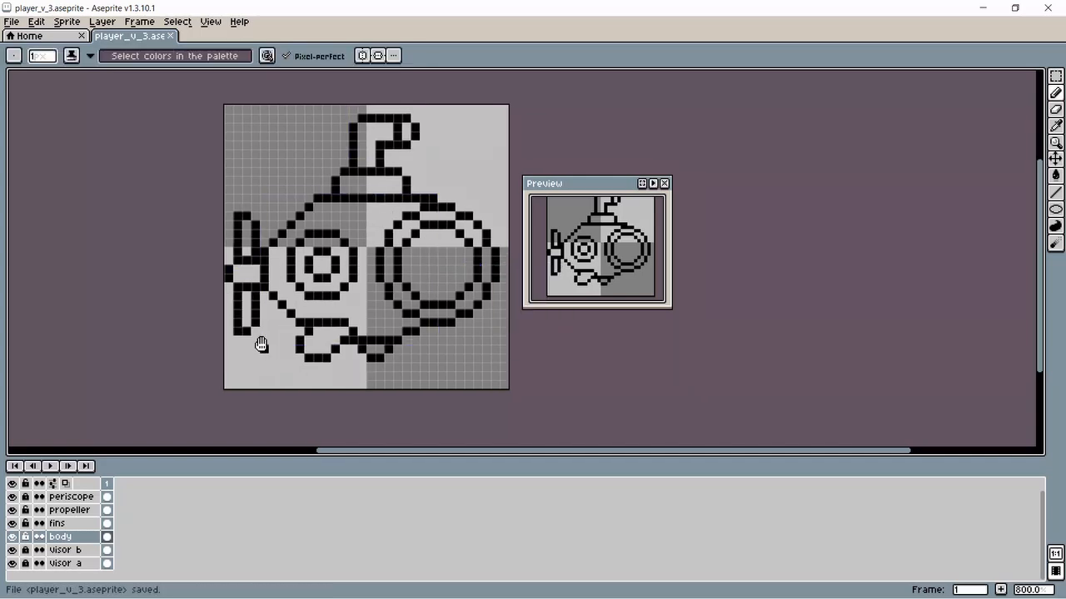